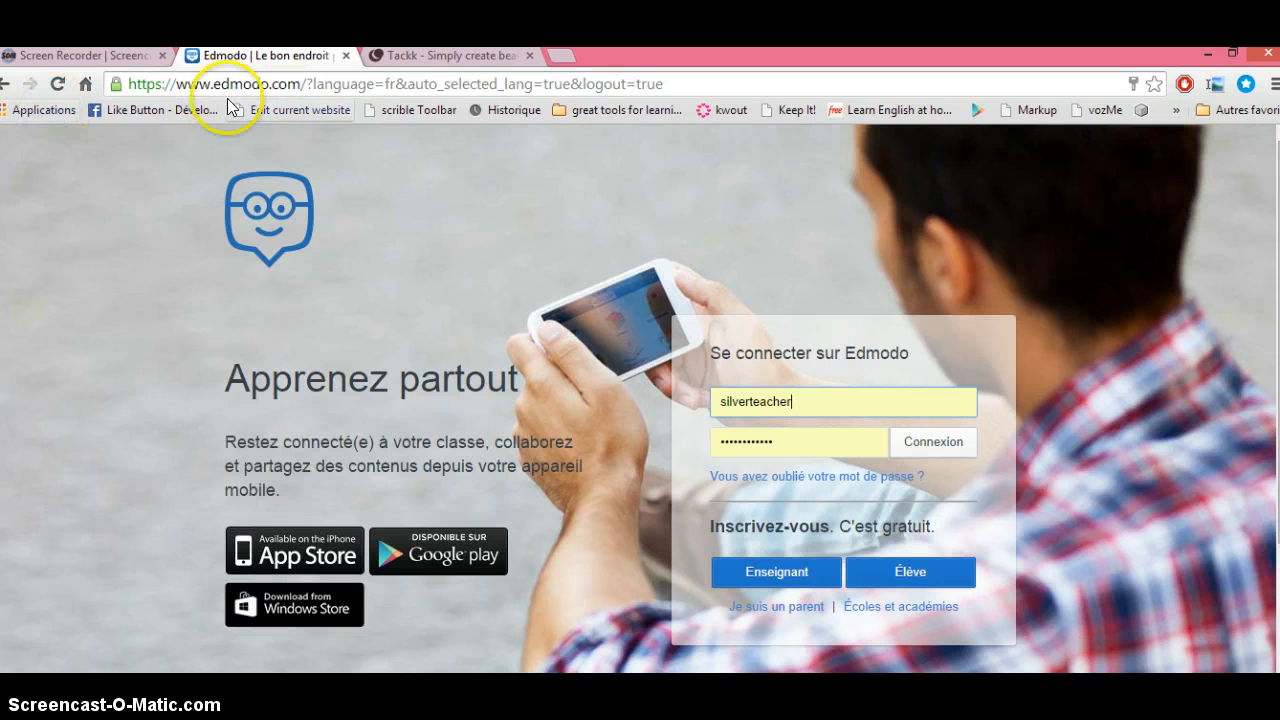
Step: Sign in to Edmodo as the student, replacing the saved username and entering the password
{"action": "double_click", "coordinate": [823, 400]}
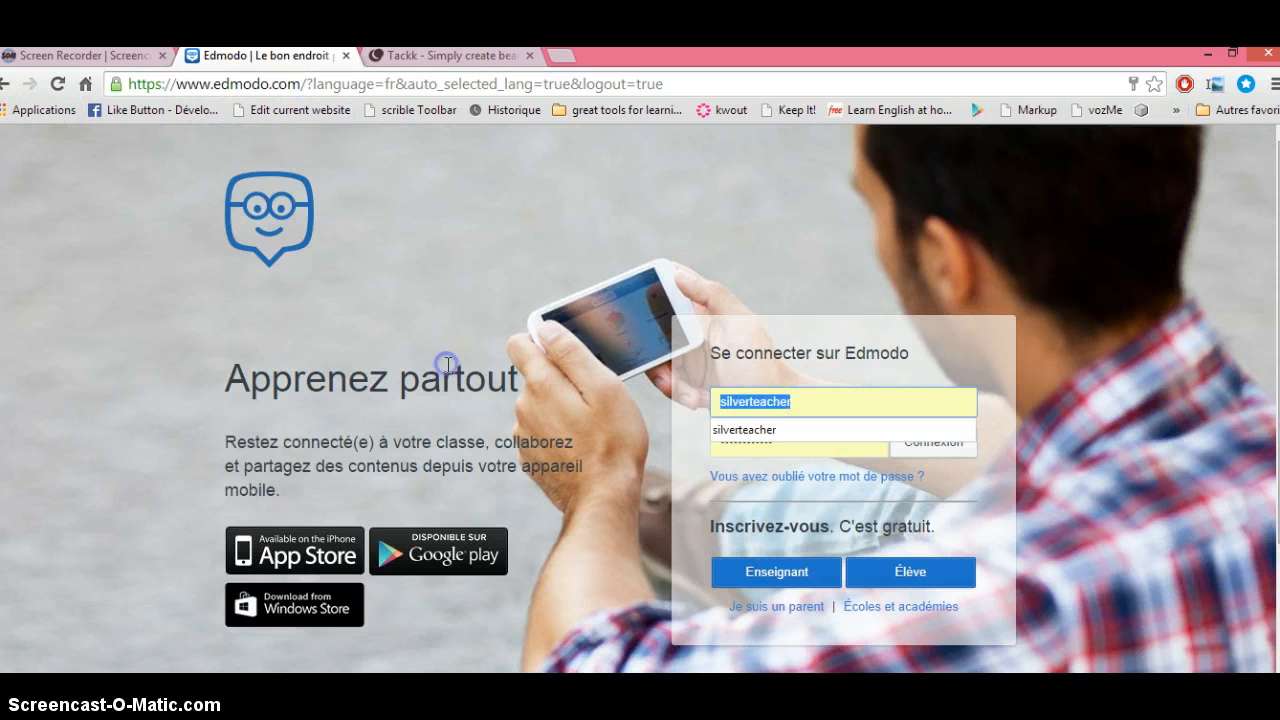
{"action": "type", "text": "Liseeeee"}
{"action": "key", "text": "Tab"}
{"action": "type", "text": "li"}
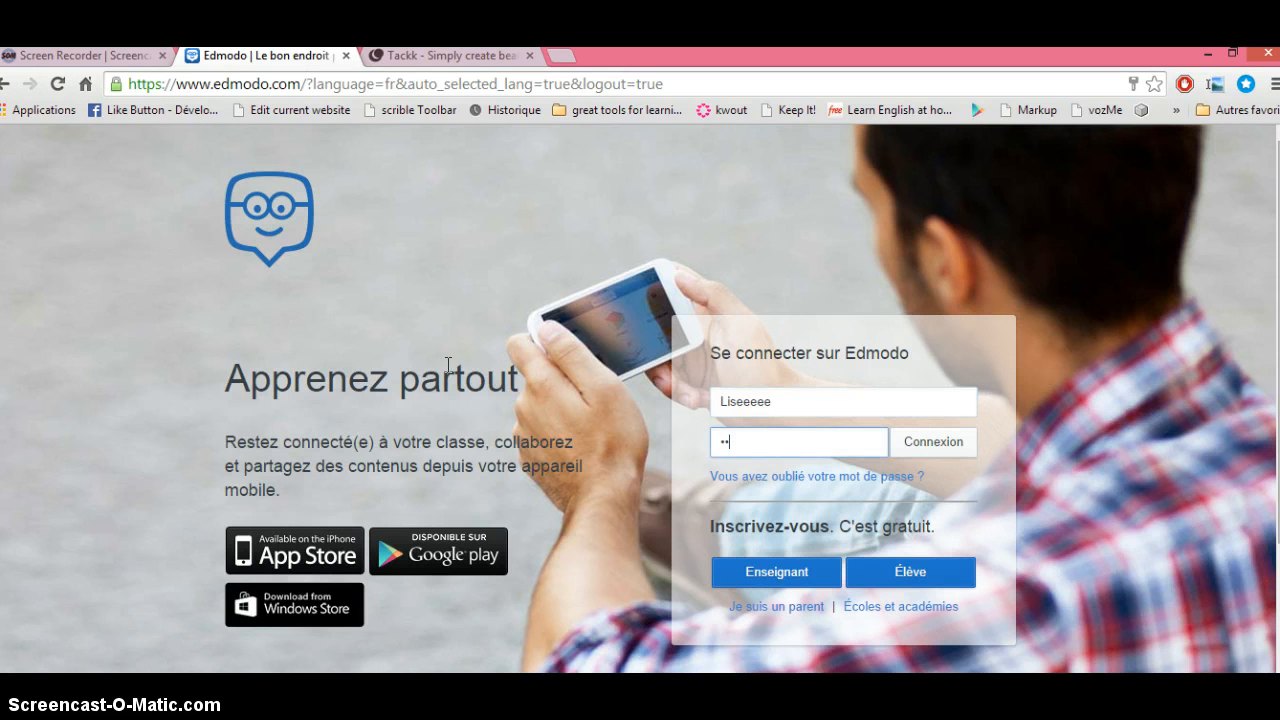
{"action": "key", "text": "Return"}
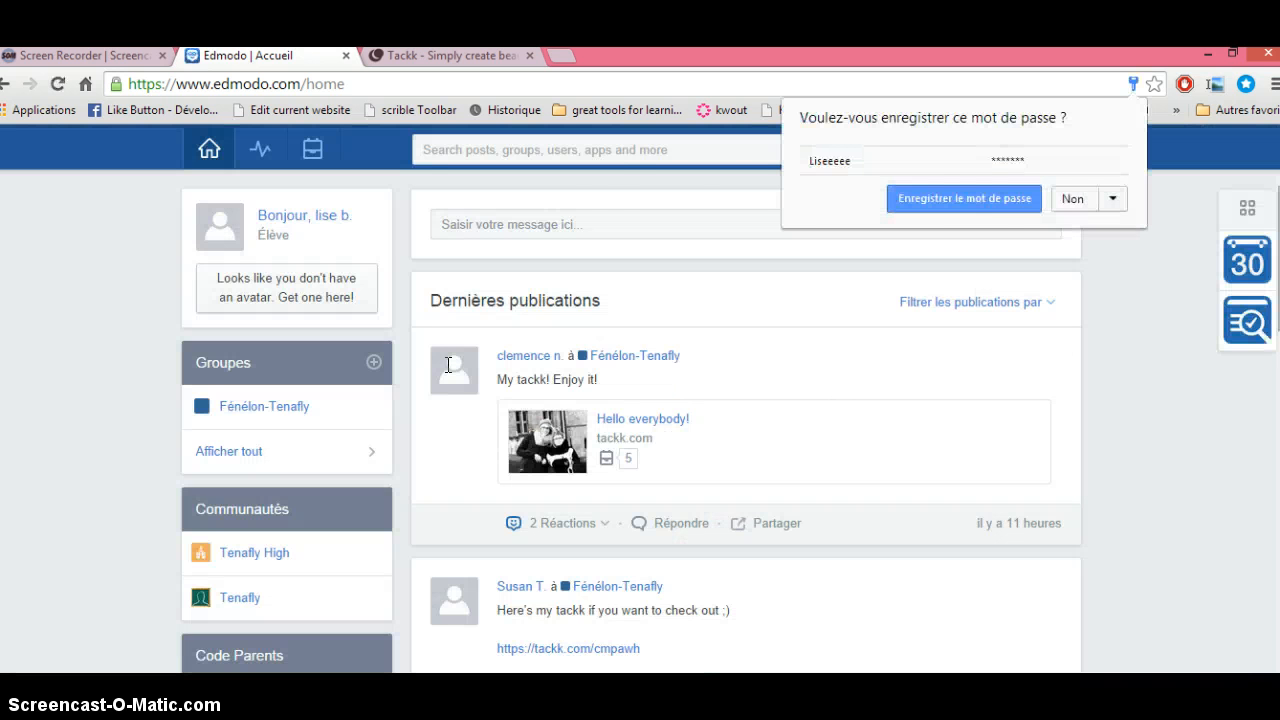
Step: Save the login password in Chrome, then scroll through the Fénelon-Tenafly feed and back up
{"action": "left_click", "coordinate": [980, 198]}
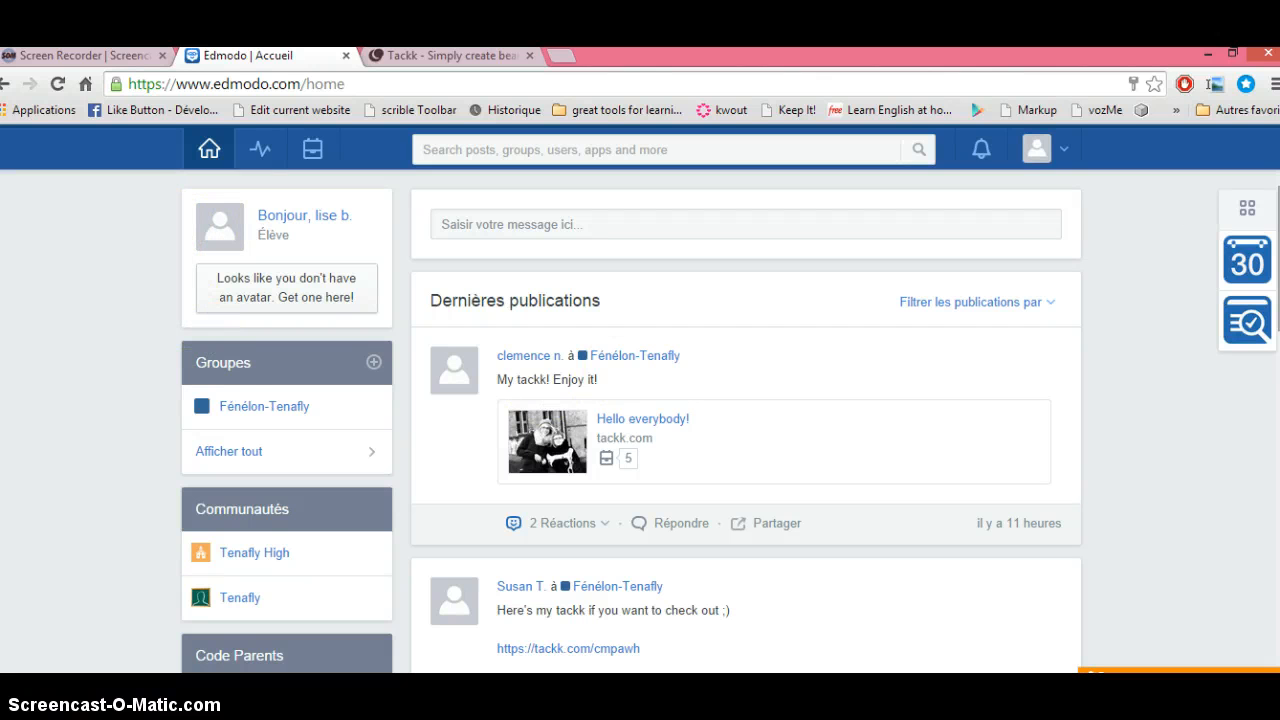
{"action": "scroll", "coordinate": [631, 423], "scroll_direction": "down", "scroll_amount": 1}
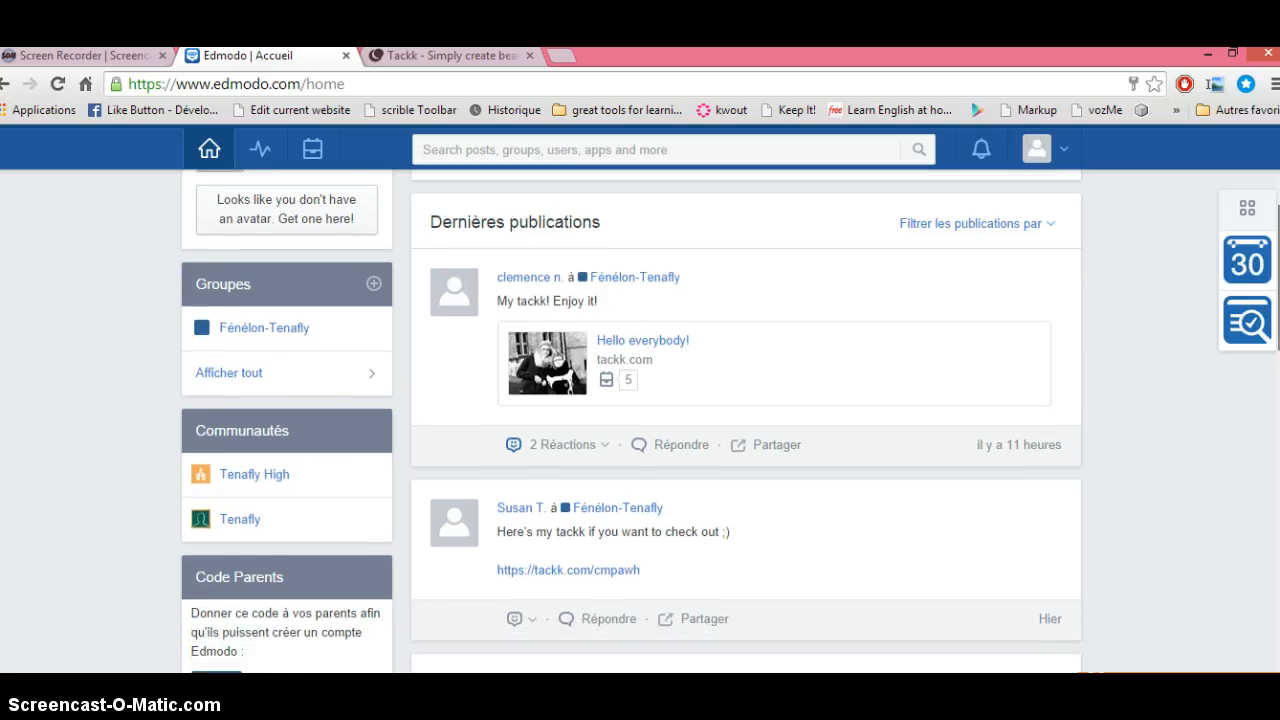
{"action": "scroll", "coordinate": [631, 423], "scroll_direction": "down", "scroll_amount": 3}
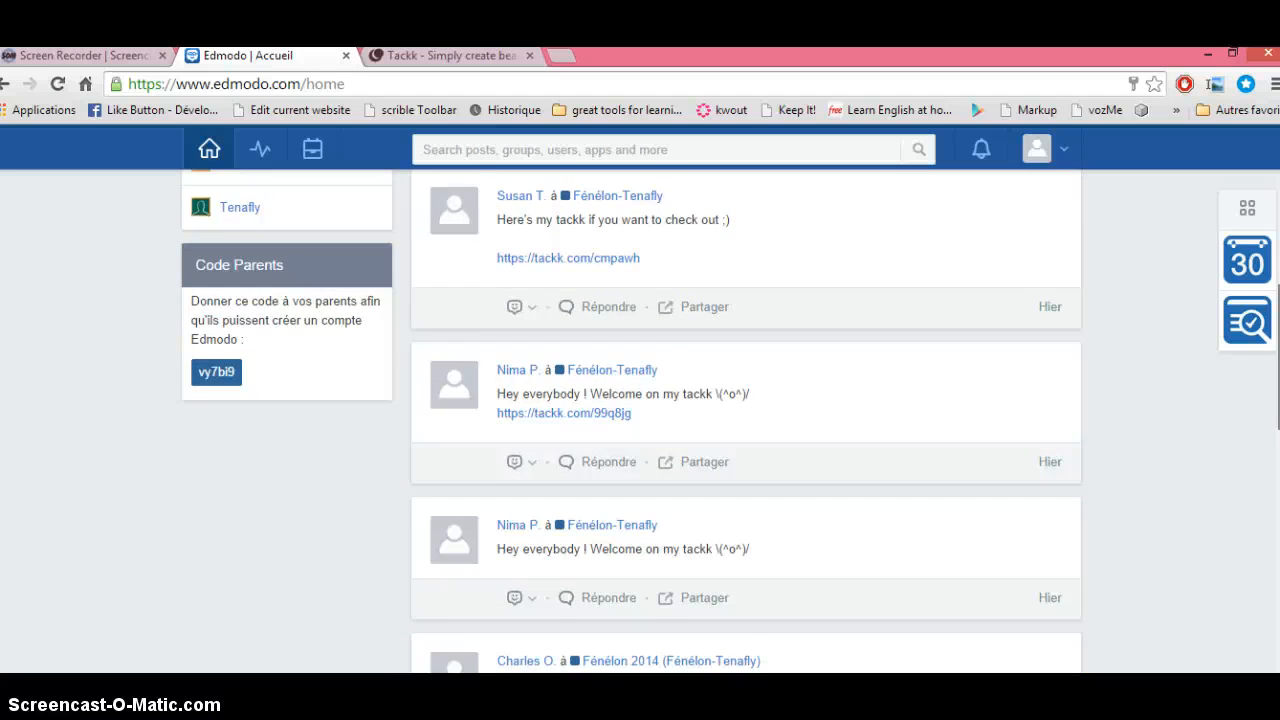
{"action": "scroll", "coordinate": [631, 421], "scroll_direction": "down", "scroll_amount": 3}
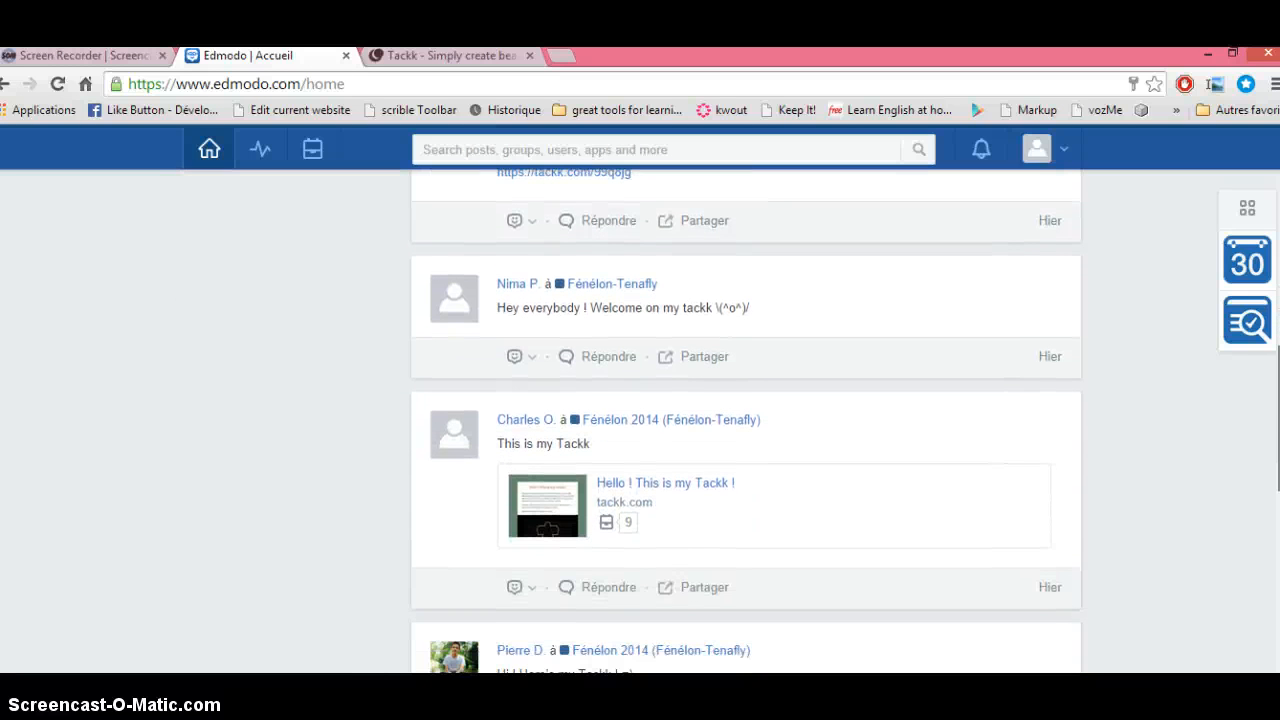
{"action": "scroll", "coordinate": [746, 420], "scroll_direction": "up", "scroll_amount": 3}
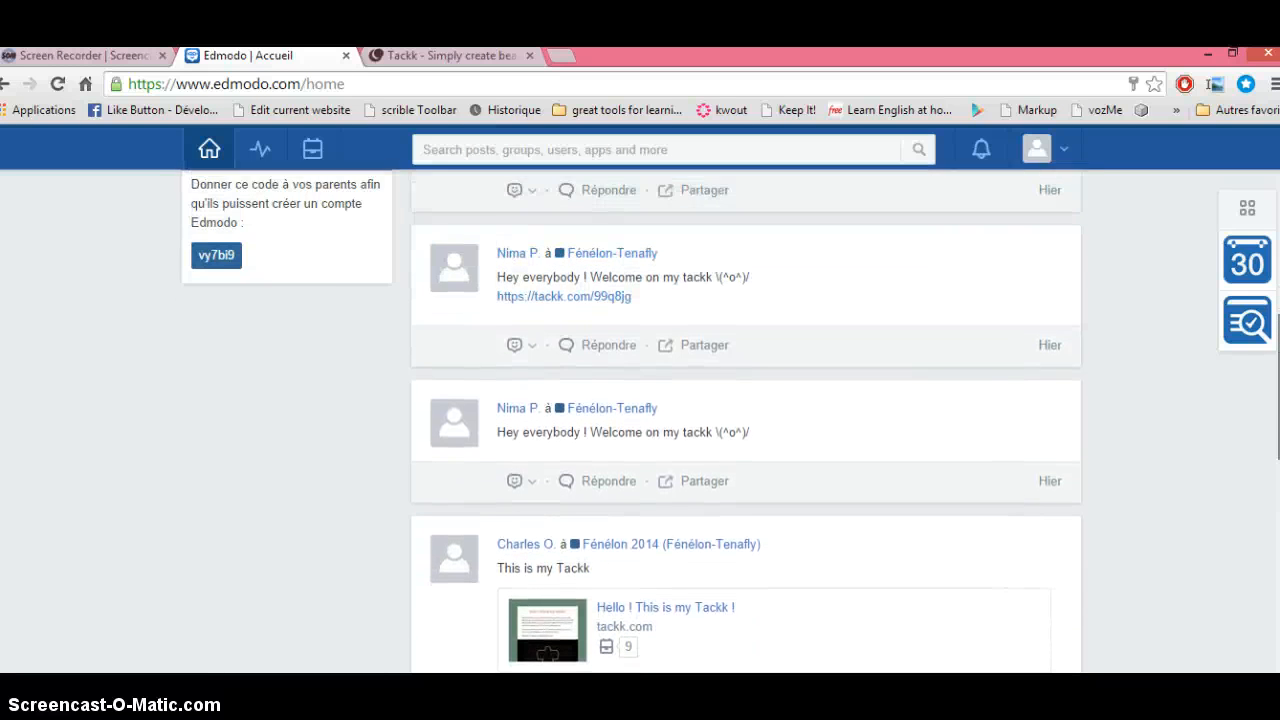
{"action": "scroll", "coordinate": [746, 420], "scroll_direction": "up", "scroll_amount": 4}
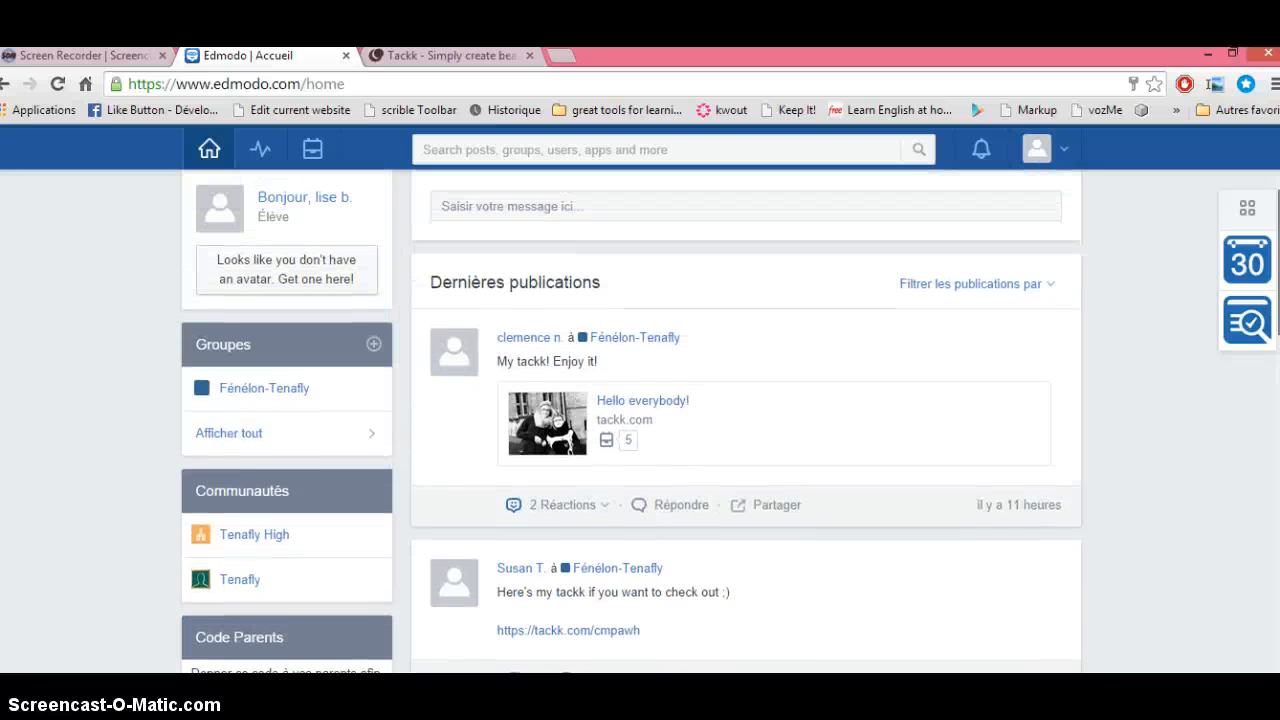
{"action": "scroll", "coordinate": [746, 420], "scroll_direction": "down", "scroll_amount": 1}
{"action": "scroll", "coordinate": [746, 420], "scroll_direction": "up", "scroll_amount": 1}
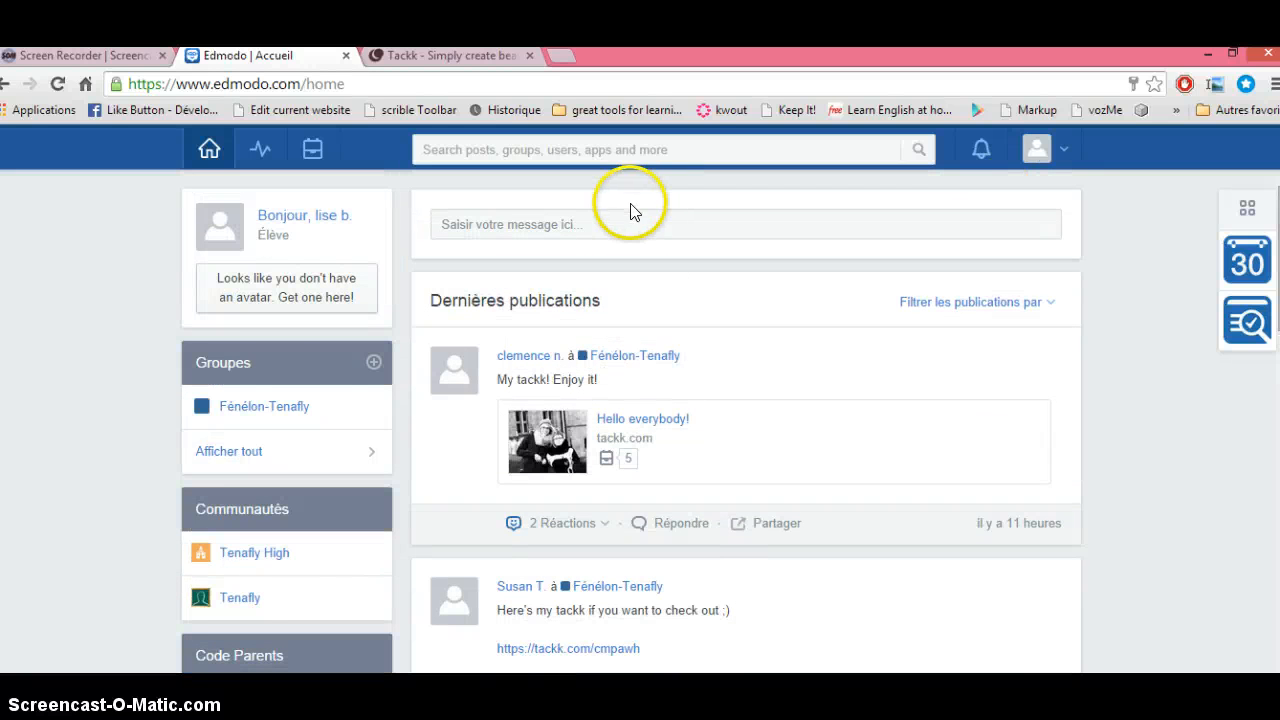
Step: Open the Fénélon-Tenafly group, then its Fénélon 2014 subgroup, and scroll to the Tackk assignment post
{"action": "left_click", "coordinate": [274, 410]}
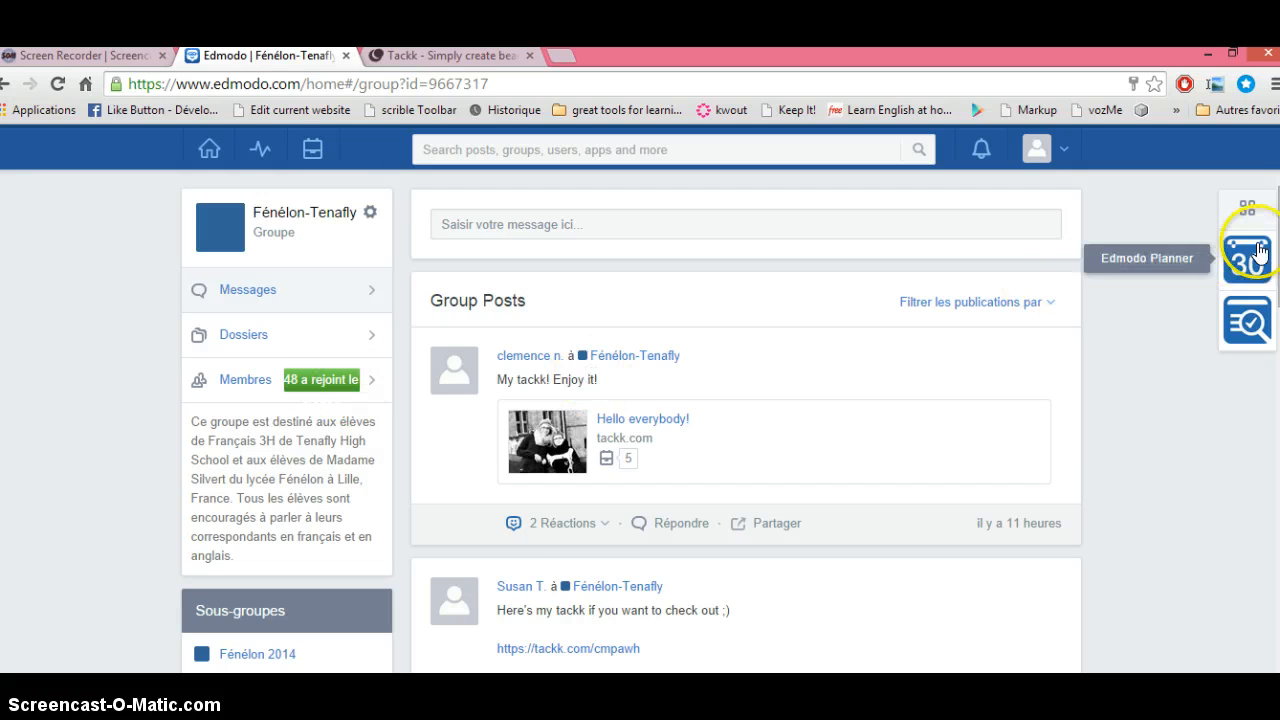
{"action": "scroll", "coordinate": [1270, 260], "scroll_direction": "down", "scroll_amount": 1}
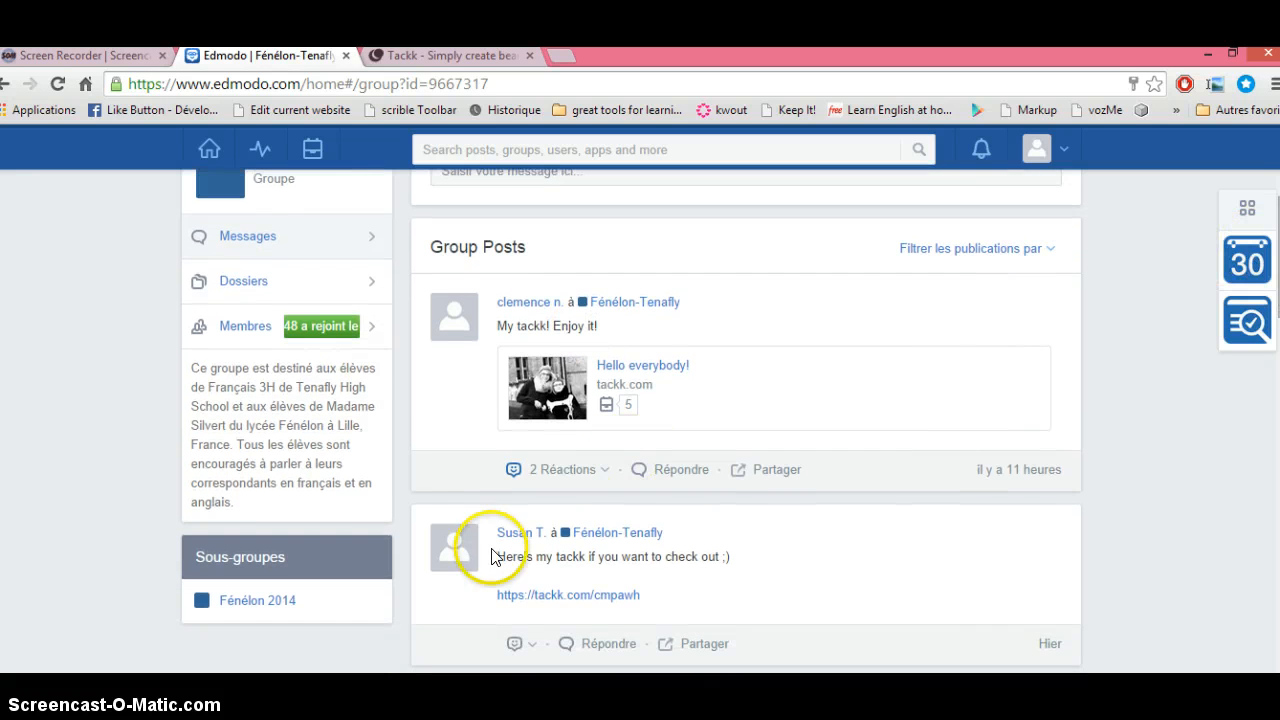
{"action": "left_click", "coordinate": [252, 599]}
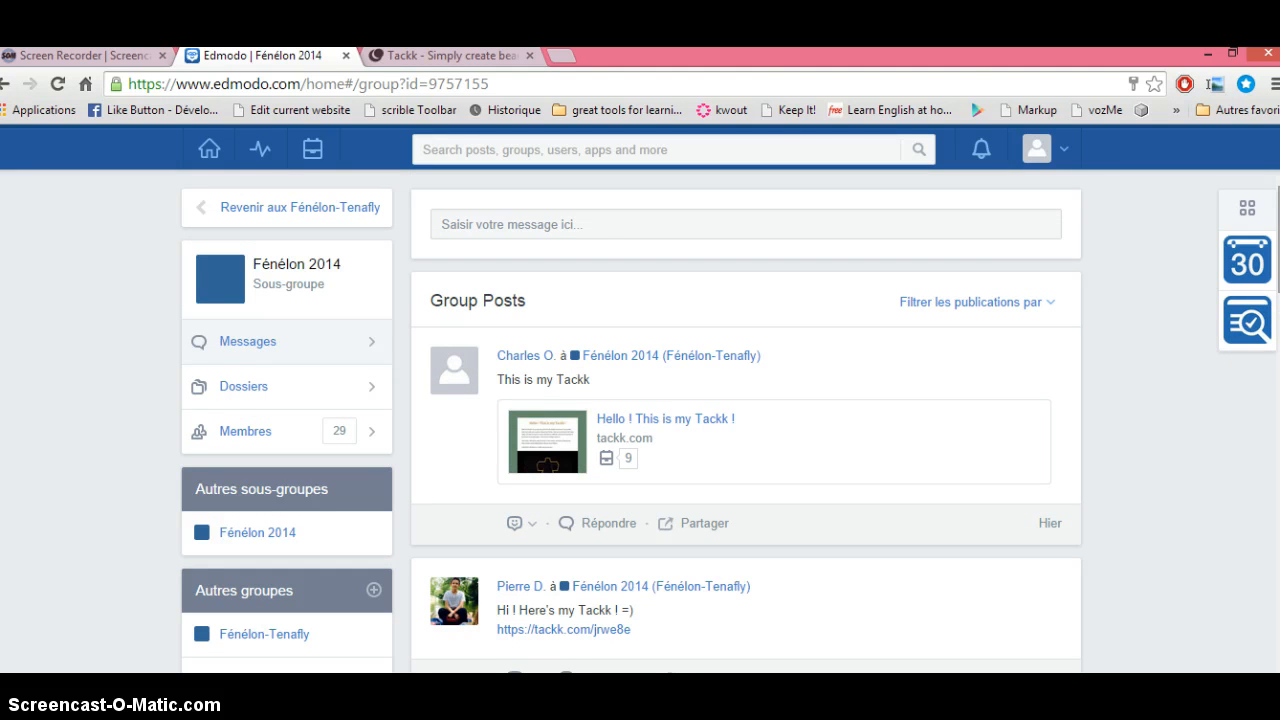
{"action": "scroll", "coordinate": [745, 420], "scroll_direction": "down", "scroll_amount": 2}
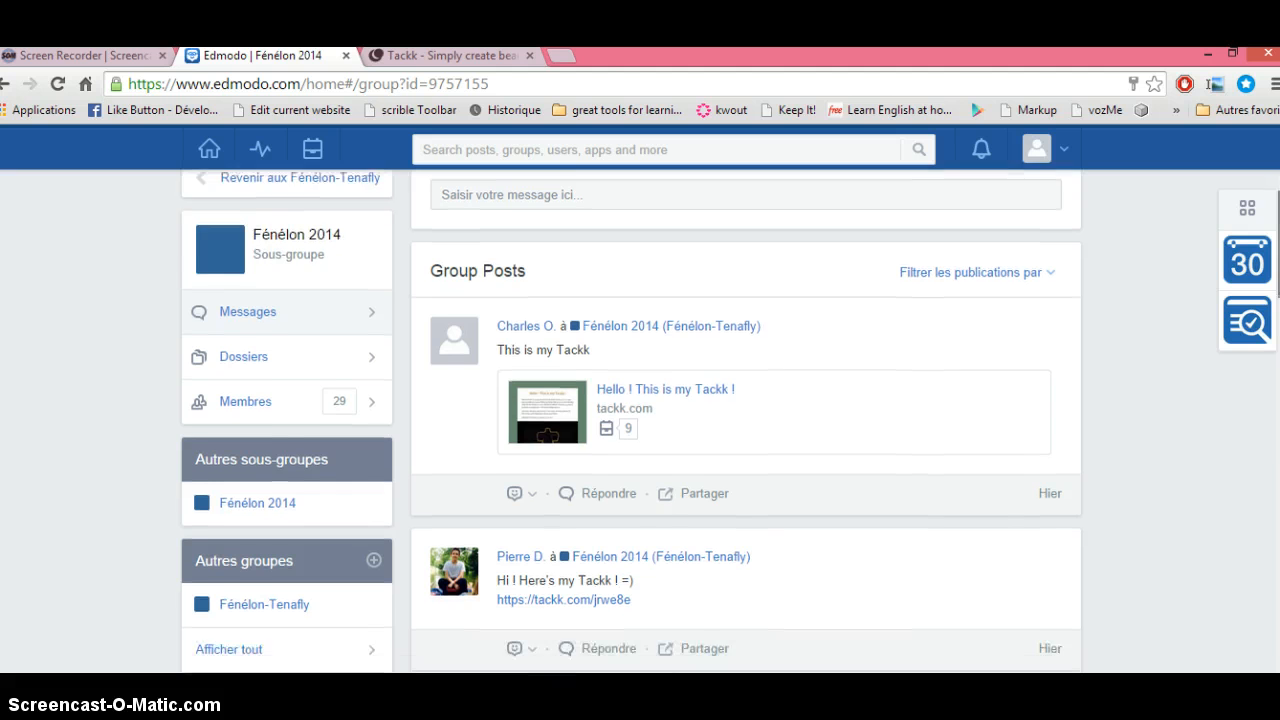
{"action": "scroll", "coordinate": [745, 420], "scroll_direction": "down", "scroll_amount": 1}
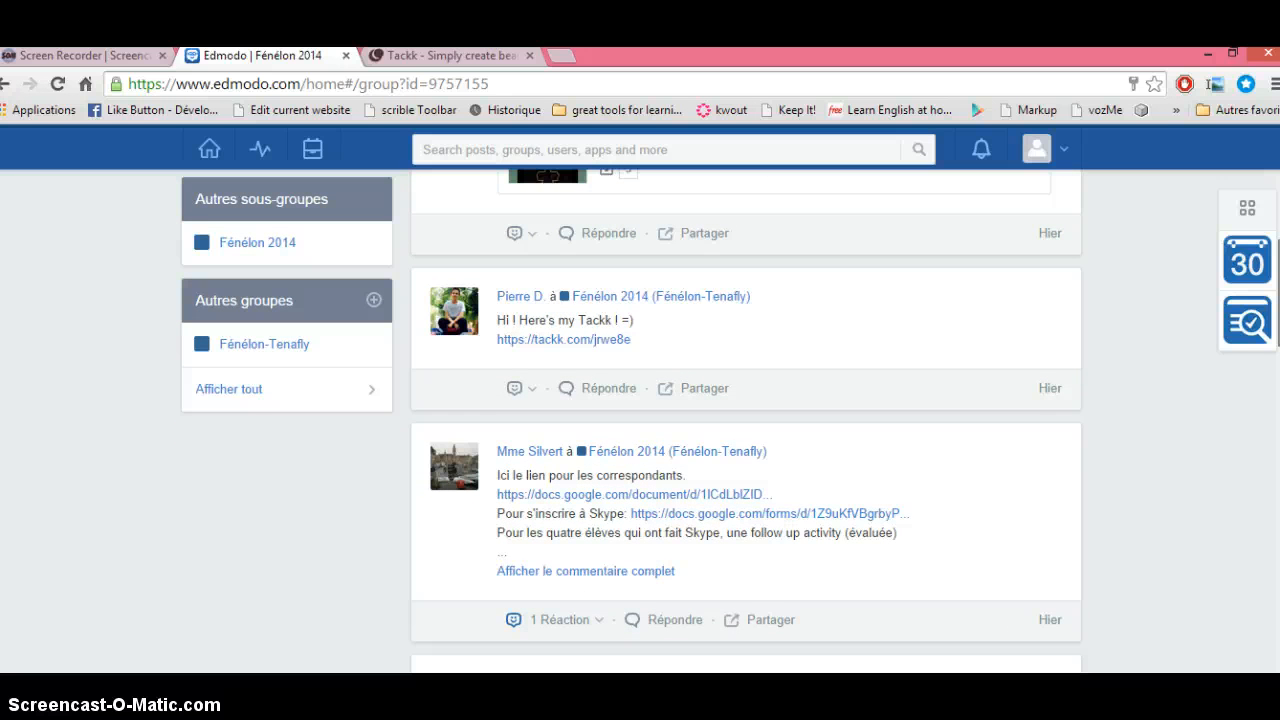
{"action": "scroll", "coordinate": [745, 420], "scroll_direction": "down", "scroll_amount": 2}
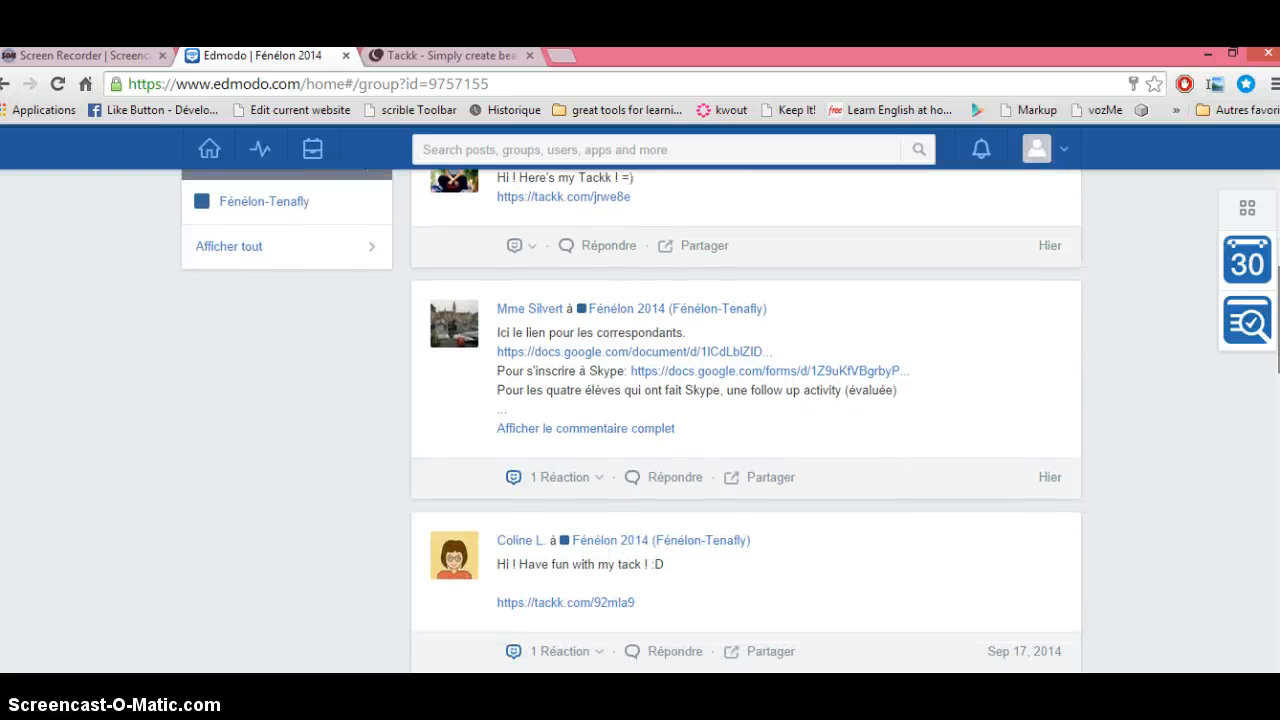
{"action": "scroll", "coordinate": [745, 420], "scroll_direction": "down", "scroll_amount": 4}
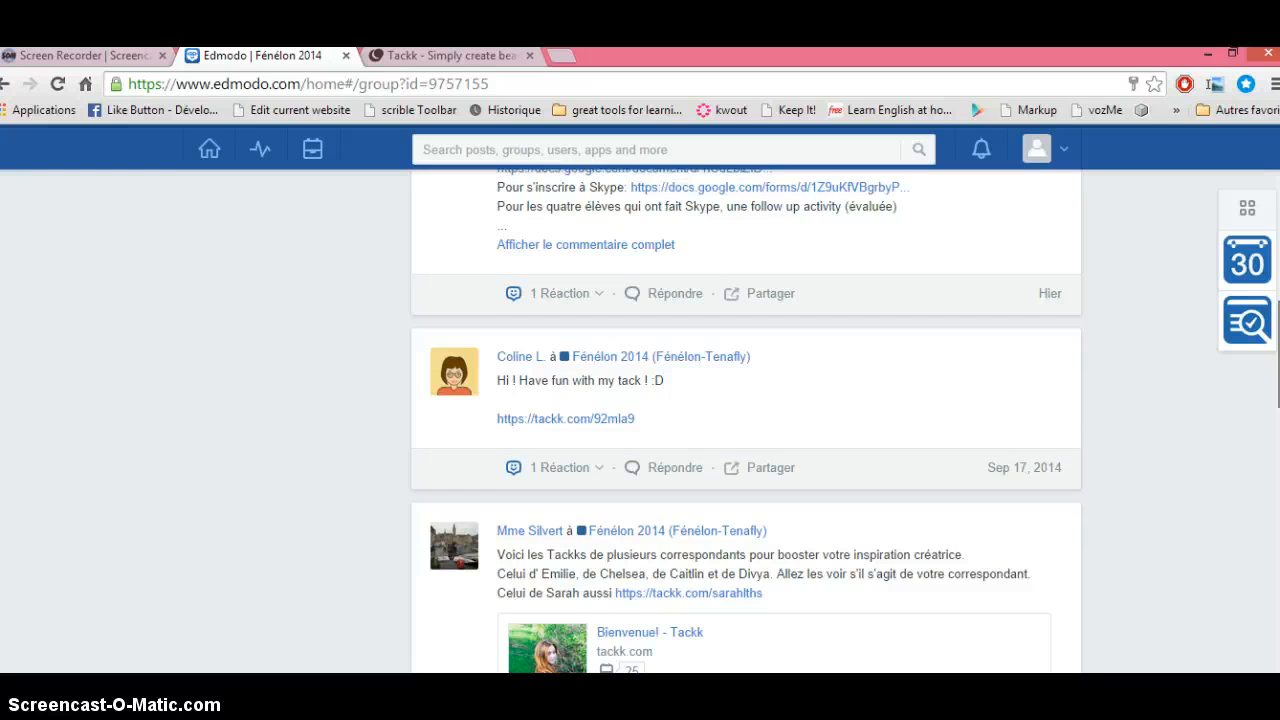
{"action": "scroll", "coordinate": [745, 420], "scroll_direction": "down", "scroll_amount": 10}
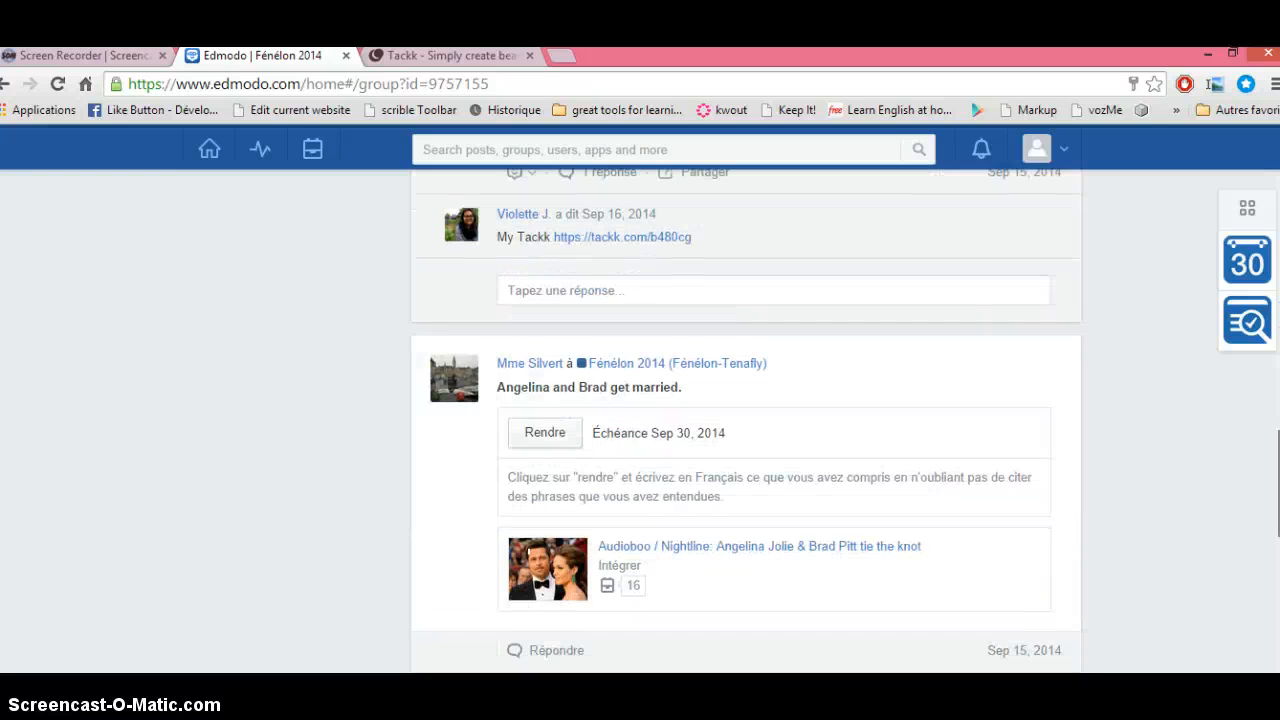
{"action": "scroll", "coordinate": [745, 420], "scroll_direction": "down", "scroll_amount": 4}
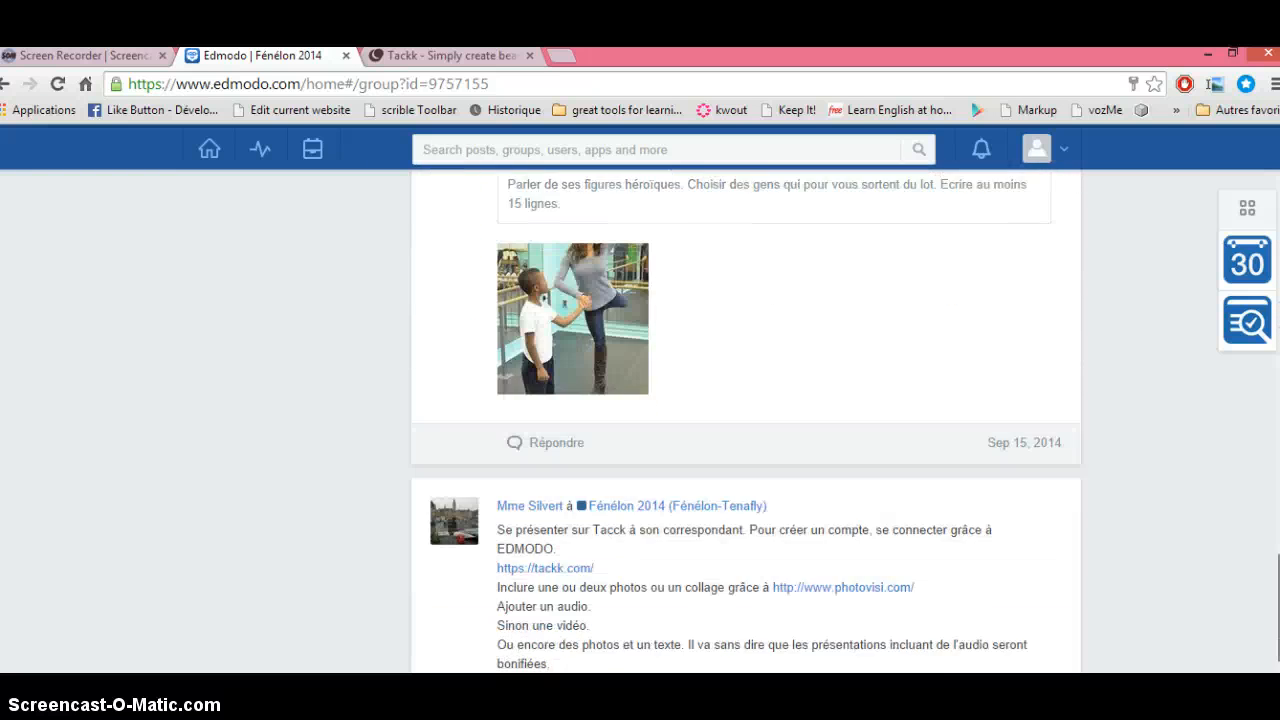
{"action": "scroll", "coordinate": [745, 420], "scroll_direction": "down", "scroll_amount": 2}
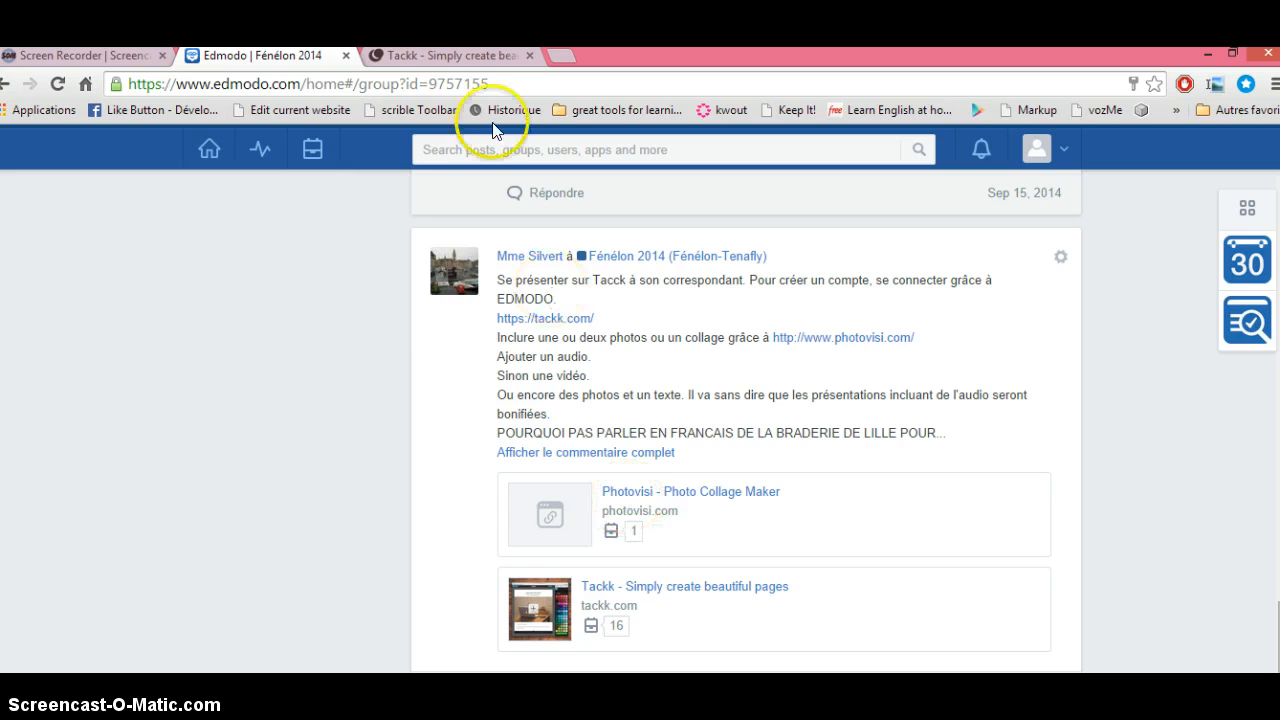
Step: Log in to Tackk with the Edmodo account and approve Tackk's access to the profile
{"action": "left_click", "coordinate": [466, 58]}
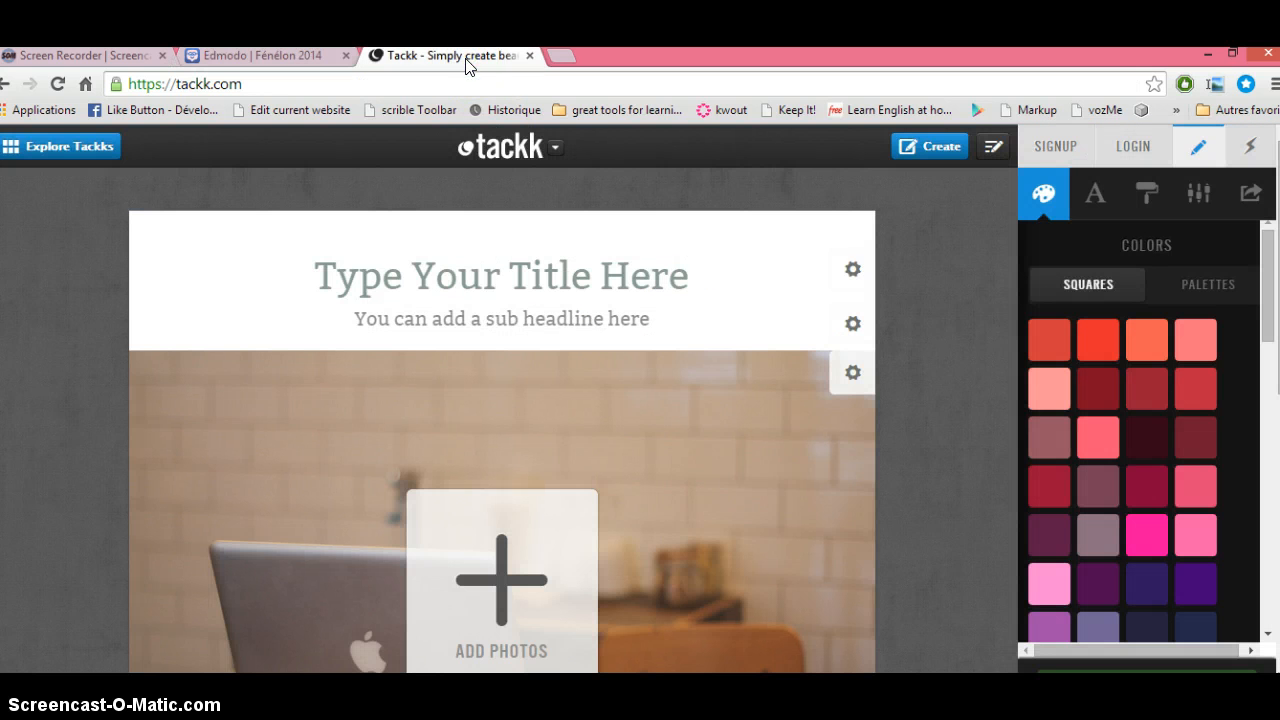
{"action": "left_click", "coordinate": [706, 276]}
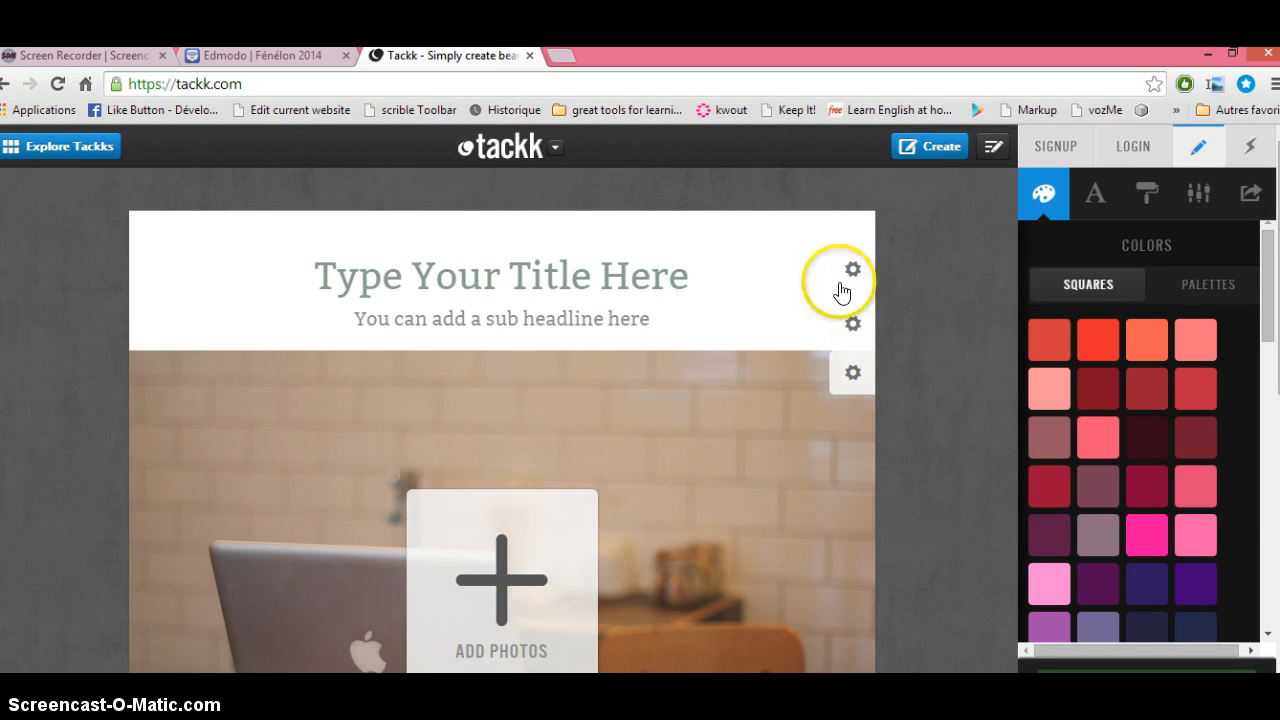
{"action": "left_click", "coordinate": [1134, 147]}
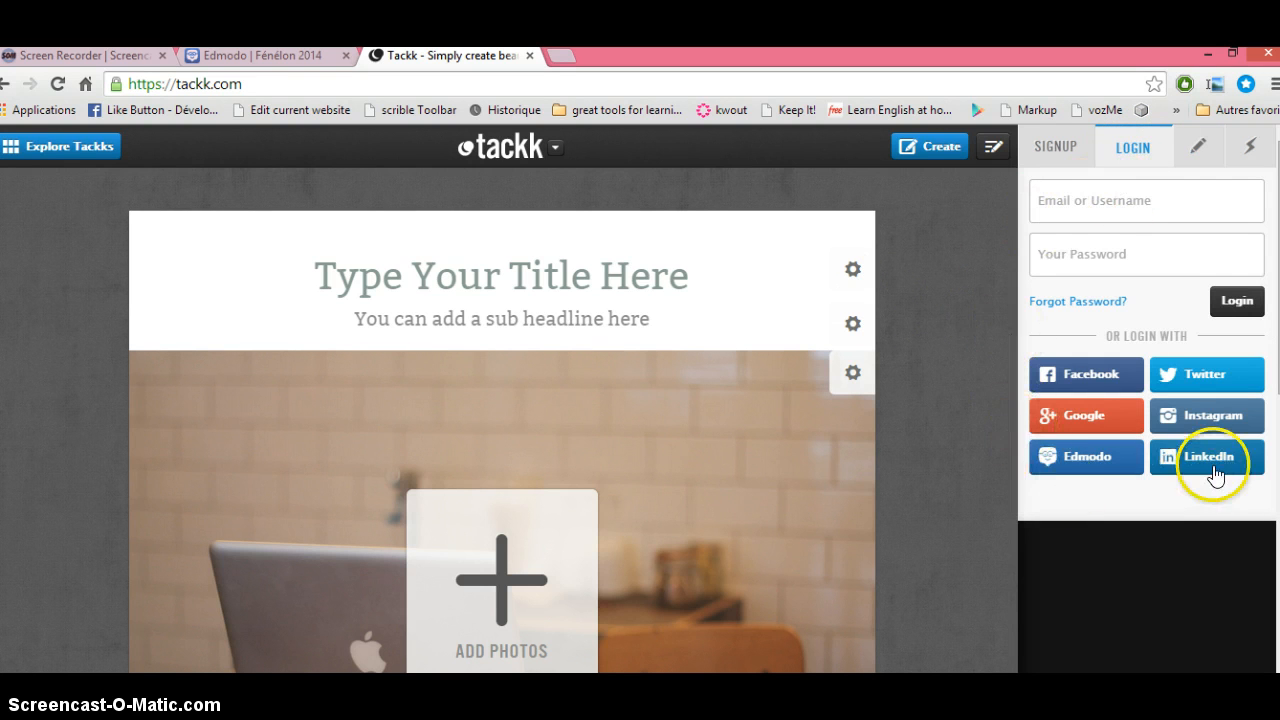
{"action": "left_click", "coordinate": [1087, 459]}
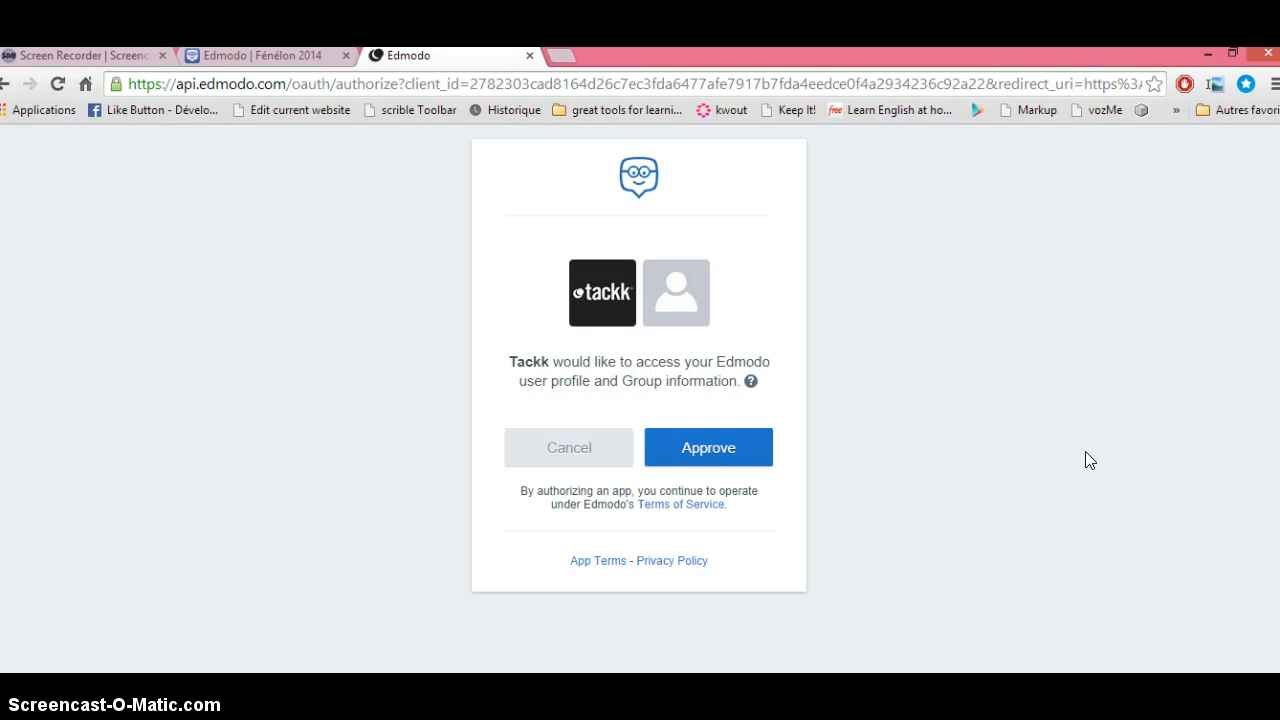
{"action": "left_click", "coordinate": [728, 454]}
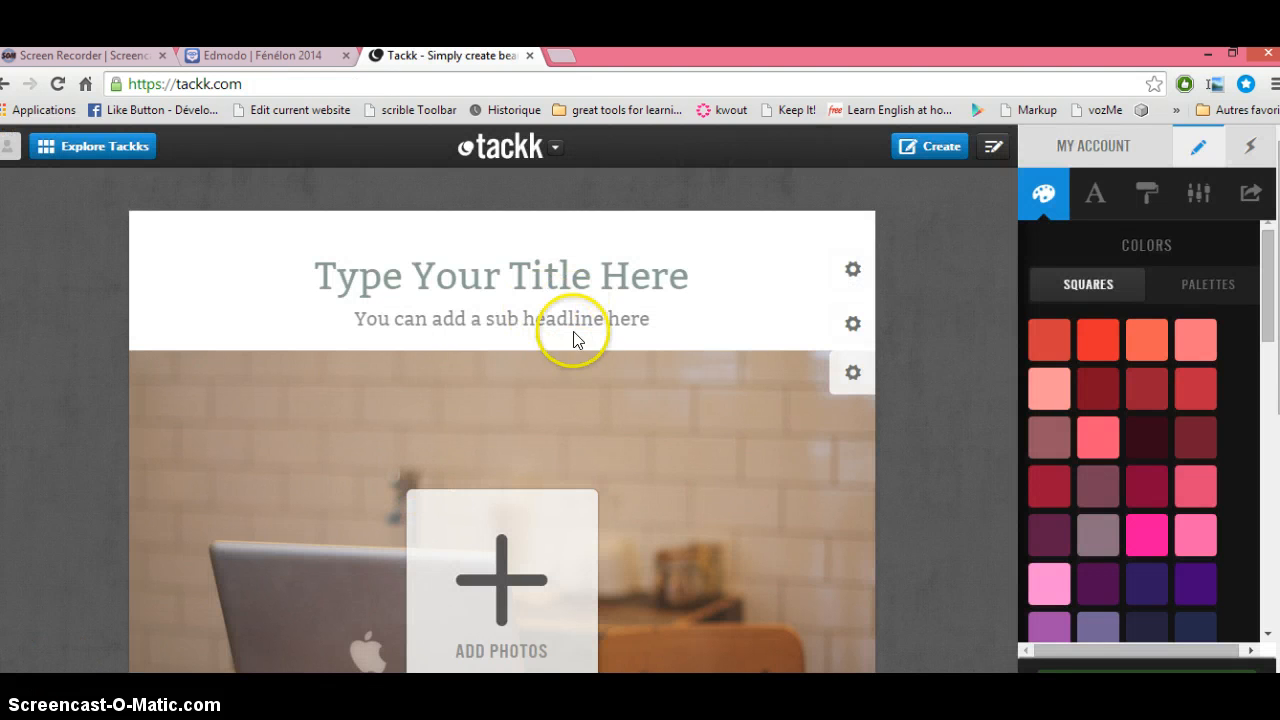
Step: Give the page the student's 'Hi I'm…' greeting title and the sub-headline 'My presentation', then start adding photos
{"action": "left_click", "coordinate": [680, 268]}
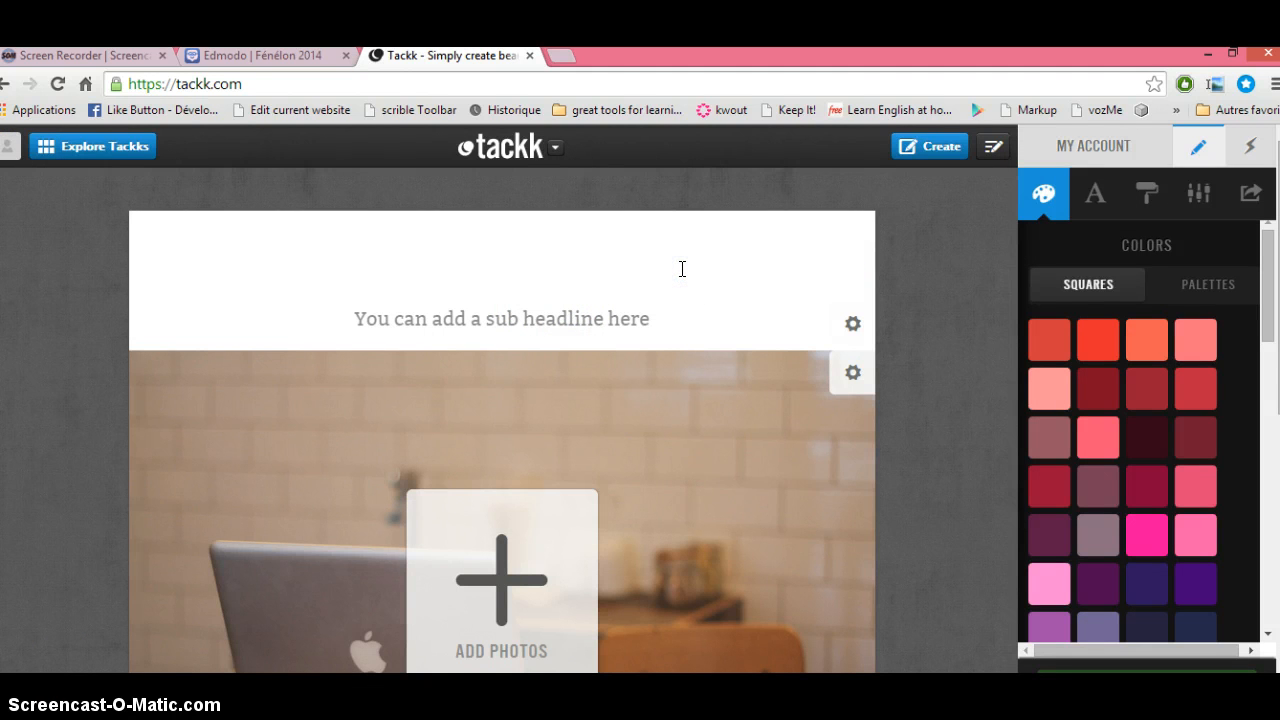
{"action": "type", "text": "Hi I'm Lise"}
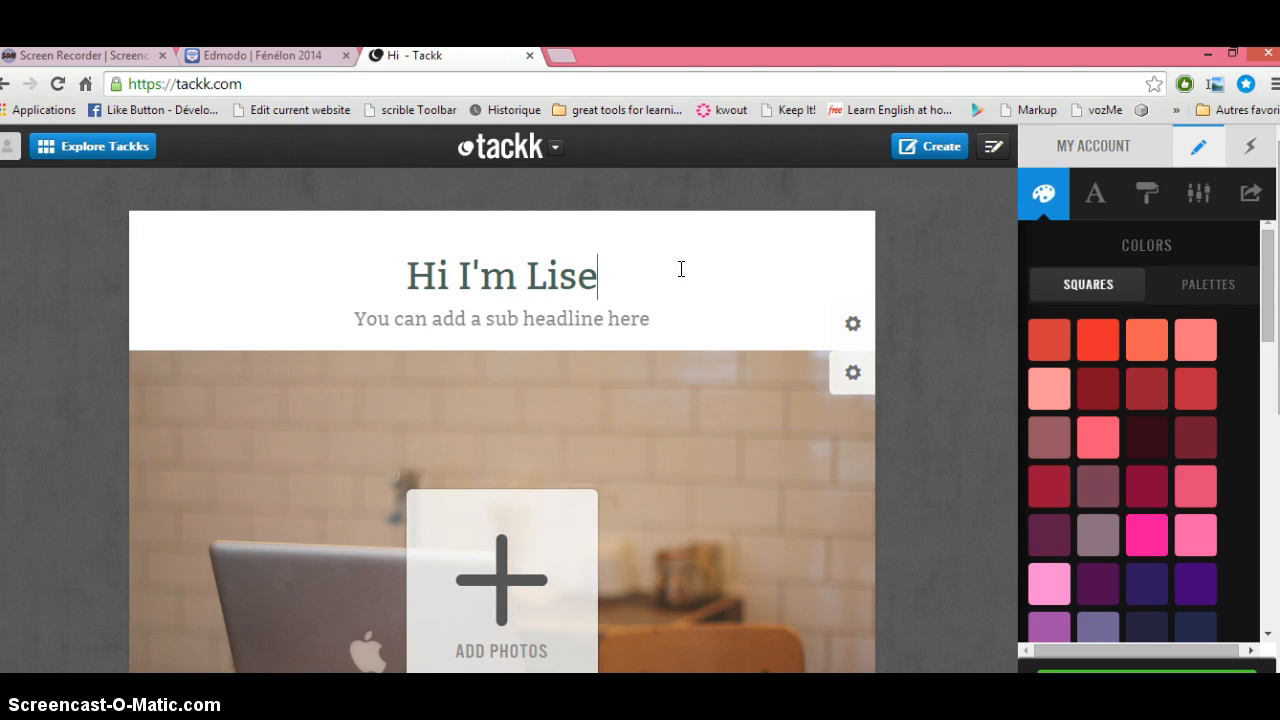
{"action": "left_click", "coordinate": [651, 309]}
{"action": "type", "text": "My"}
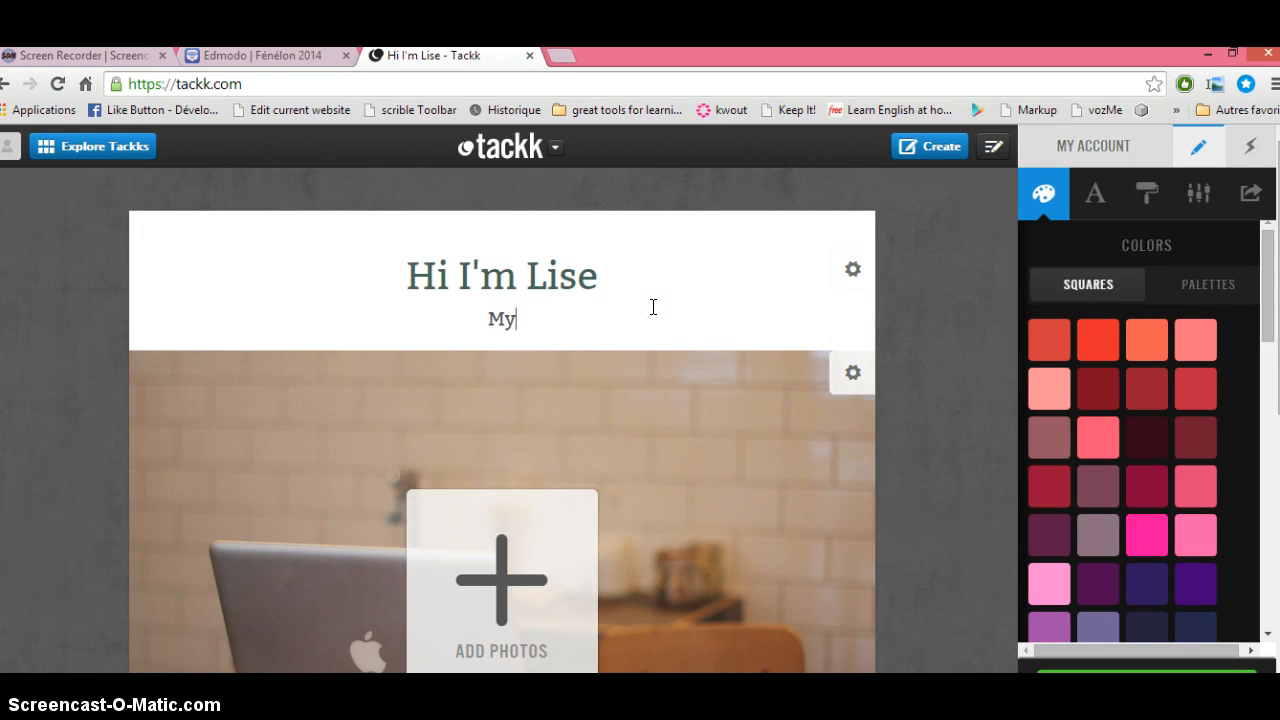
{"action": "type", "text": " presentat"}
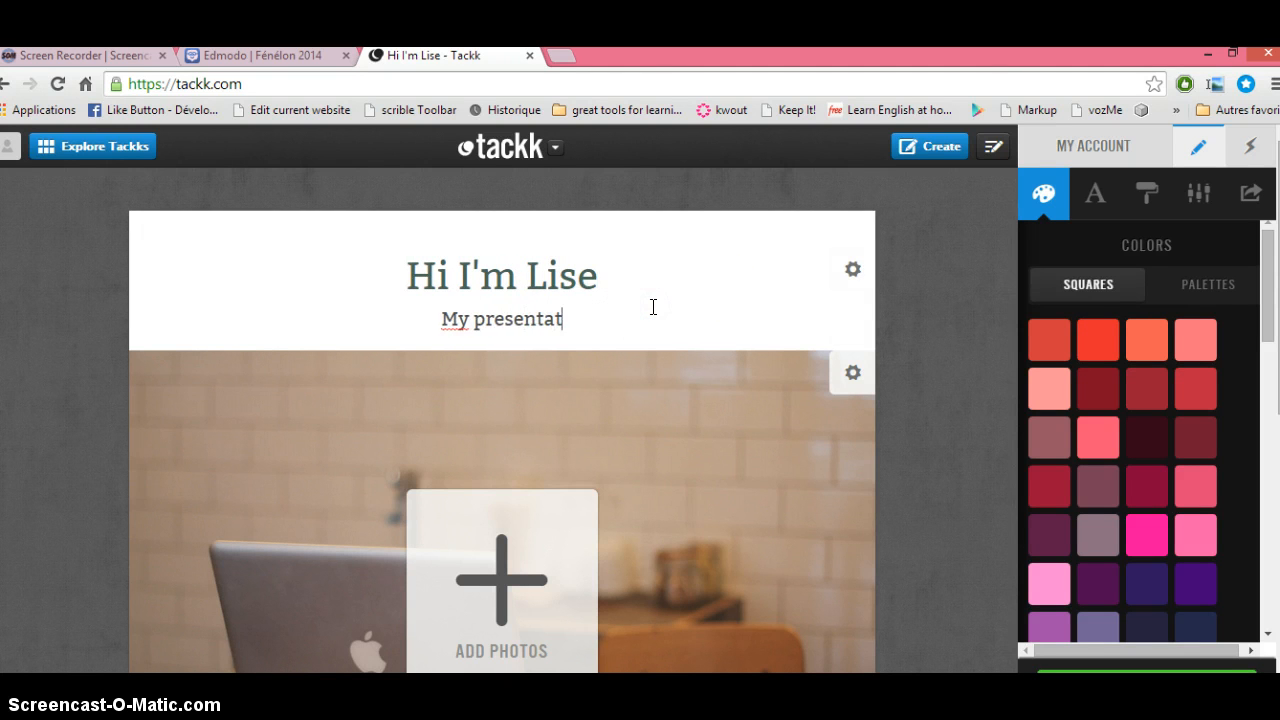
{"action": "type", "text": "ion"}
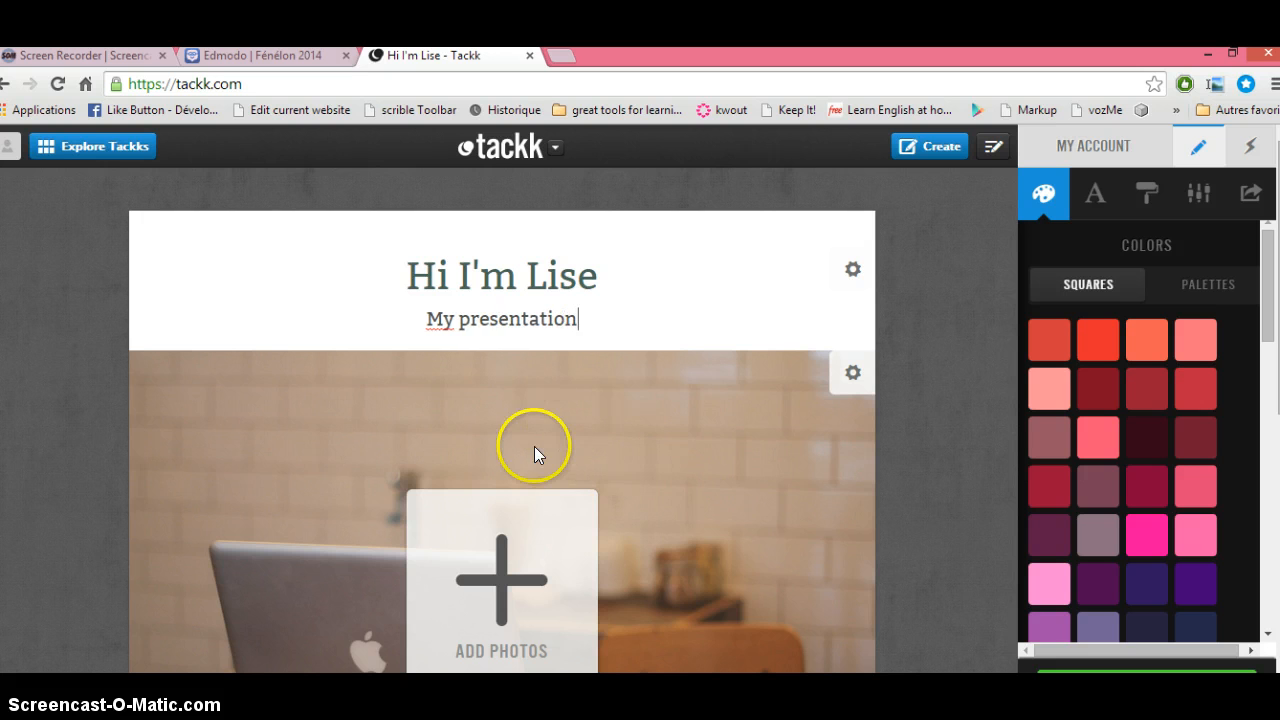
{"action": "left_click", "coordinate": [487, 545]}
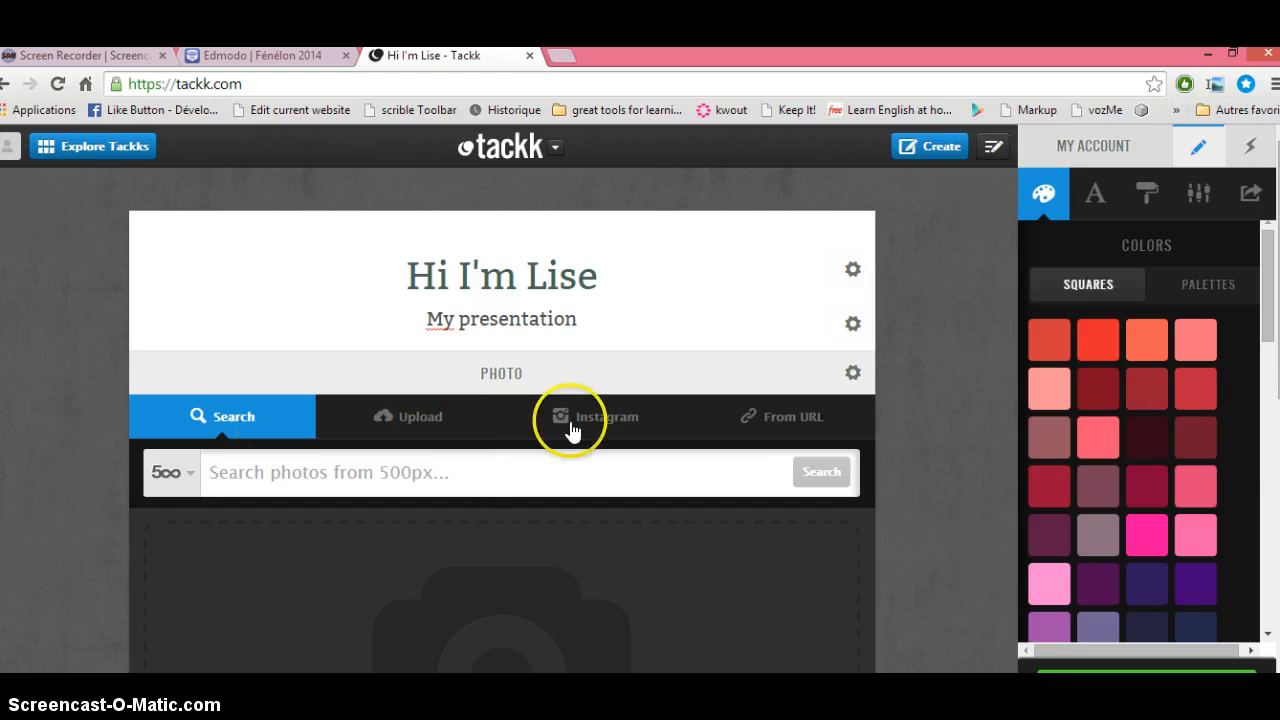
Step: Upload the photo from the desktop Bureau folder into the photo block
{"action": "left_click", "coordinate": [408, 416]}
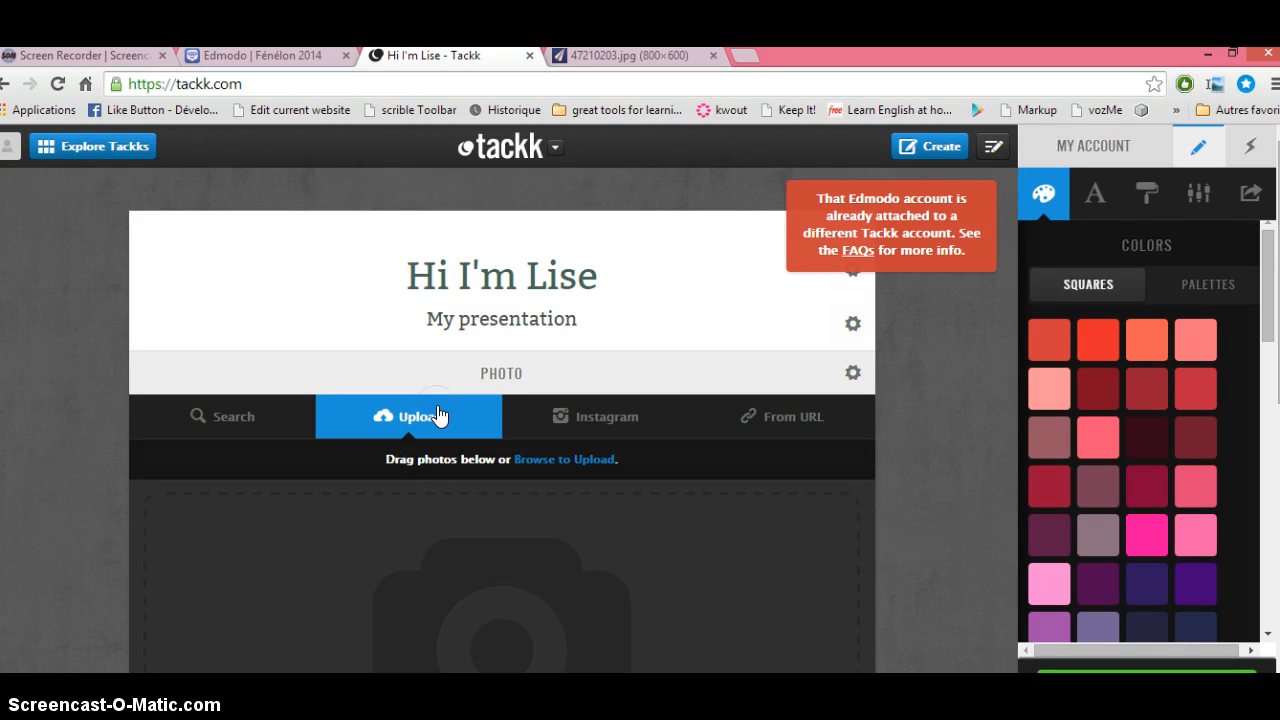
{"action": "left_click", "coordinate": [426, 421]}
{"action": "left_click", "coordinate": [419, 427]}
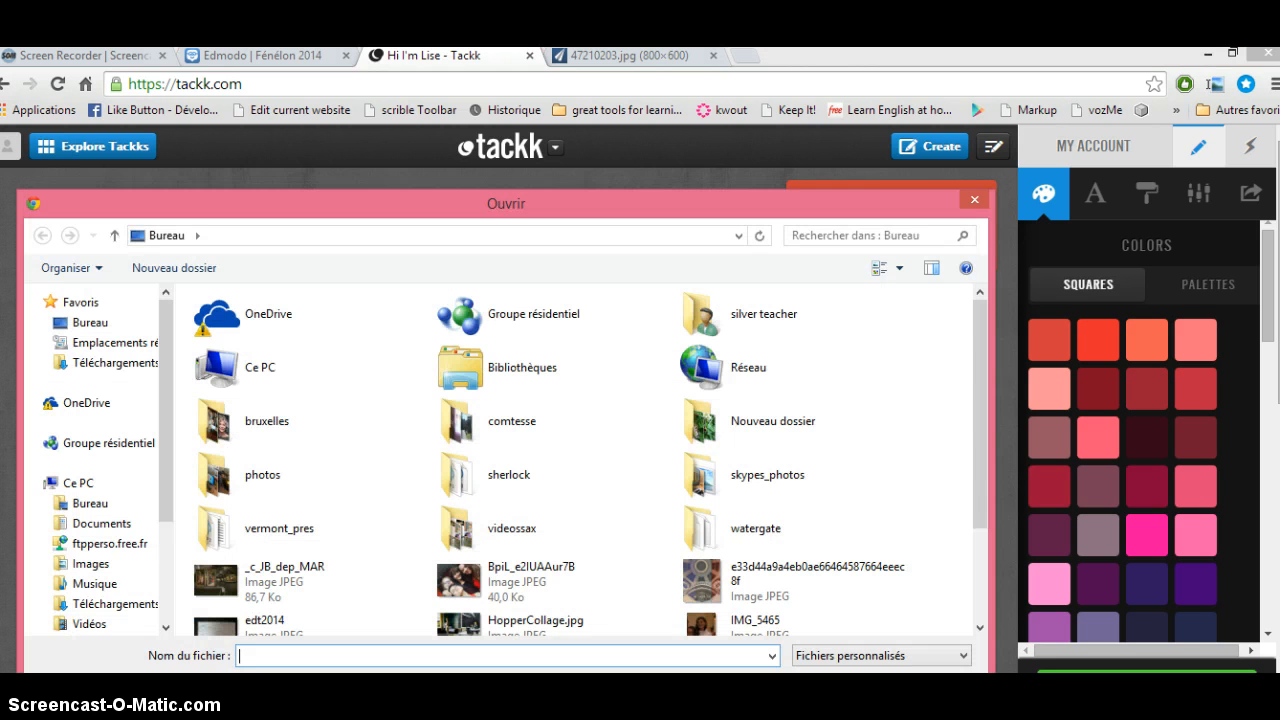
{"action": "double_click", "coordinate": [479, 591]}
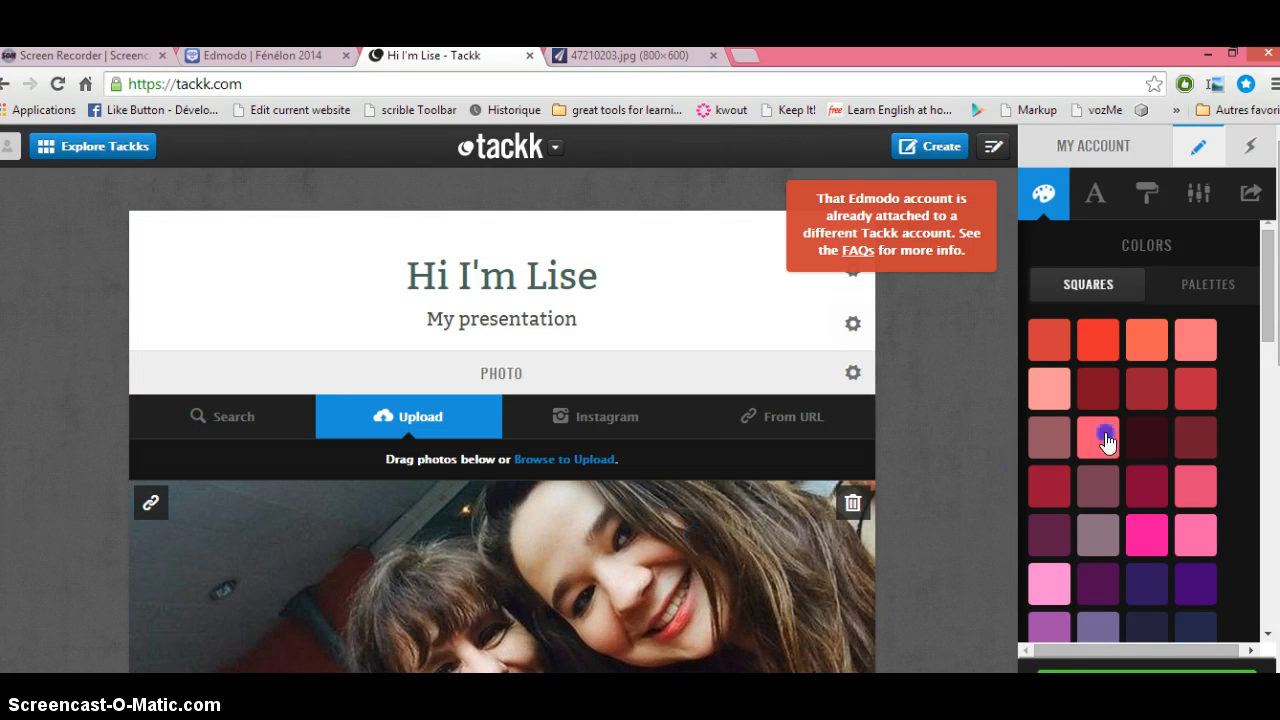
{"action": "left_click_drag", "start_coordinate": [1265, 284], "coordinate": [1263, 309]}
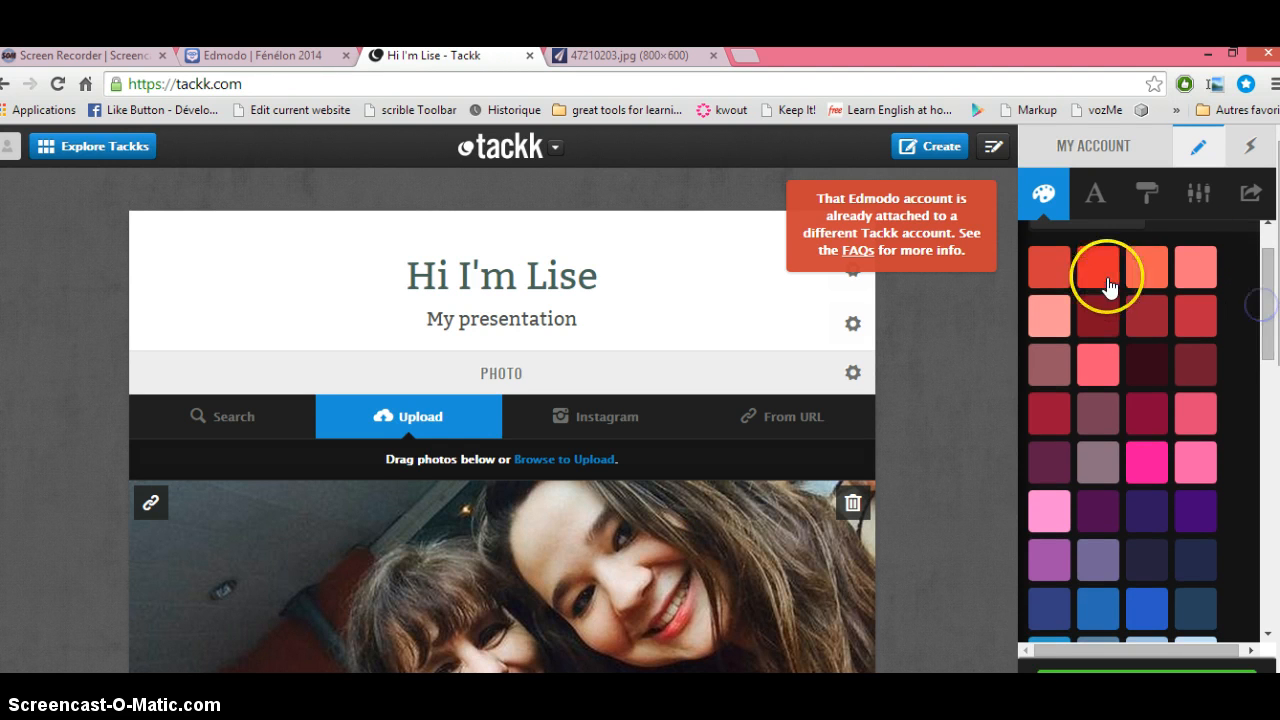
{"action": "mouse_move", "coordinate": [1279, 257]}
{"action": "left_mouse_down"}
{"action": "mouse_move", "coordinate": [1279, 454]}
{"action": "mouse_move", "coordinate": [1279, 264]}
{"action": "left_mouse_up"}
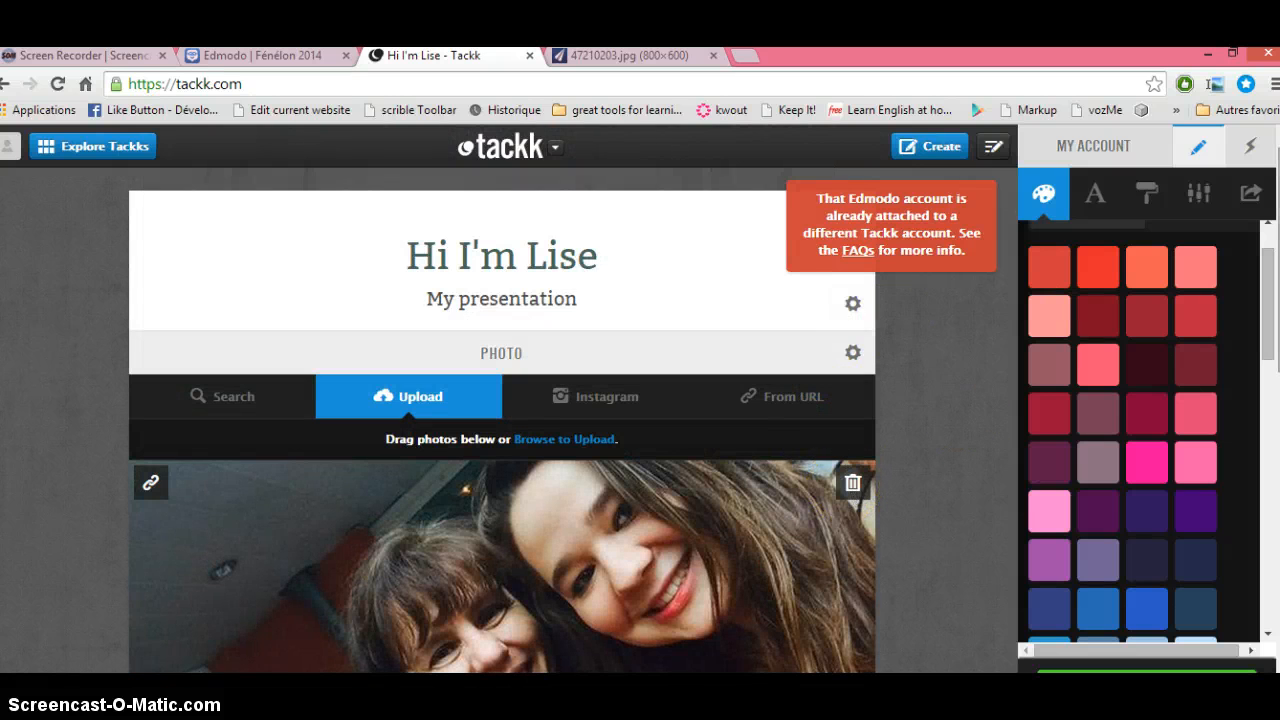
{"action": "left_click_drag", "start_coordinate": [1279, 265], "coordinate": [1279, 486]}
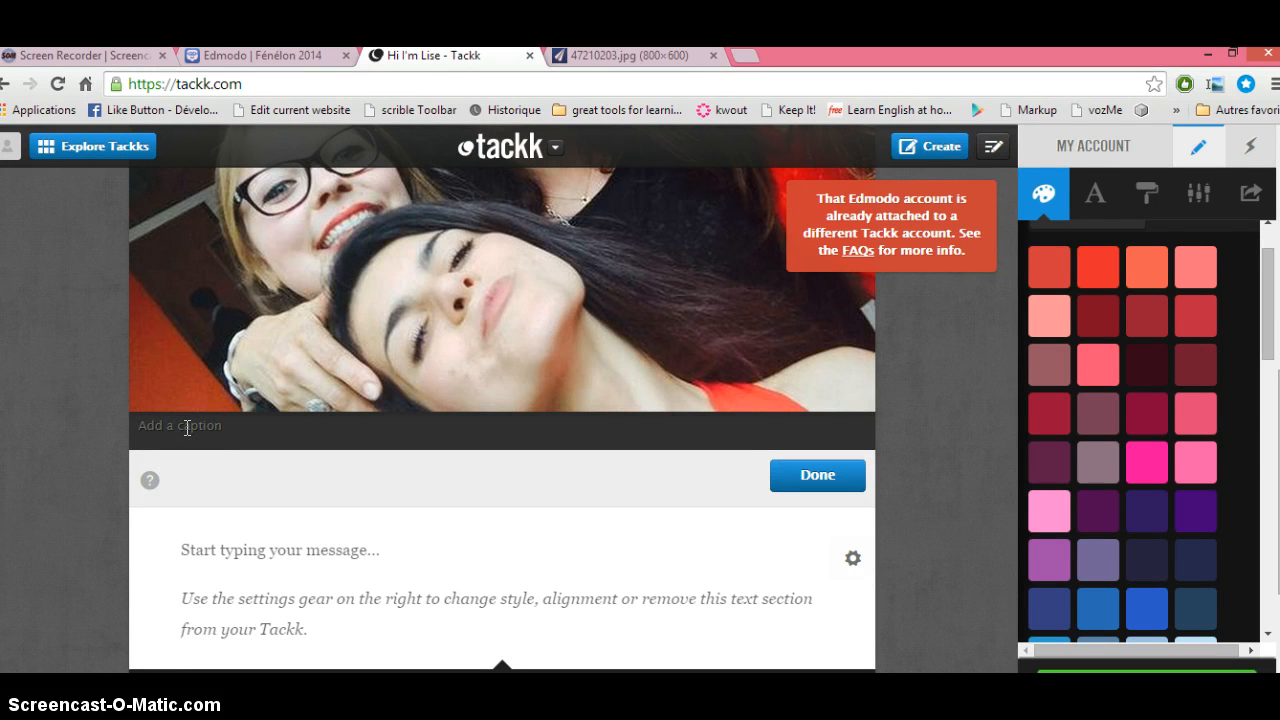
Step: Caption the photo 'Mt students and I on Prom Night'
{"action": "type", "text": "Mt students and I on Prom Night"}
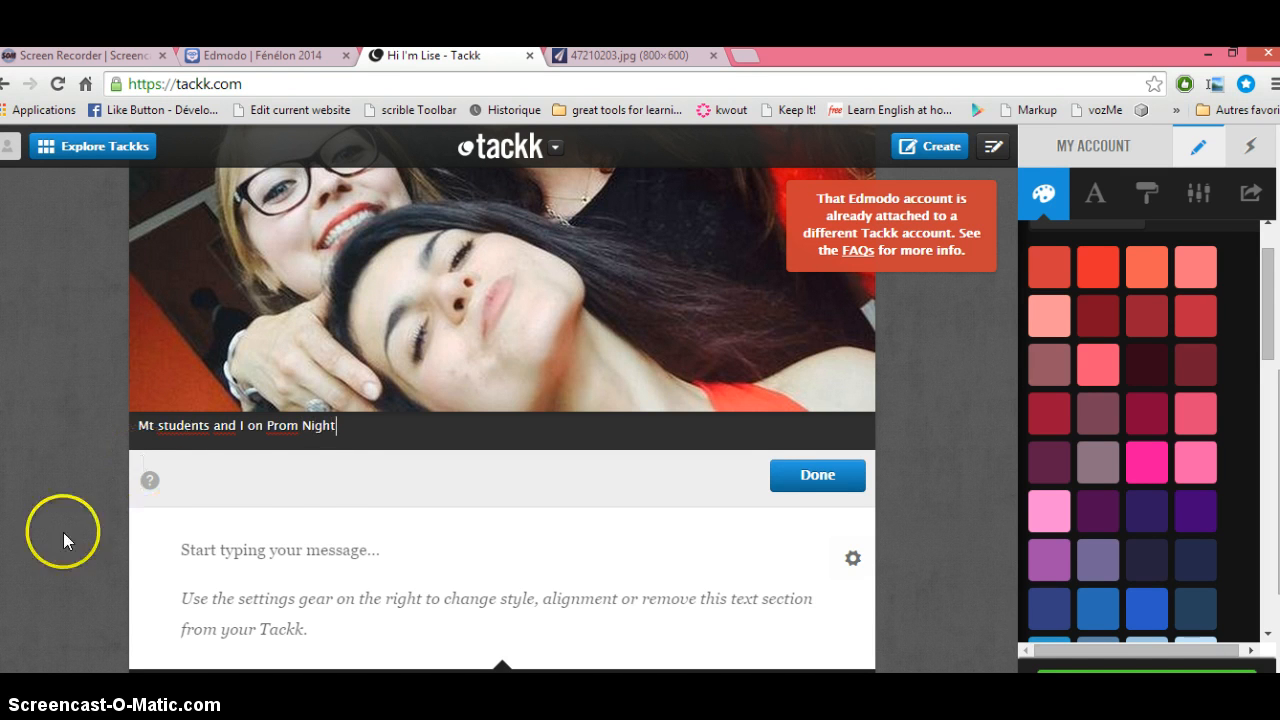
{"action": "left_click", "coordinate": [799, 482]}
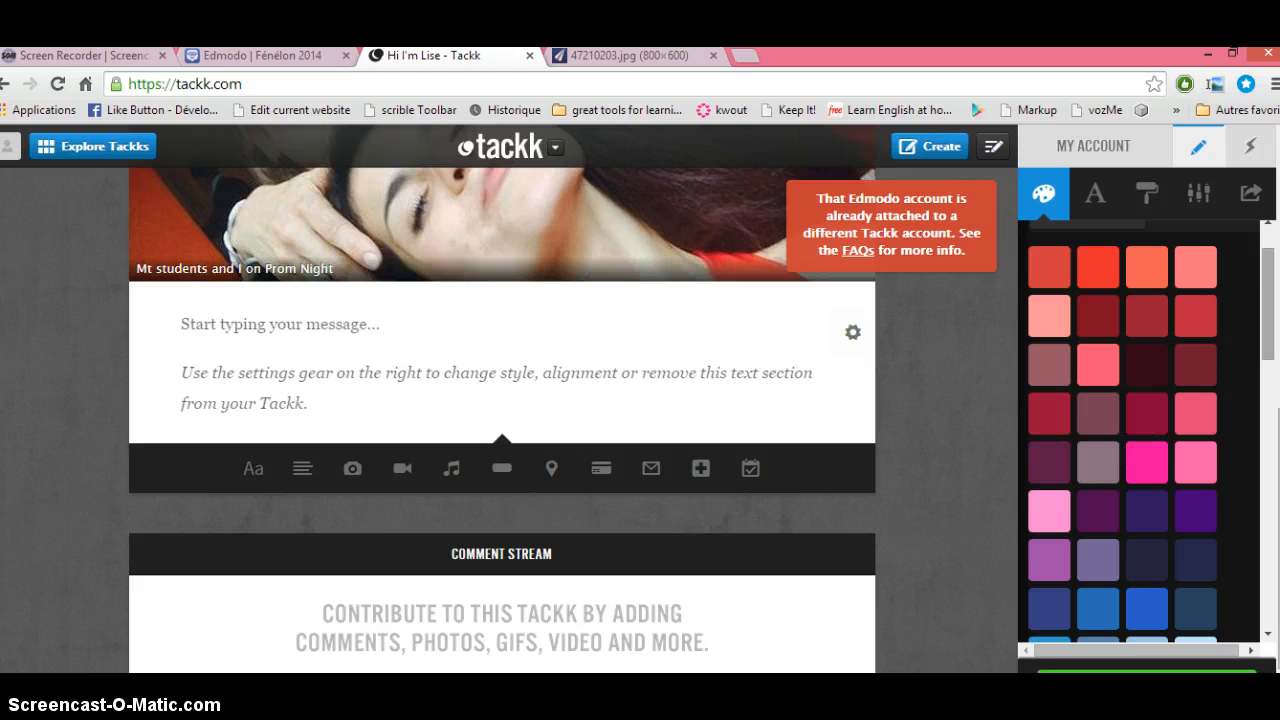
{"action": "mouse_move", "coordinate": [1278, 413]}
{"action": "left_mouse_down"}
{"action": "mouse_move", "coordinate": [1278, 302]}
{"action": "mouse_move", "coordinate": [1266, 428]}
{"action": "left_mouse_up"}
Step: Write the intro about teaching and living in France below the photo, fixing 'teachand' to 'teach and'
{"action": "left_click", "coordinate": [366, 430]}
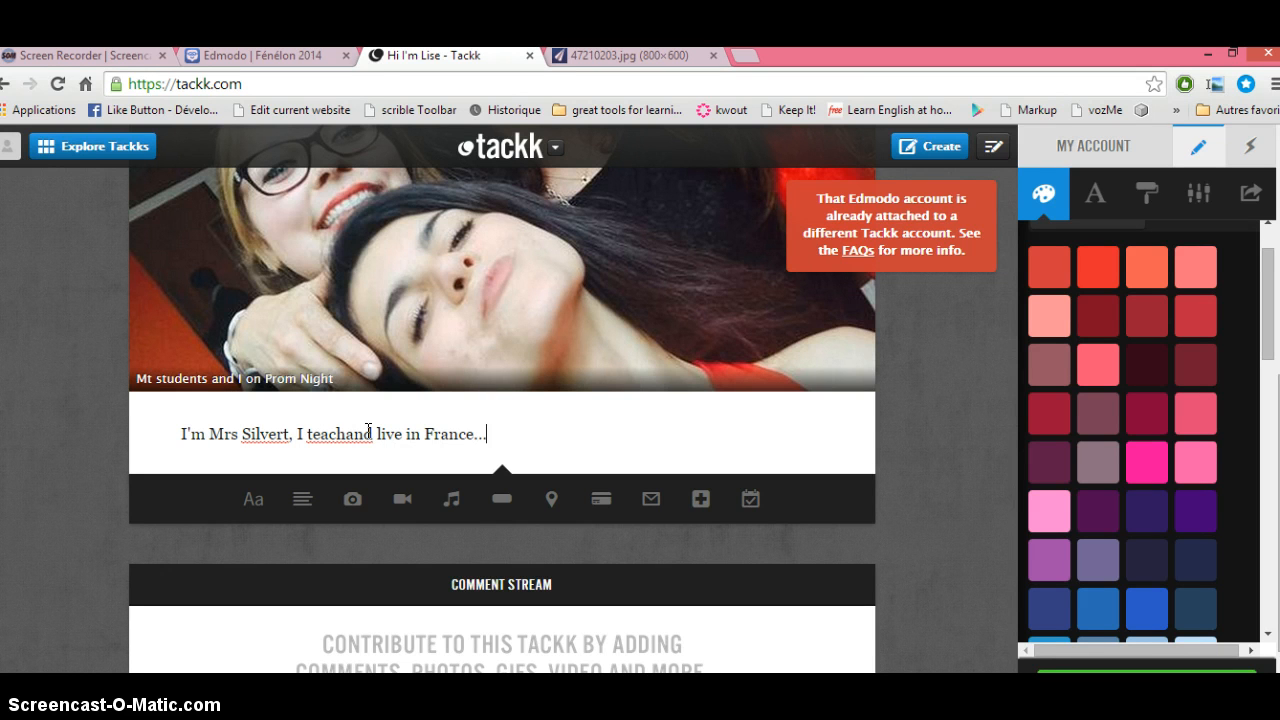
{"action": "key", "text": "Return"}
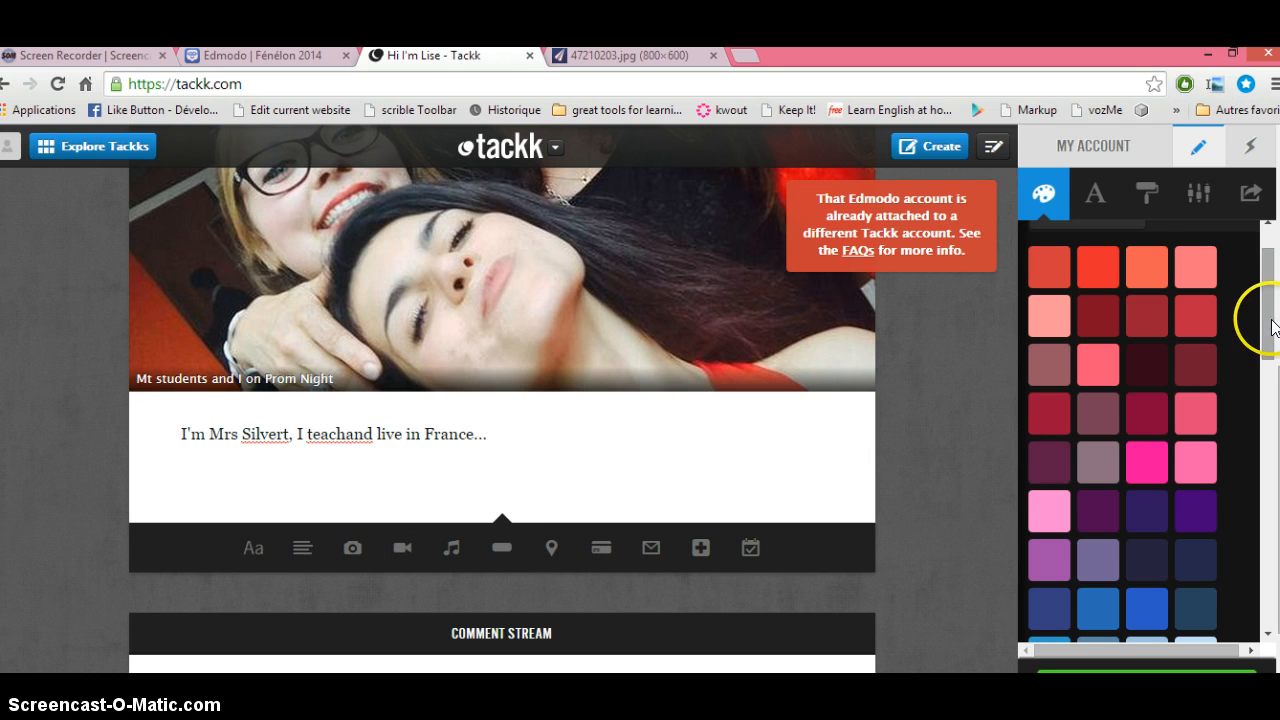
{"action": "left_click_drag", "start_coordinate": [1262, 320], "coordinate": [1269, 347]}
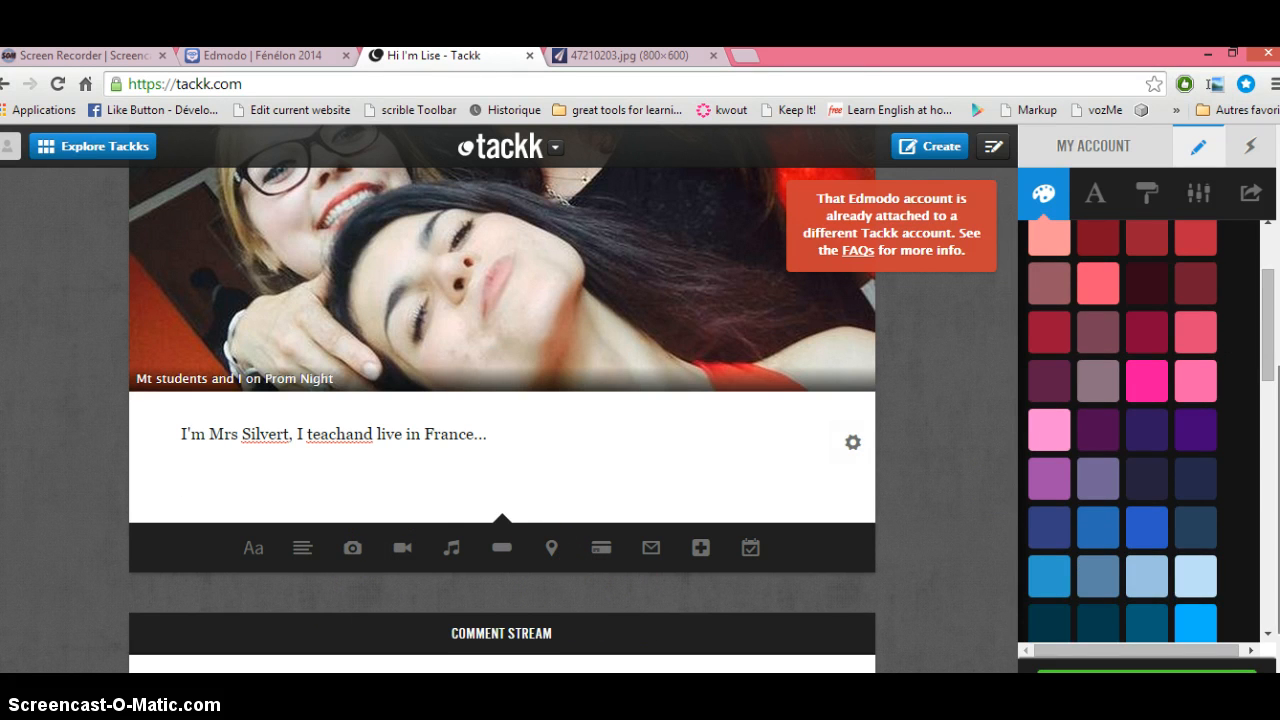
{"action": "scroll", "coordinate": [502, 400], "scroll_direction": "down", "scroll_amount": 2}
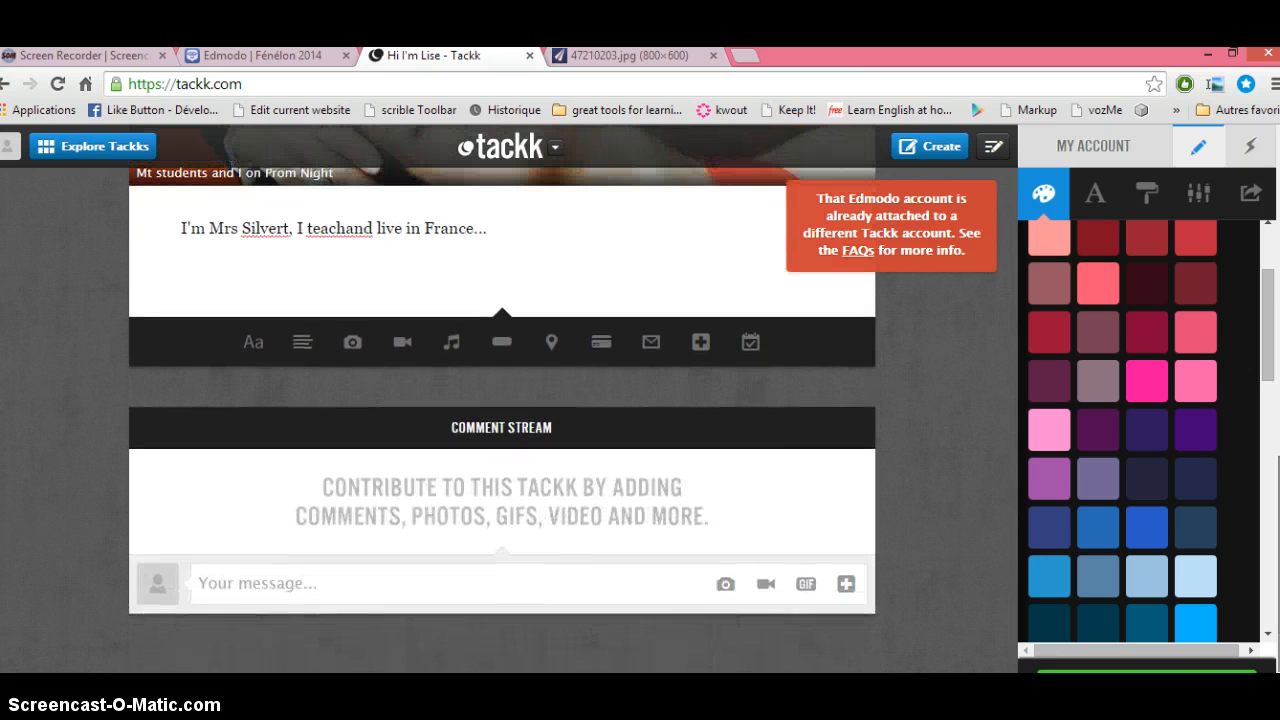
{"action": "scroll", "coordinate": [502, 400], "scroll_direction": "up", "scroll_amount": 1}
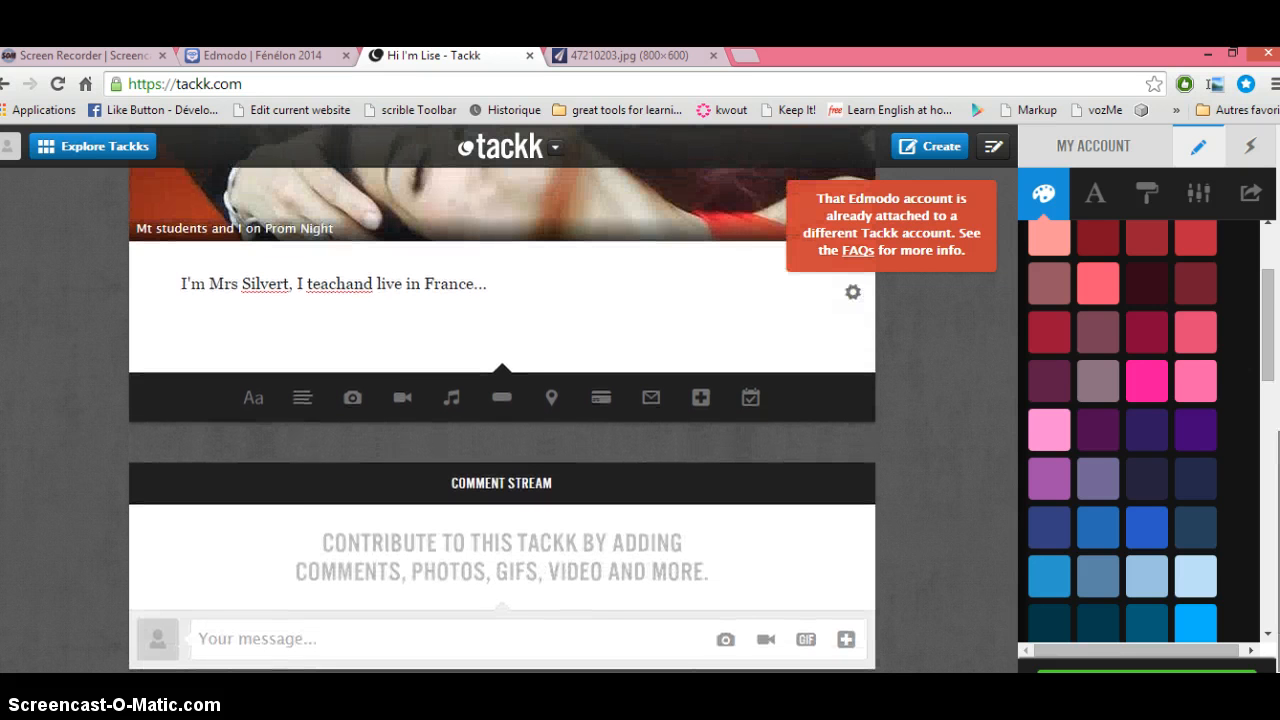
{"action": "scroll", "coordinate": [502, 400], "scroll_direction": "up", "scroll_amount": 1}
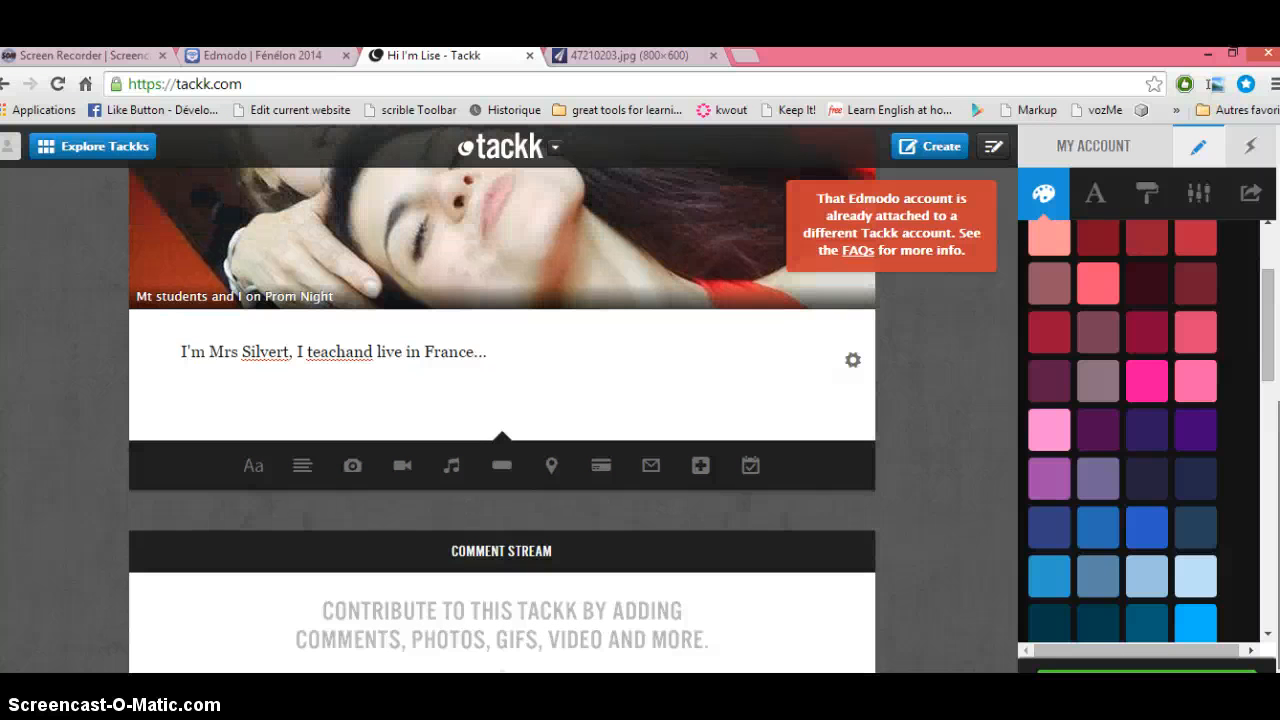
{"action": "scroll", "coordinate": [502, 400], "scroll_direction": "down", "scroll_amount": 1}
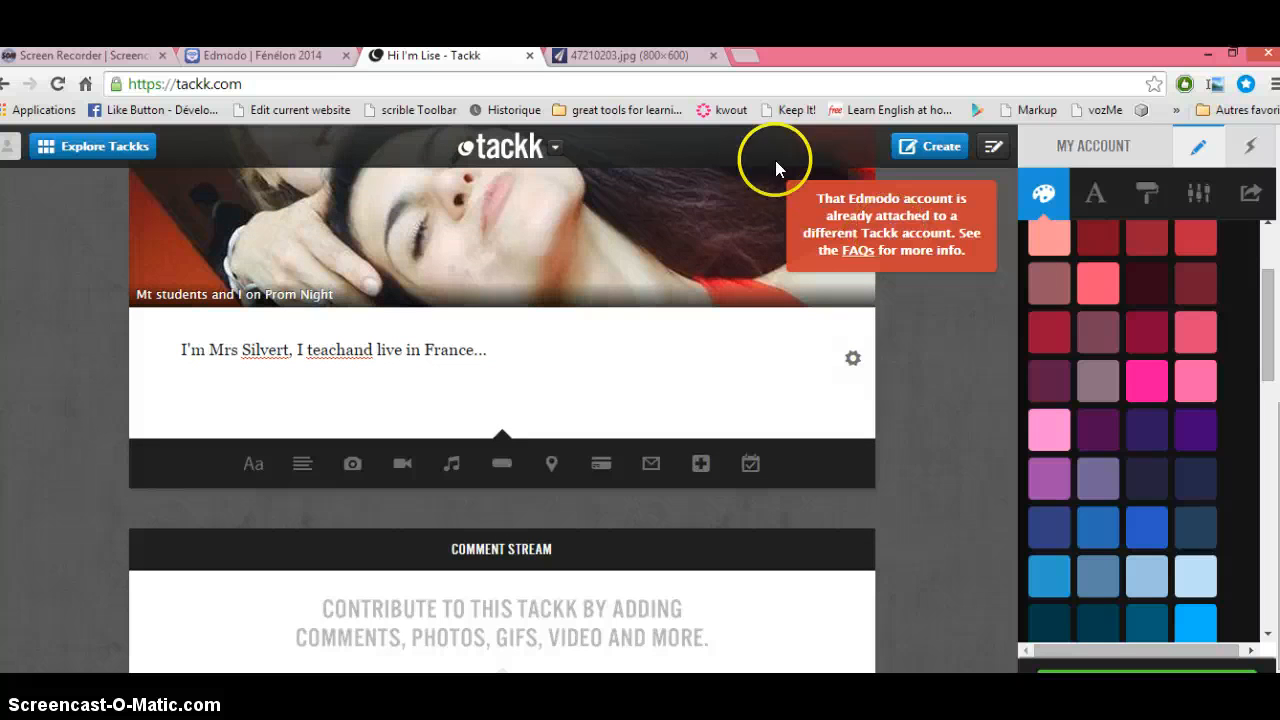
{"action": "left_click", "coordinate": [912, 239]}
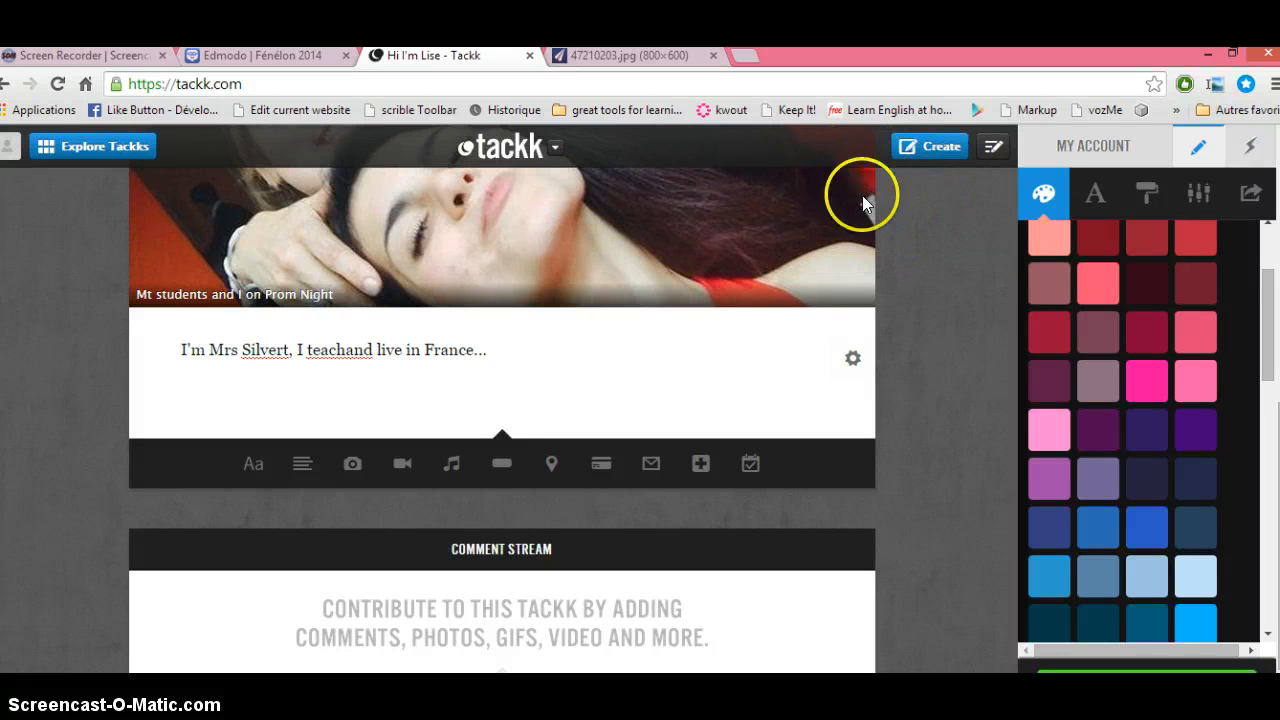
{"action": "left_click", "coordinate": [348, 350]}
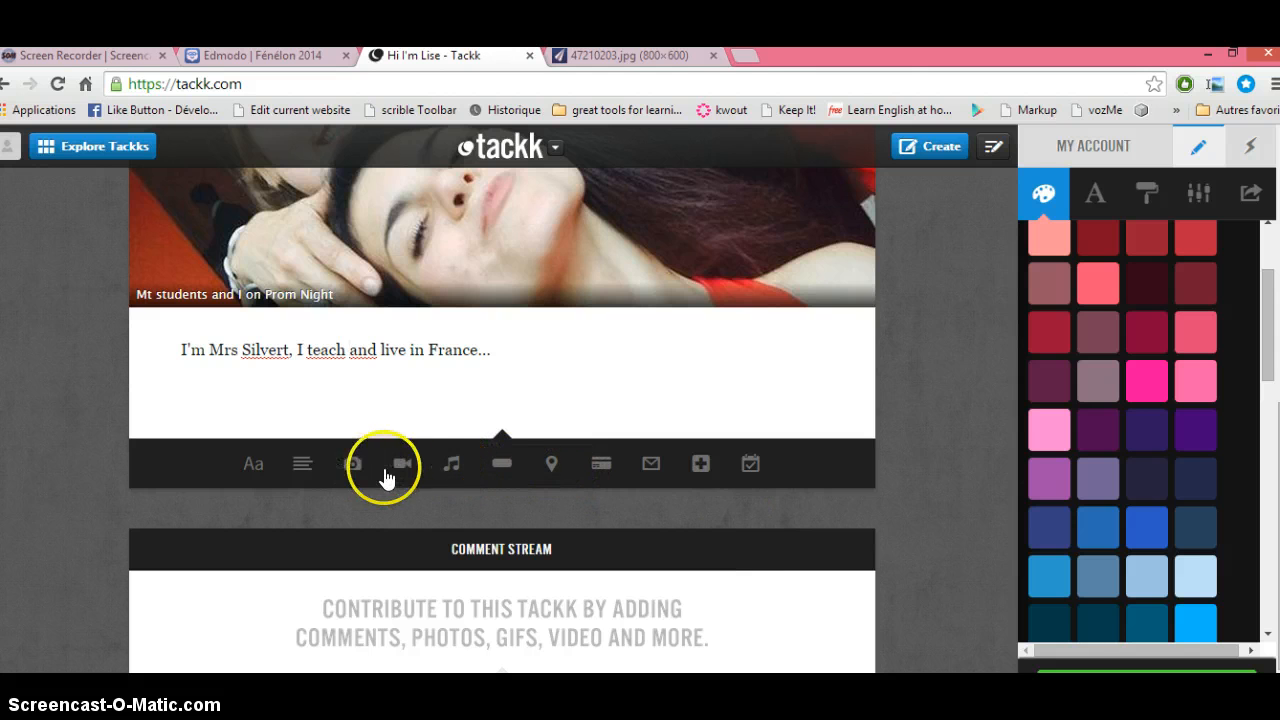
Step: Open the SoundCloud profile in a new tab and briefly play the first track
{"action": "left_click", "coordinate": [747, 50]}
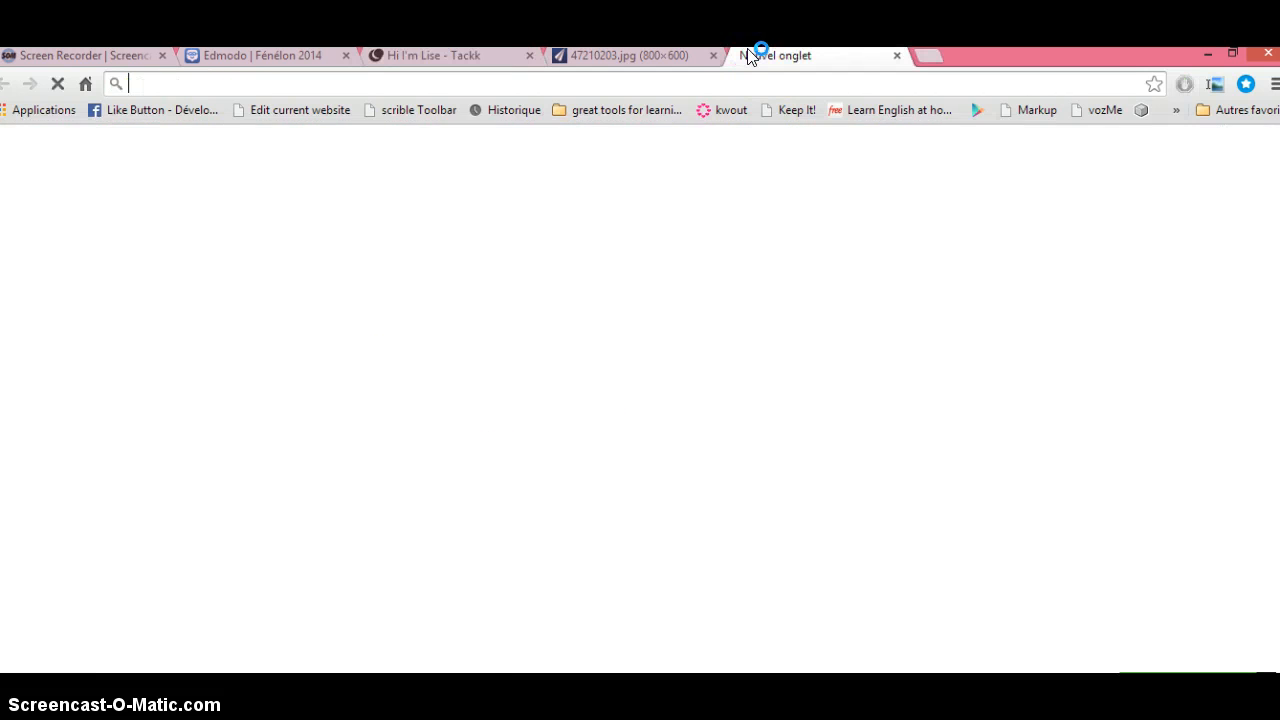
{"action": "type", "text": "soundcloud.com/silverteacher27/"}
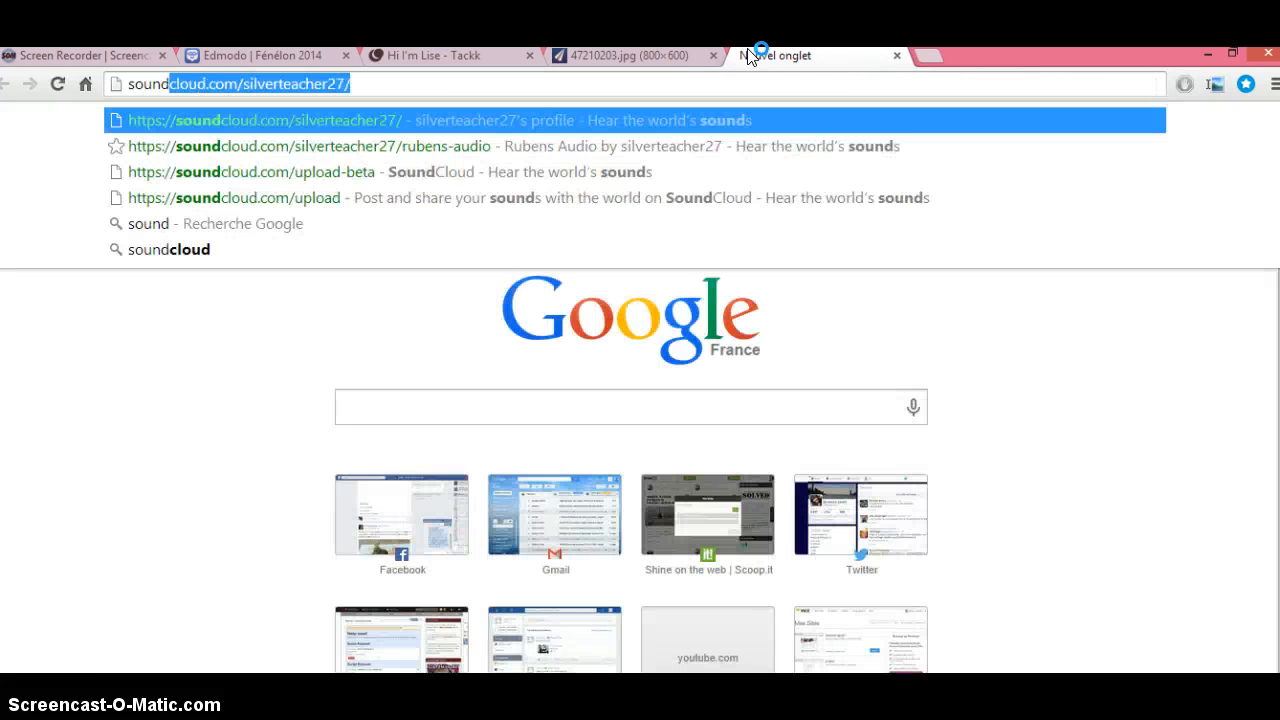
{"action": "key", "text": "Return"}
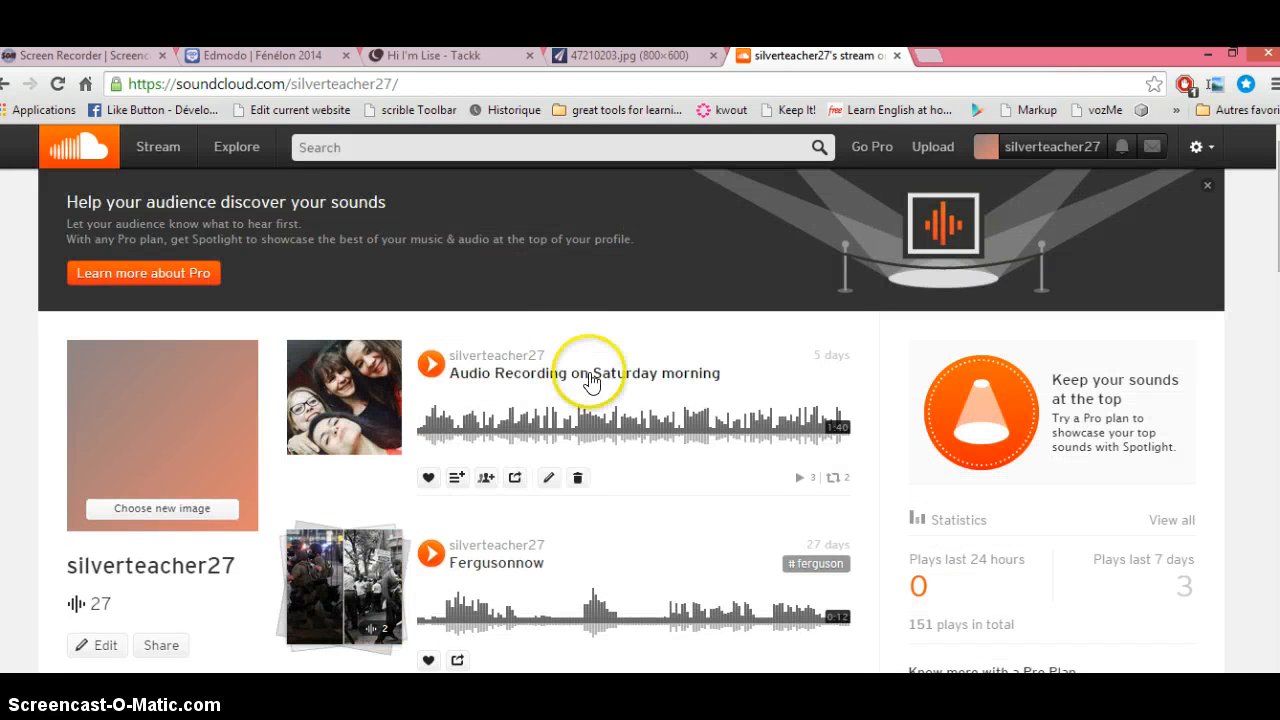
{"action": "left_click", "coordinate": [432, 366]}
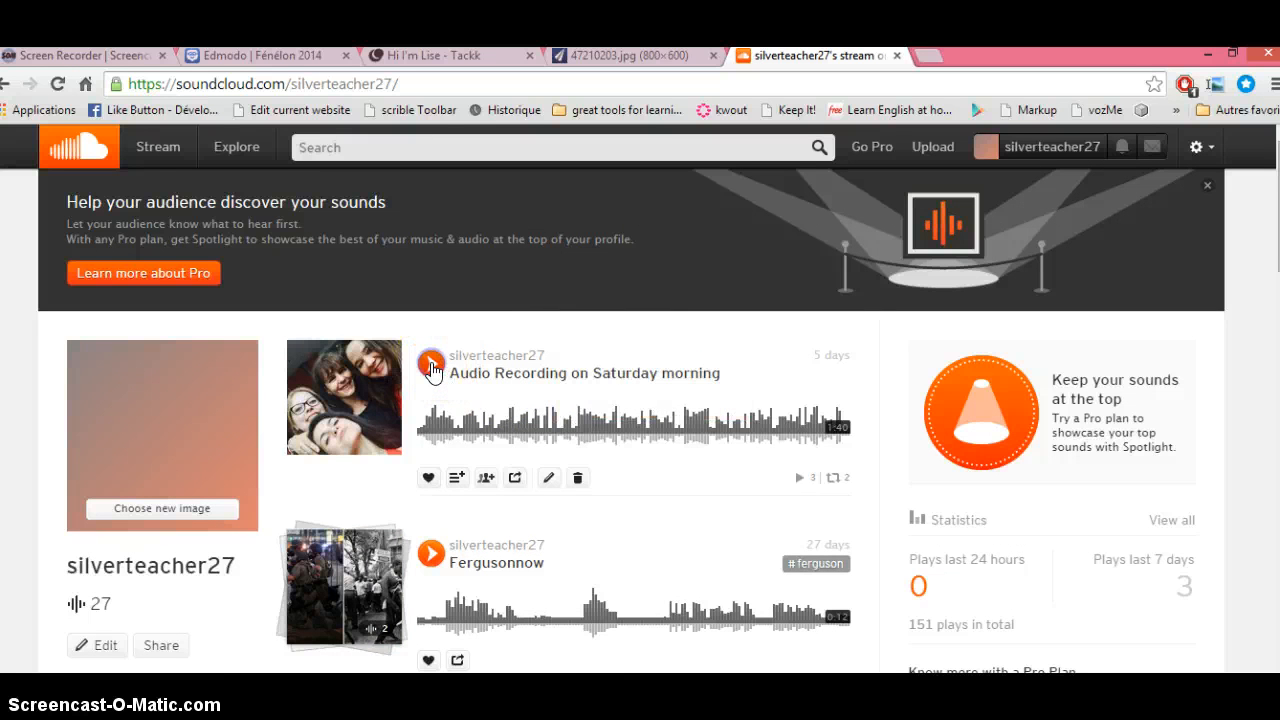
{"action": "left_click", "coordinate": [431, 366]}
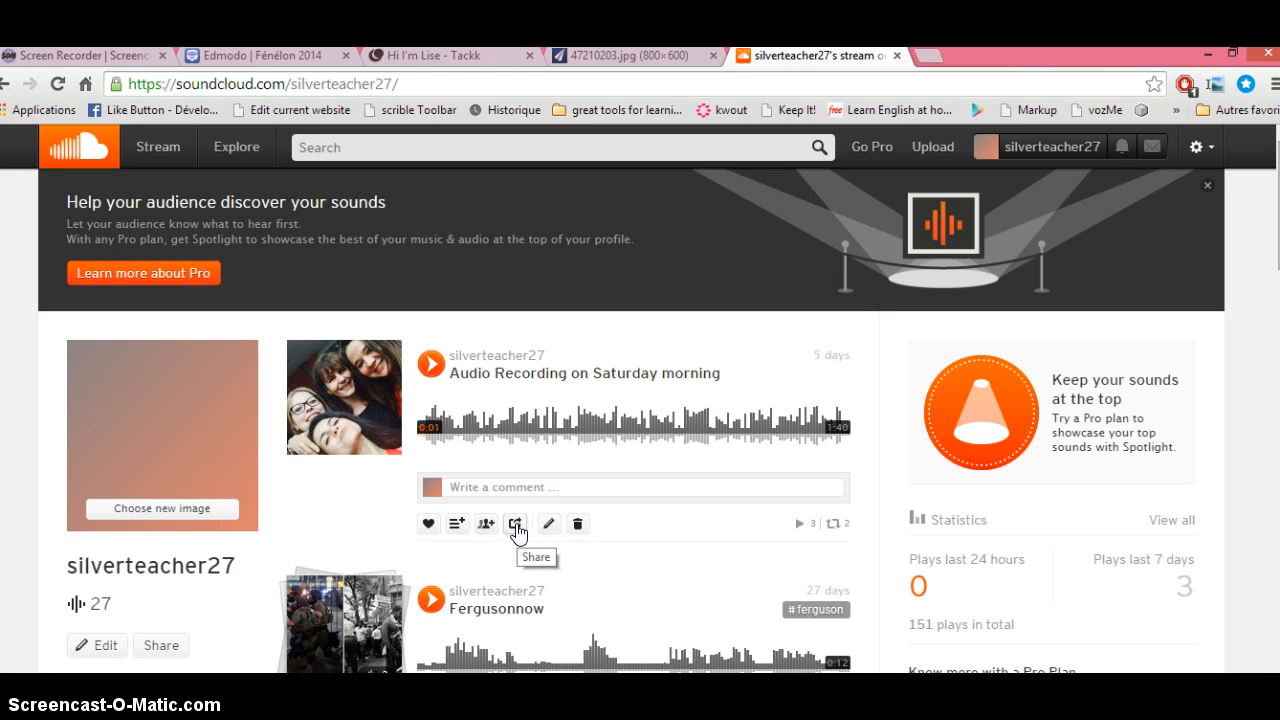
Step: Bring up the cover-photo player's iframe embed code in the track's Share dialog and select it
{"action": "left_click", "coordinate": [516, 525]}
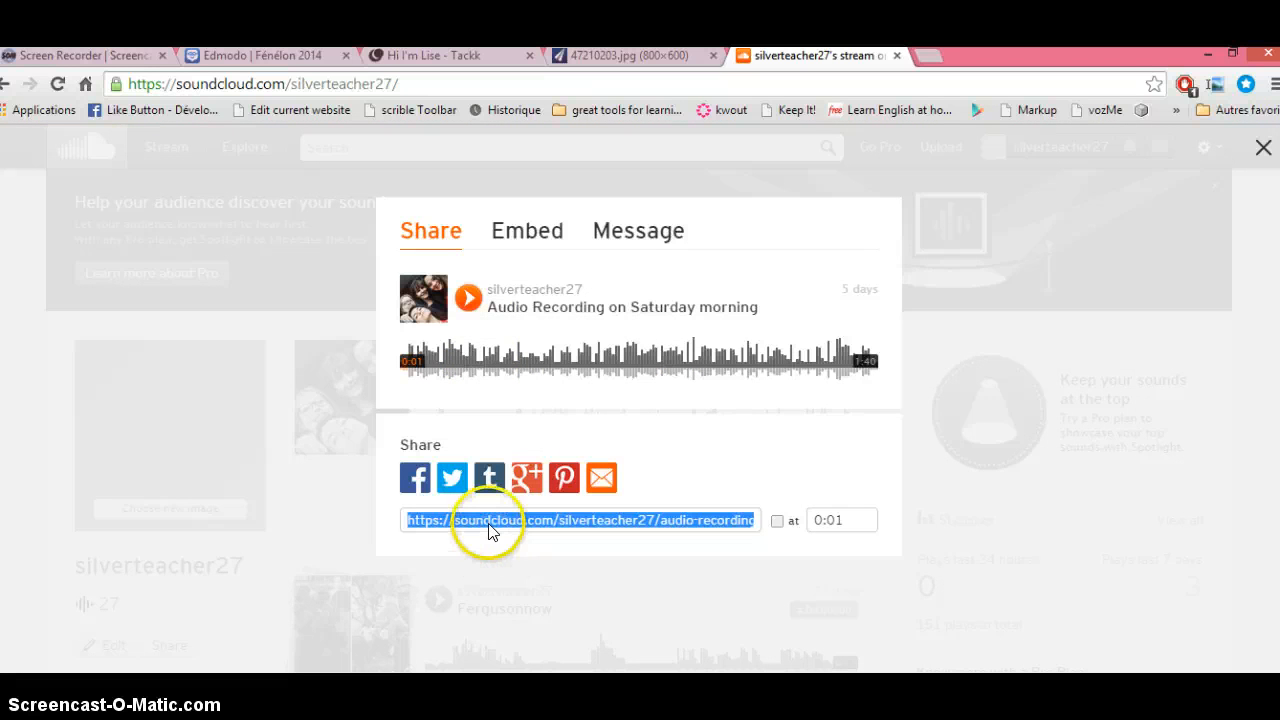
{"action": "left_click", "coordinate": [514, 238]}
{"action": "left_click", "coordinate": [463, 315]}
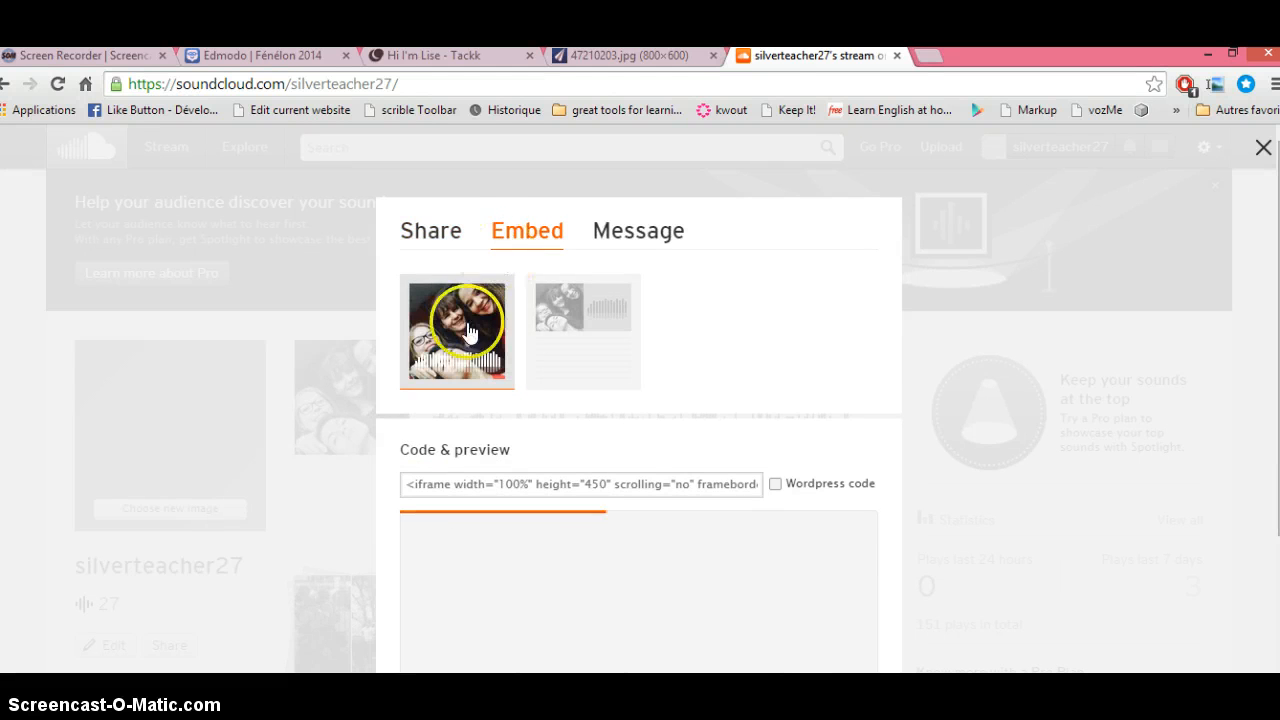
{"action": "left_click", "coordinate": [473, 482]}
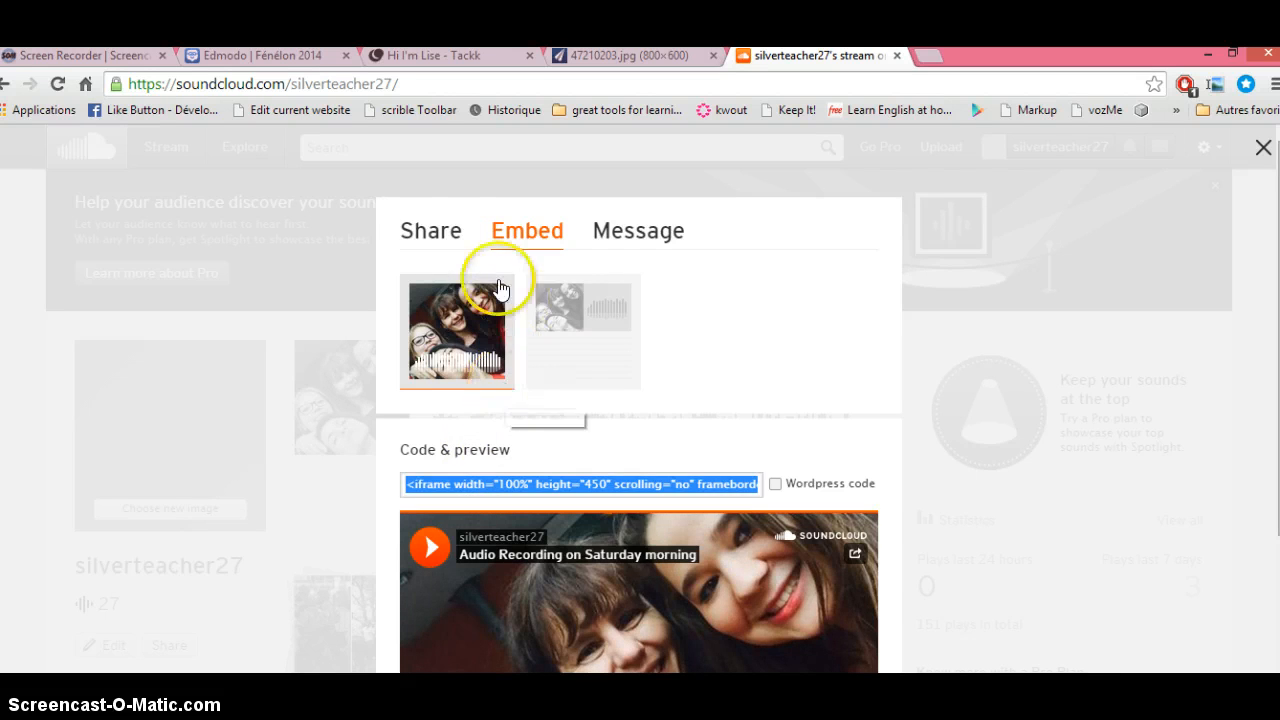
{"action": "left_click", "coordinate": [445, 232]}
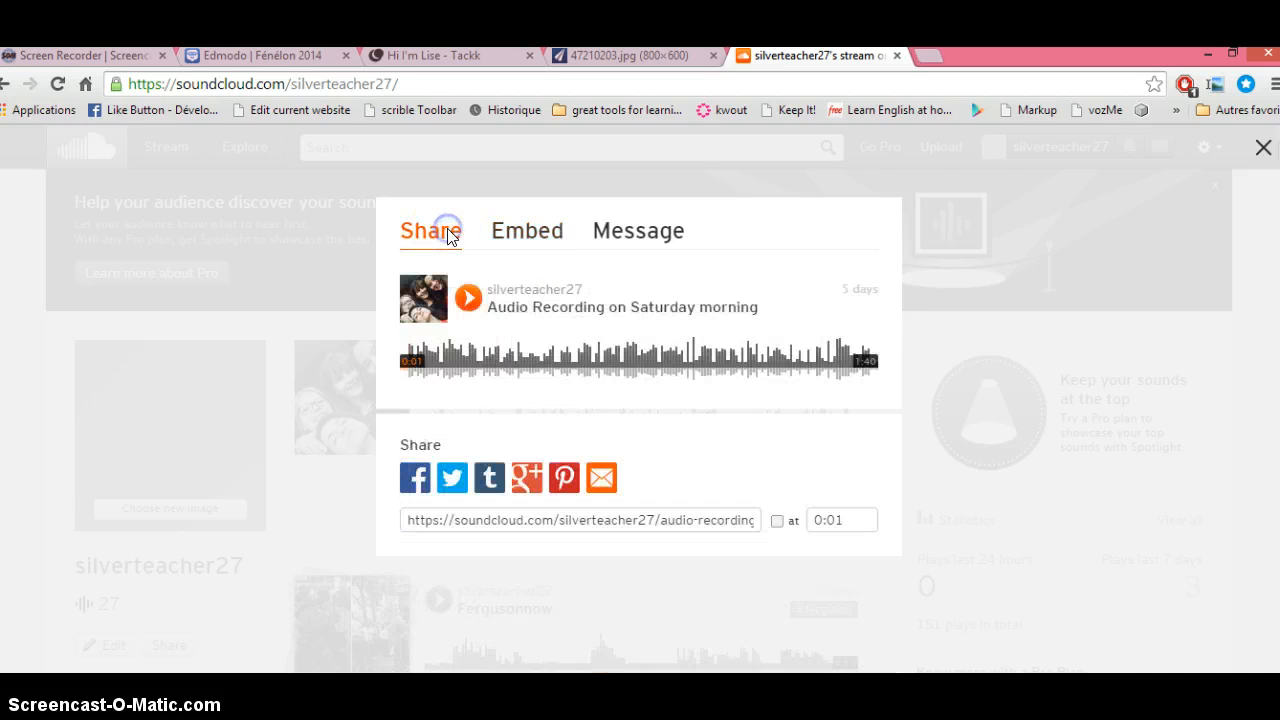
{"action": "left_click", "coordinate": [530, 238]}
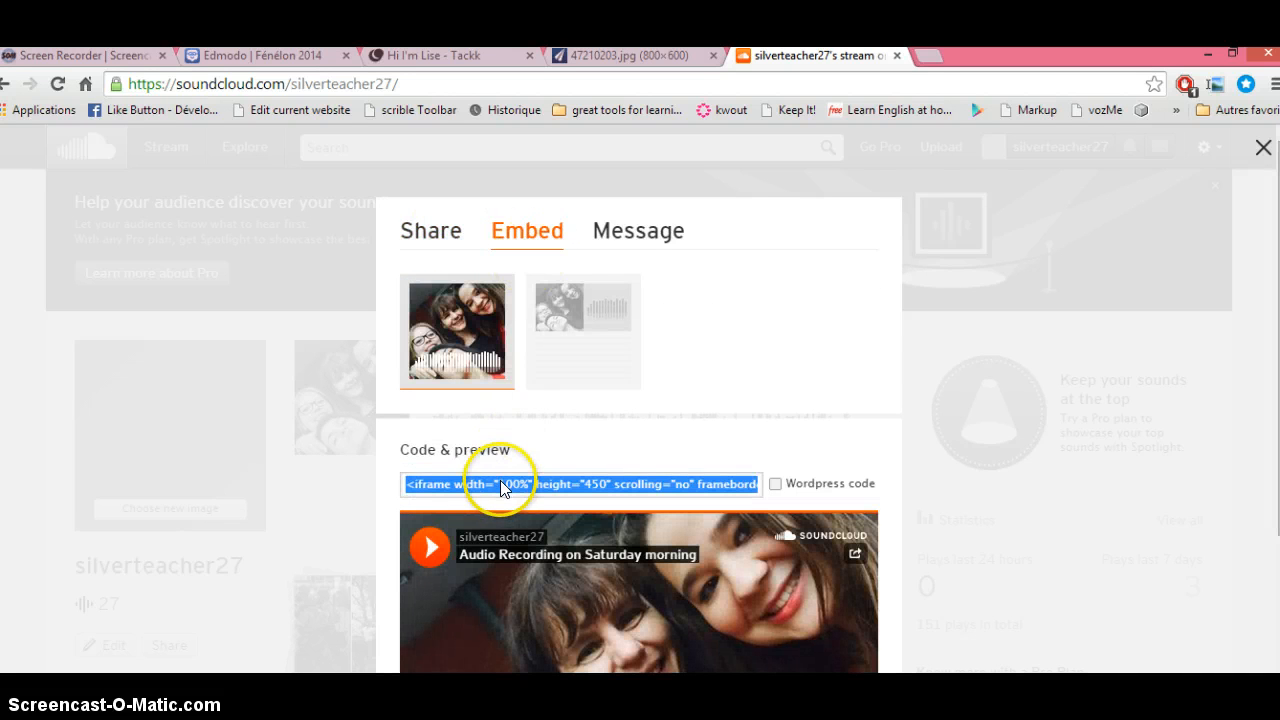
{"action": "left_click", "coordinate": [605, 57]}
Step: Add an audio block in Tackk and try embedding the pasted SoundCloud iframe code
{"action": "left_click", "coordinate": [457, 57]}
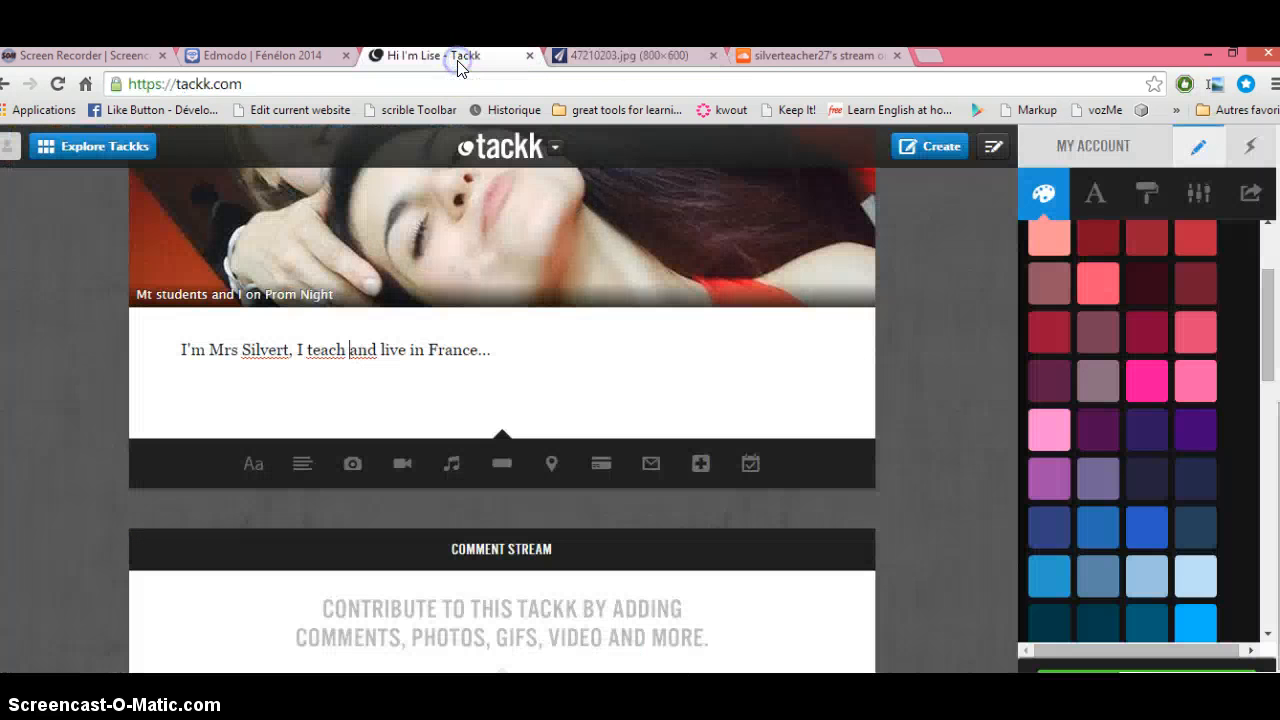
{"action": "left_click", "coordinate": [454, 466]}
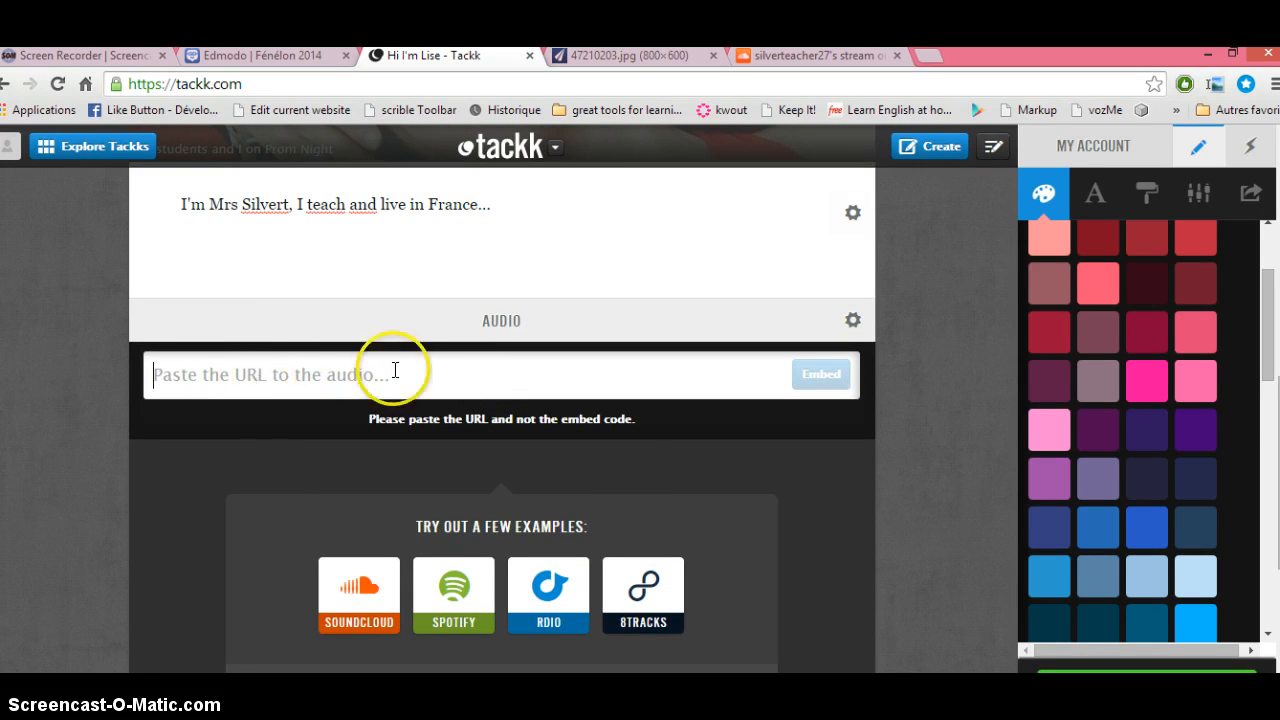
{"action": "key", "text": "ctrl+v"}
{"action": "left_click", "coordinate": [546, 462]}
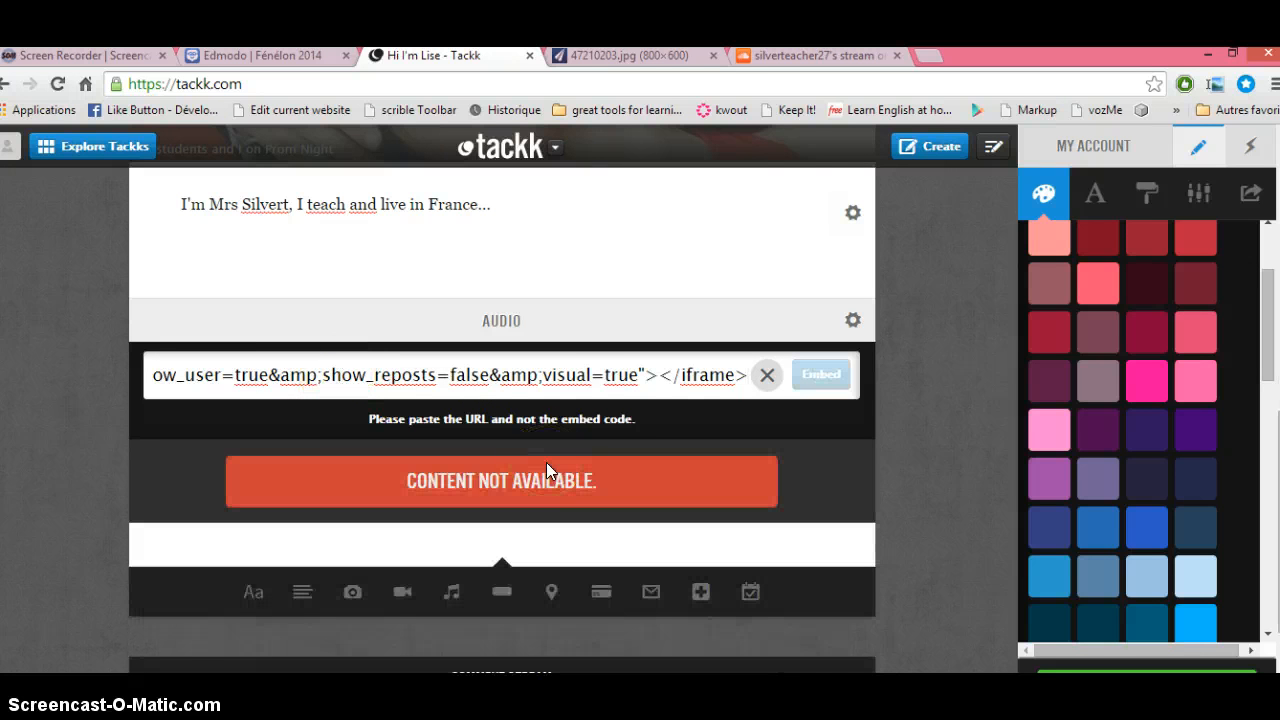
Step: Replace the audio field's content with the track's SoundCloud share URL instead
{"action": "left_click", "coordinate": [786, 56]}
{"action": "left_click", "coordinate": [433, 234]}
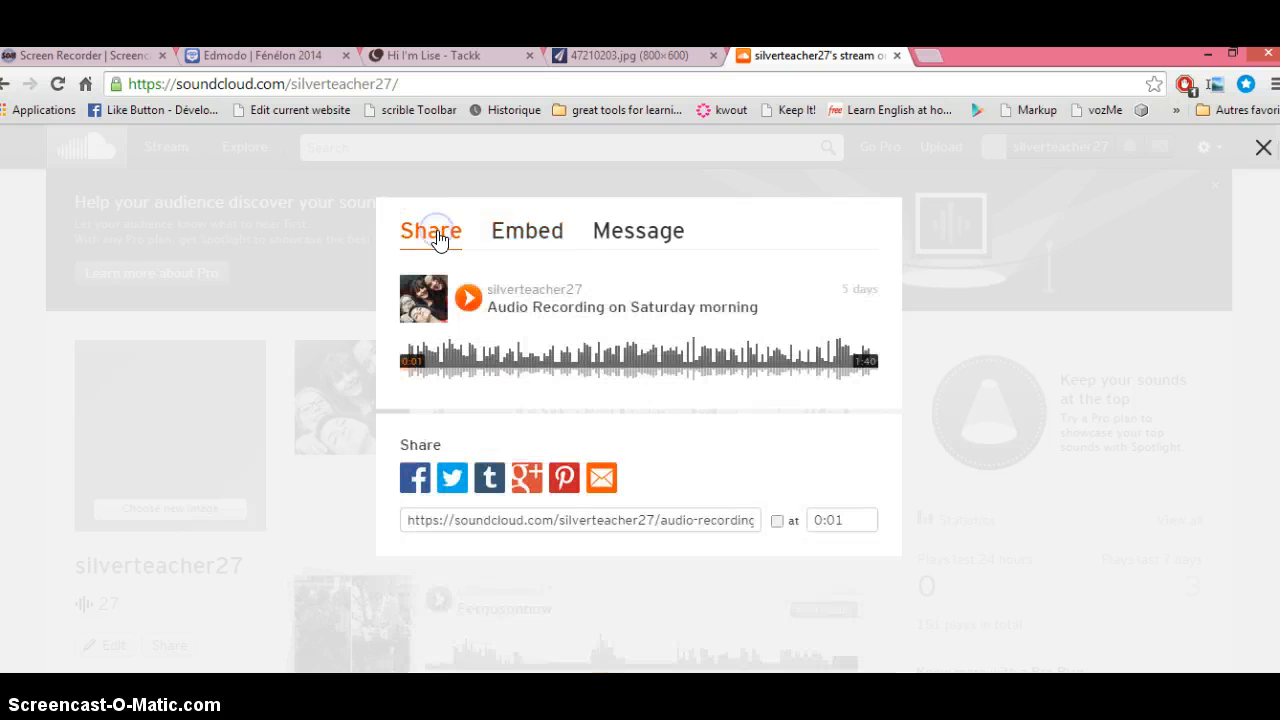
{"action": "left_click", "coordinate": [466, 523]}
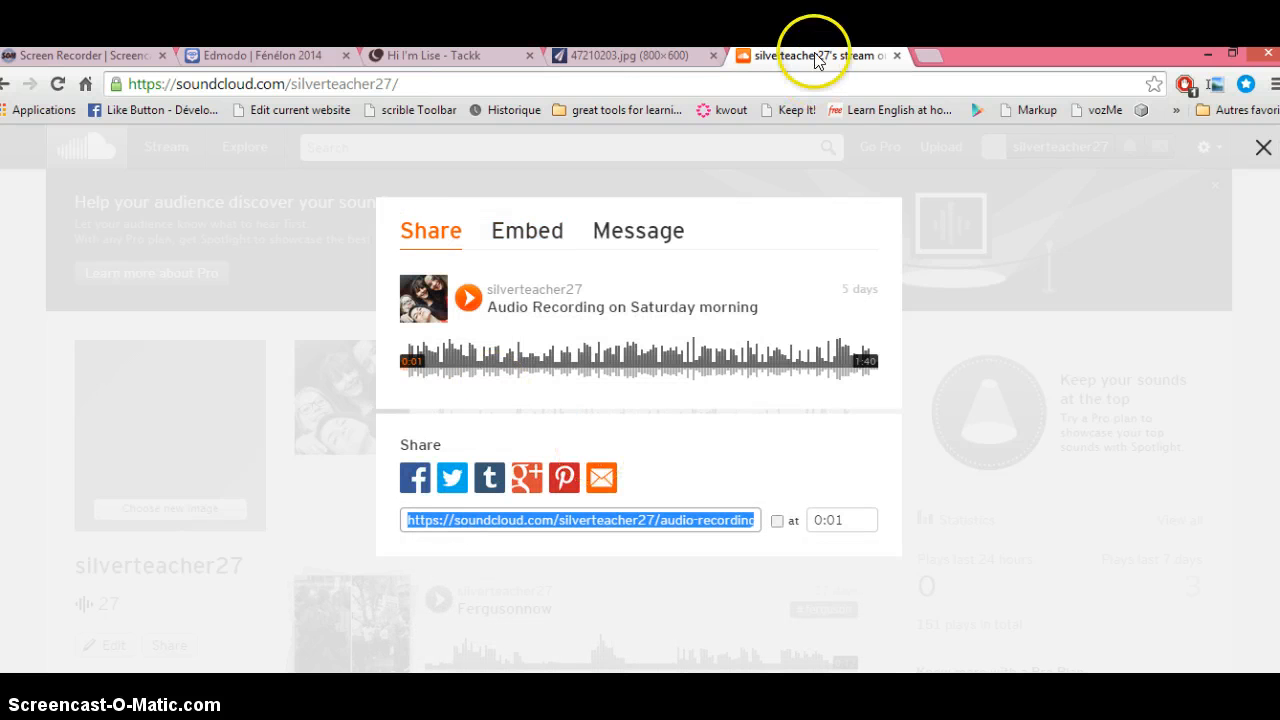
{"action": "left_click", "coordinate": [640, 55]}
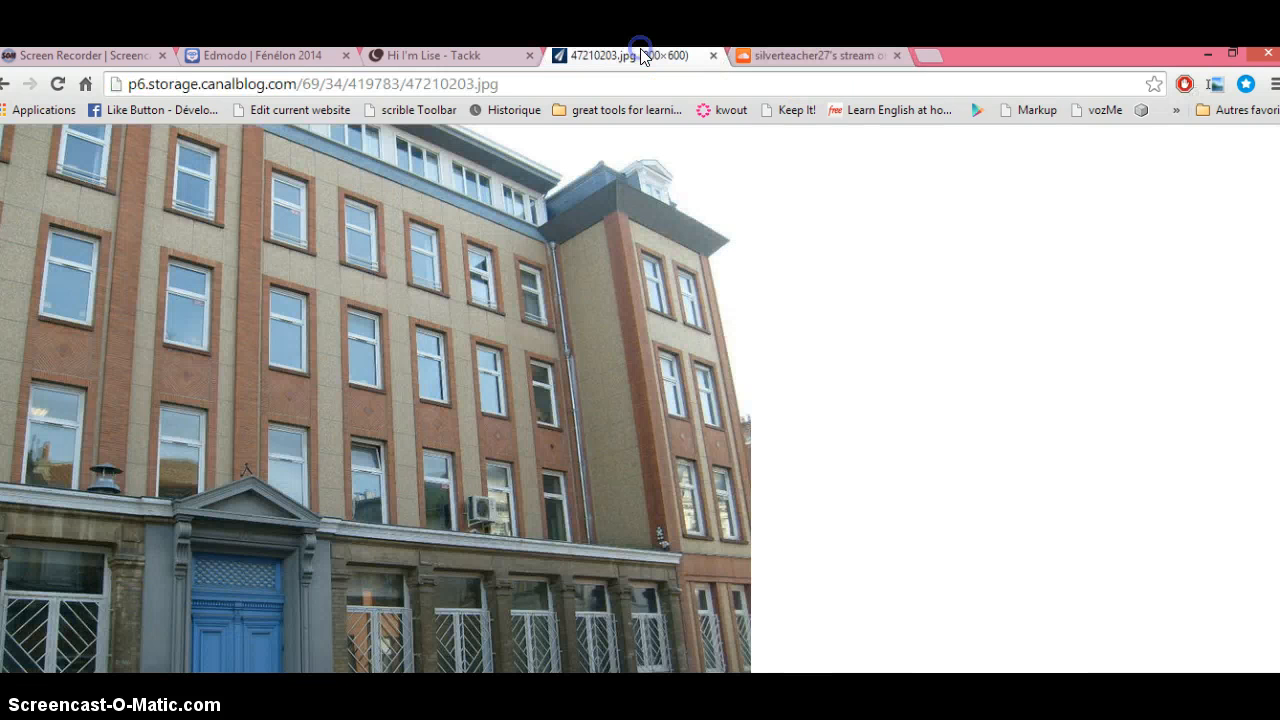
{"action": "left_click", "coordinate": [445, 56]}
{"action": "left_click", "coordinate": [456, 375]}
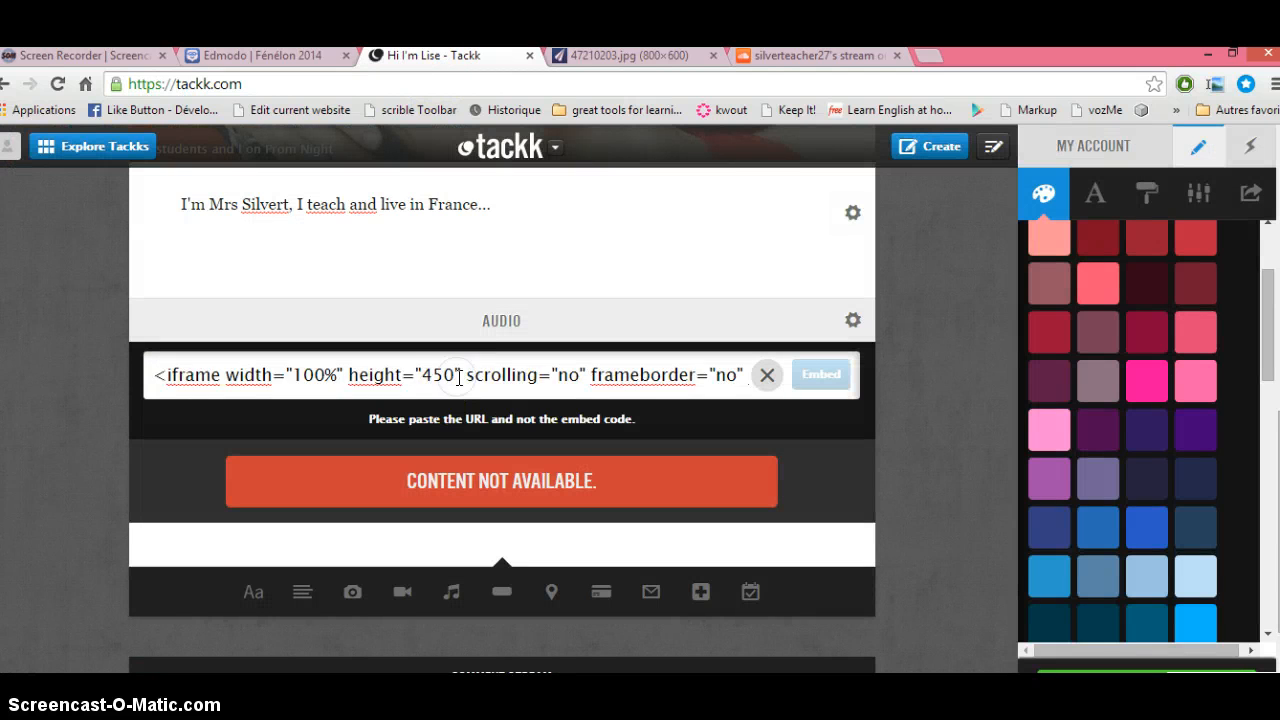
{"action": "key", "text": "ctrl+a"}
{"action": "type", "text": "https://soundcloud.com/silverteacher27/audio-recording-on-saturday"}
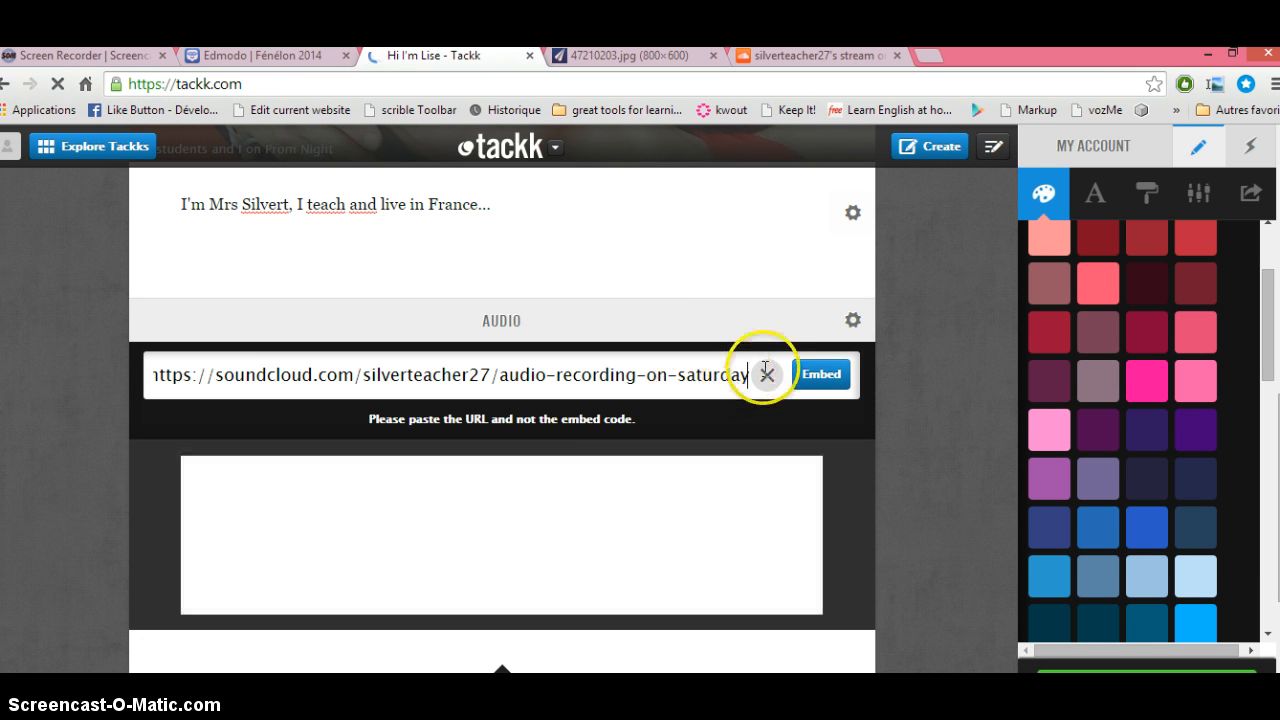
{"action": "mouse_move", "coordinate": [264, 527]}
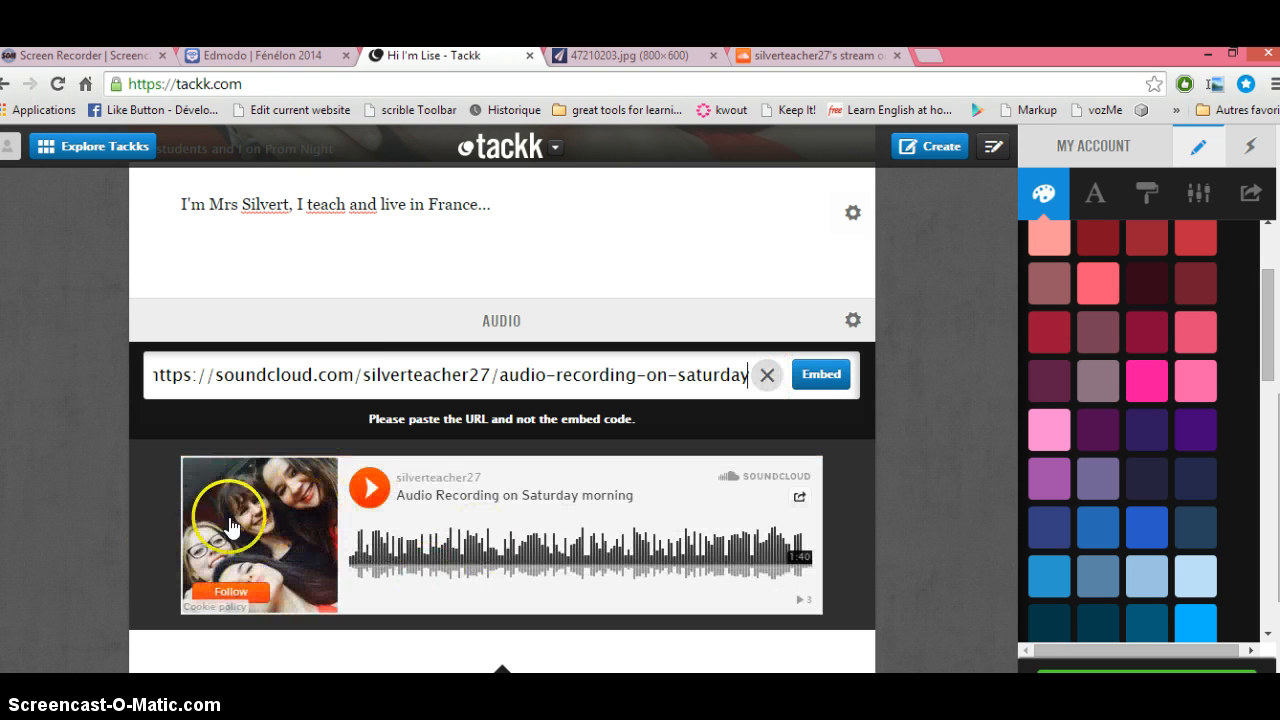
{"action": "left_click", "coordinate": [638, 55]}
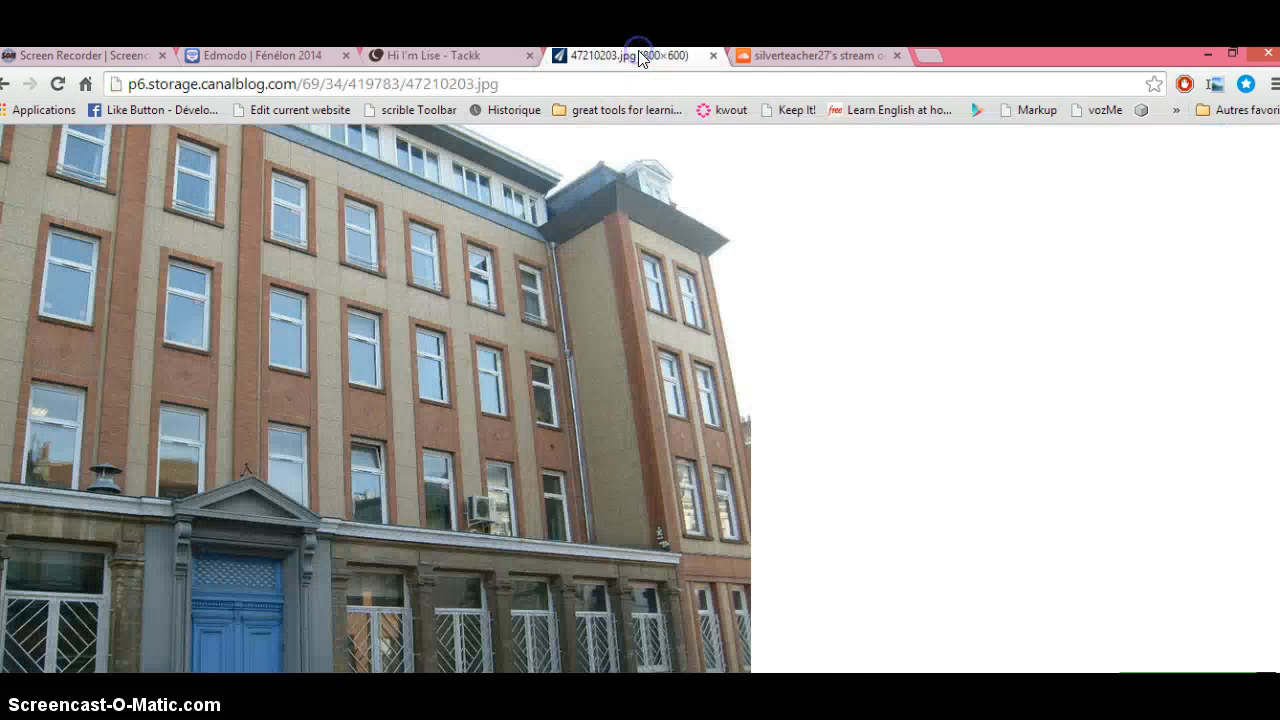
Step: Close the Share dialog and view the enlarged cover photo on the 'Audio Recording on Saturday morning' track page
{"action": "left_click", "coordinate": [796, 55]}
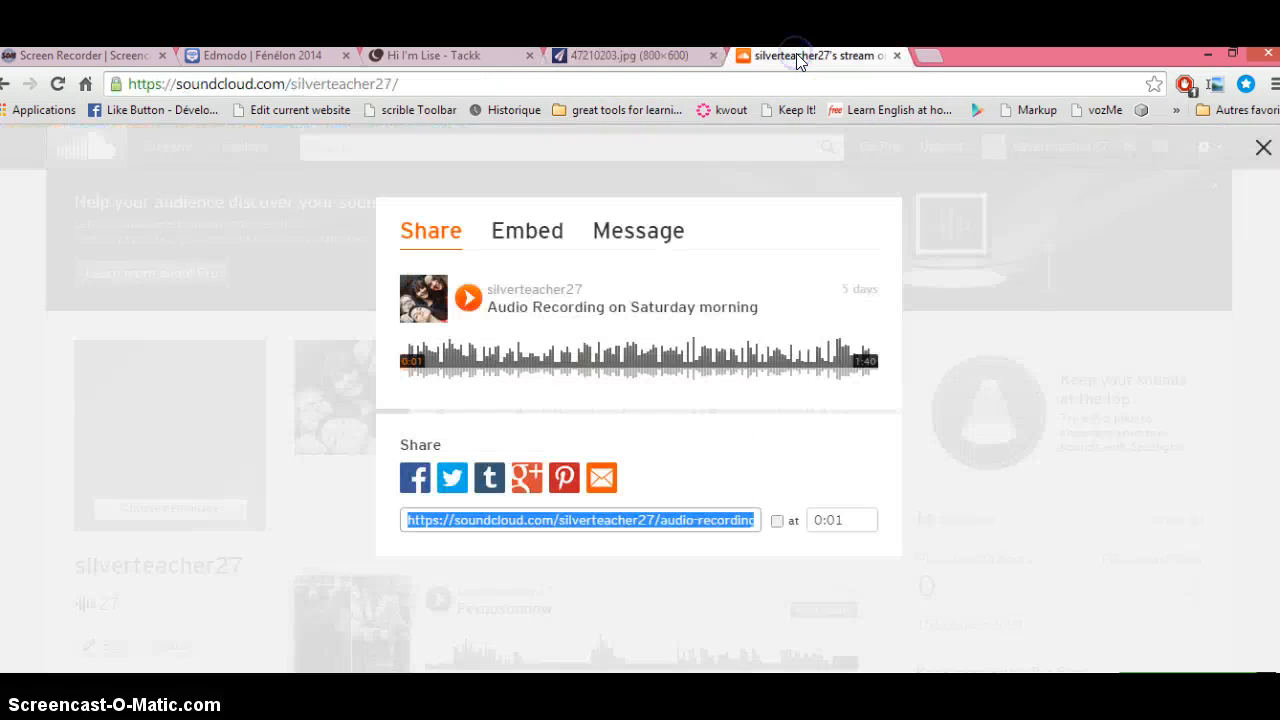
{"action": "left_click", "coordinate": [1089, 336]}
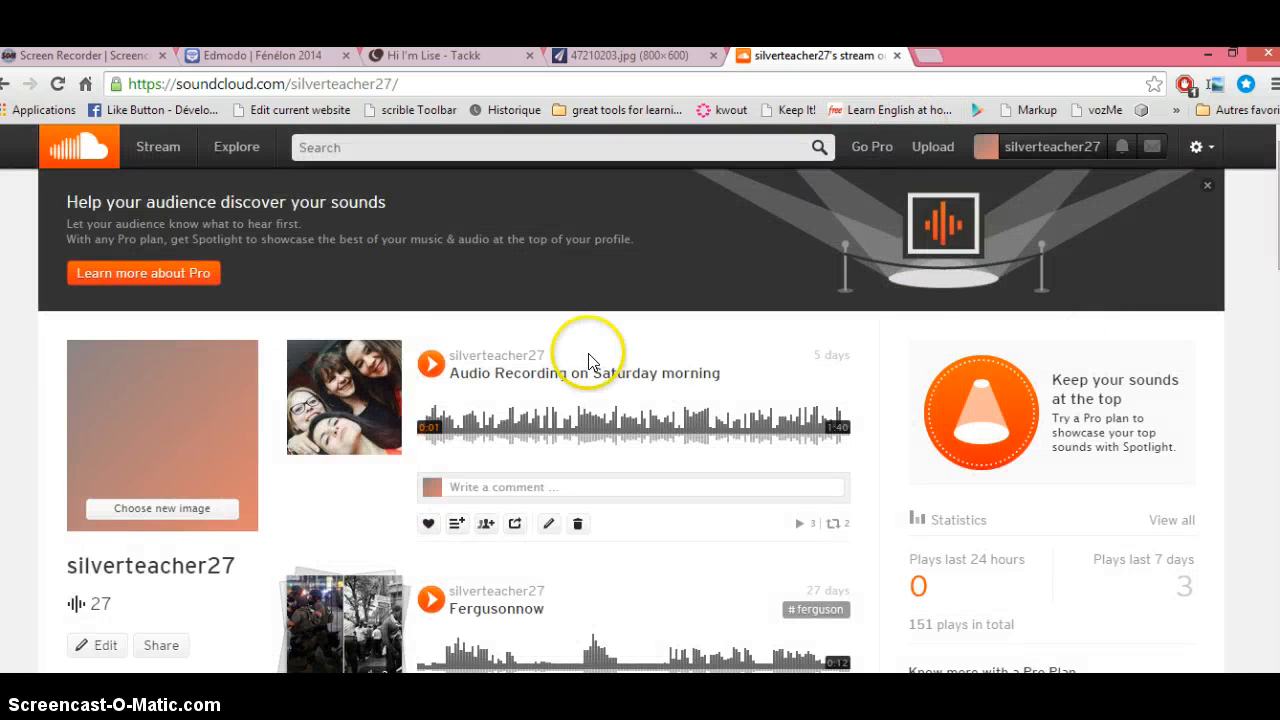
{"action": "left_click", "coordinate": [527, 373]}
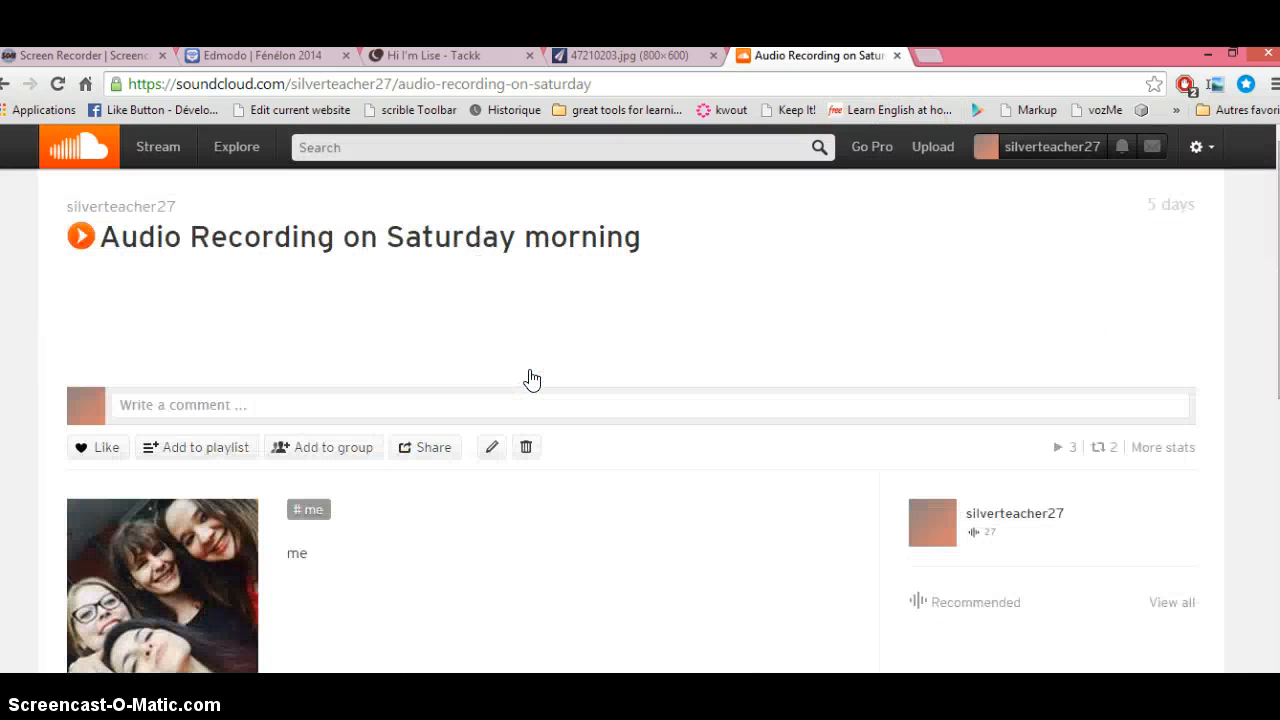
{"action": "left_click_drag", "start_coordinate": [1279, 264], "coordinate": [1279, 342]}
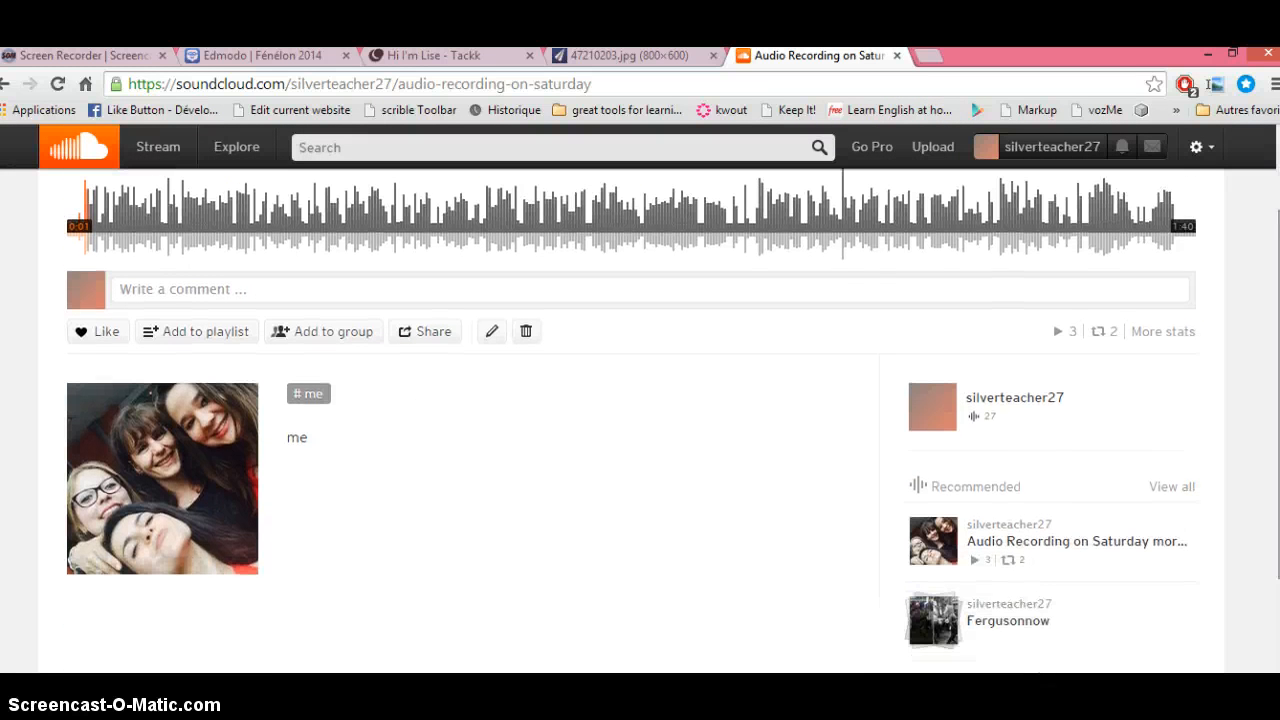
{"action": "mouse_move", "coordinate": [157, 480]}
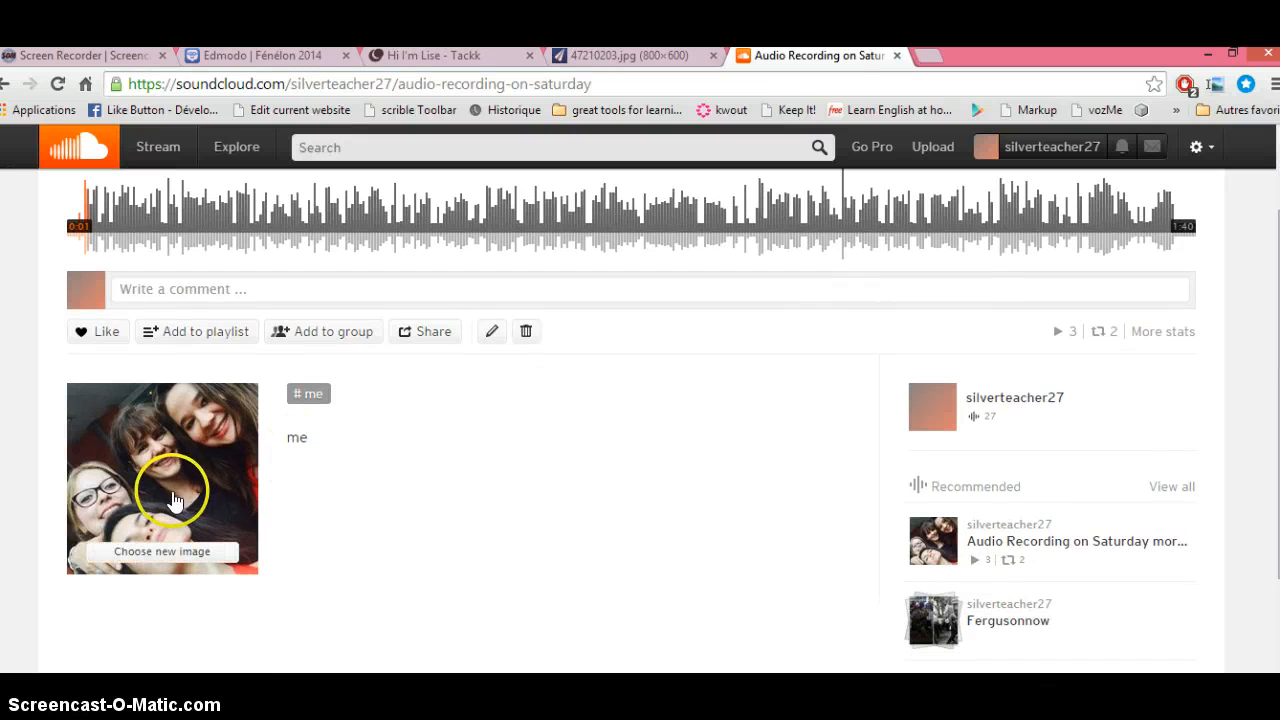
{"action": "left_click", "coordinate": [157, 558]}
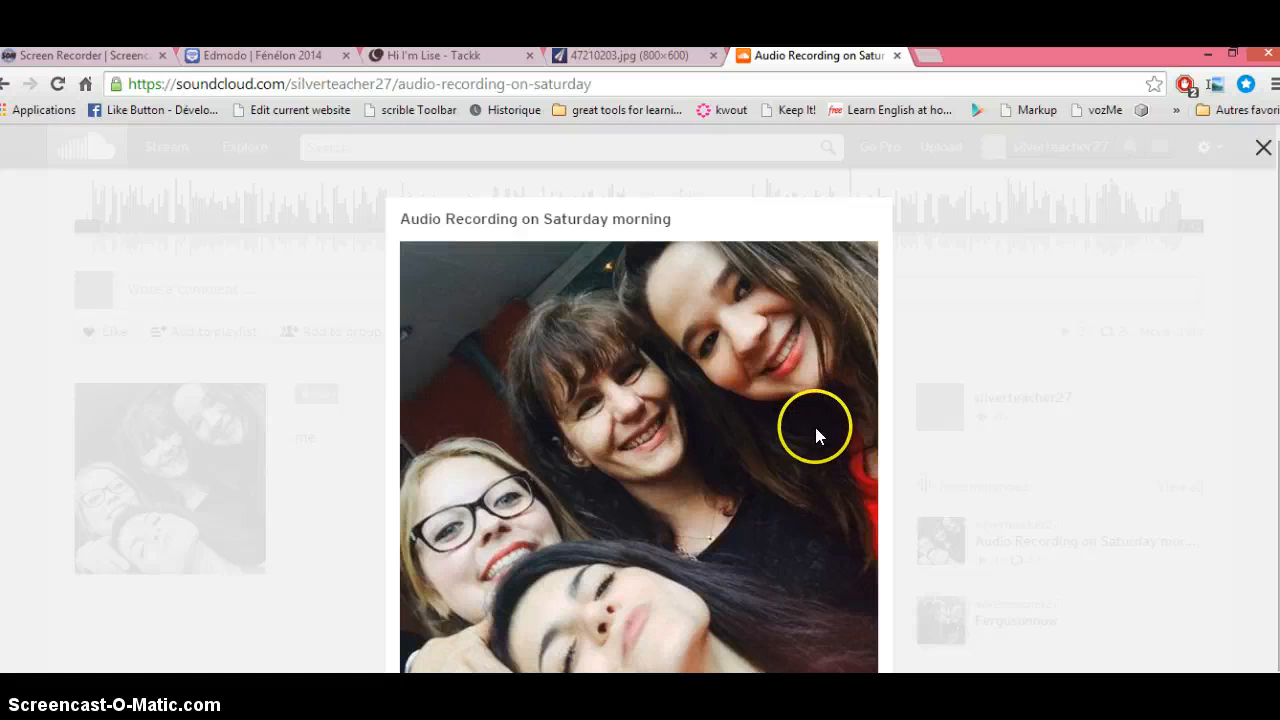
{"action": "scroll", "coordinate": [639, 404], "scroll_direction": "down", "scroll_amount": 1}
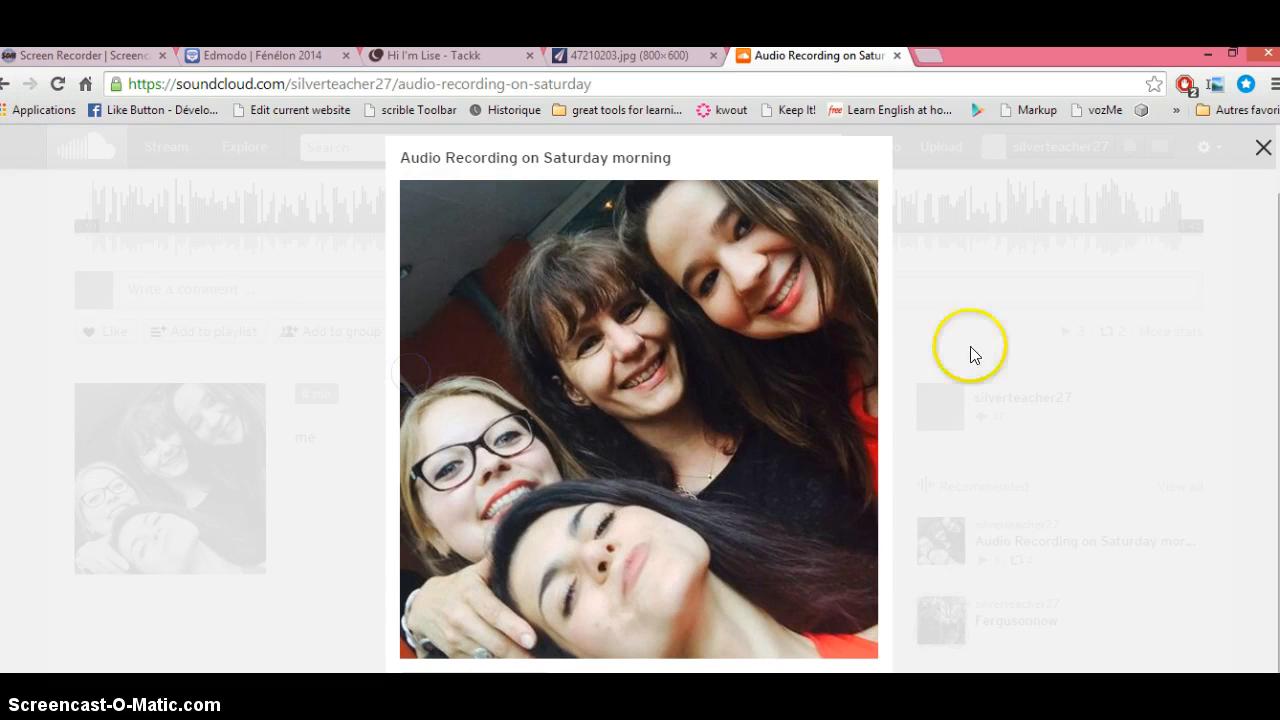
{"action": "left_click", "coordinate": [1263, 147]}
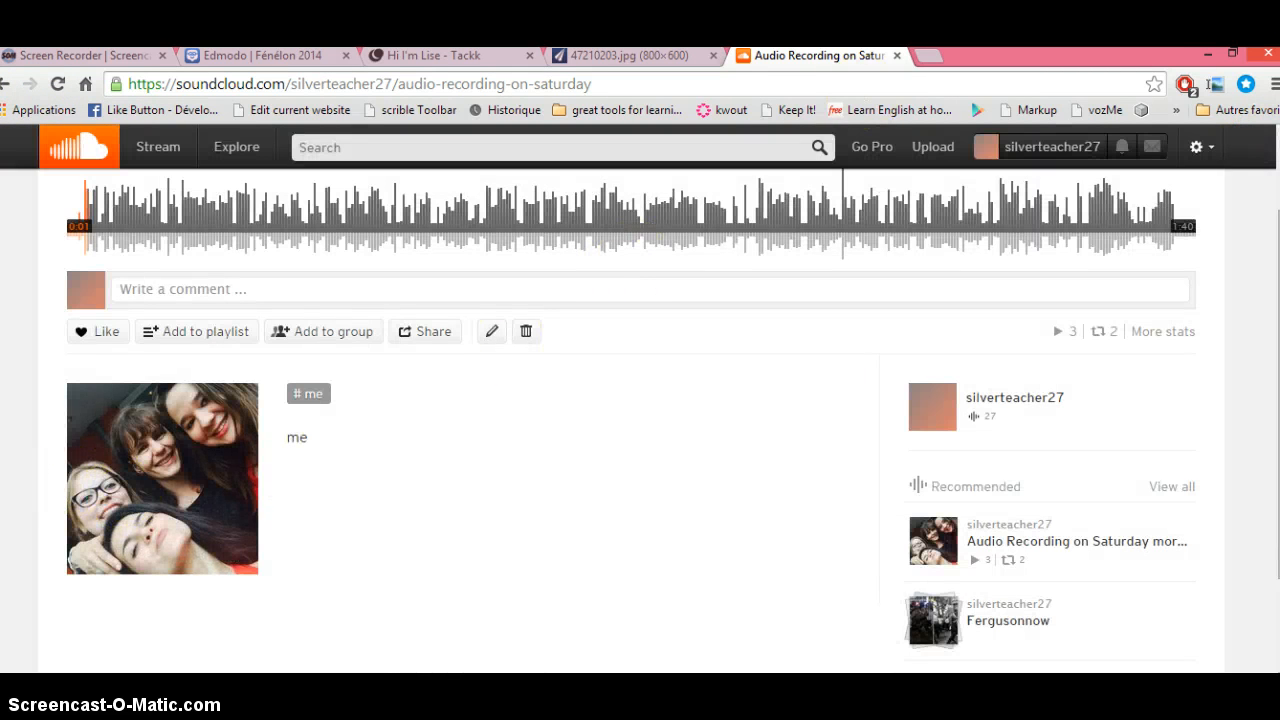
Step: Shrink and re-maximize the browser, then go to the SoundCloud Stream feed
{"action": "left_click", "coordinate": [1232, 53]}
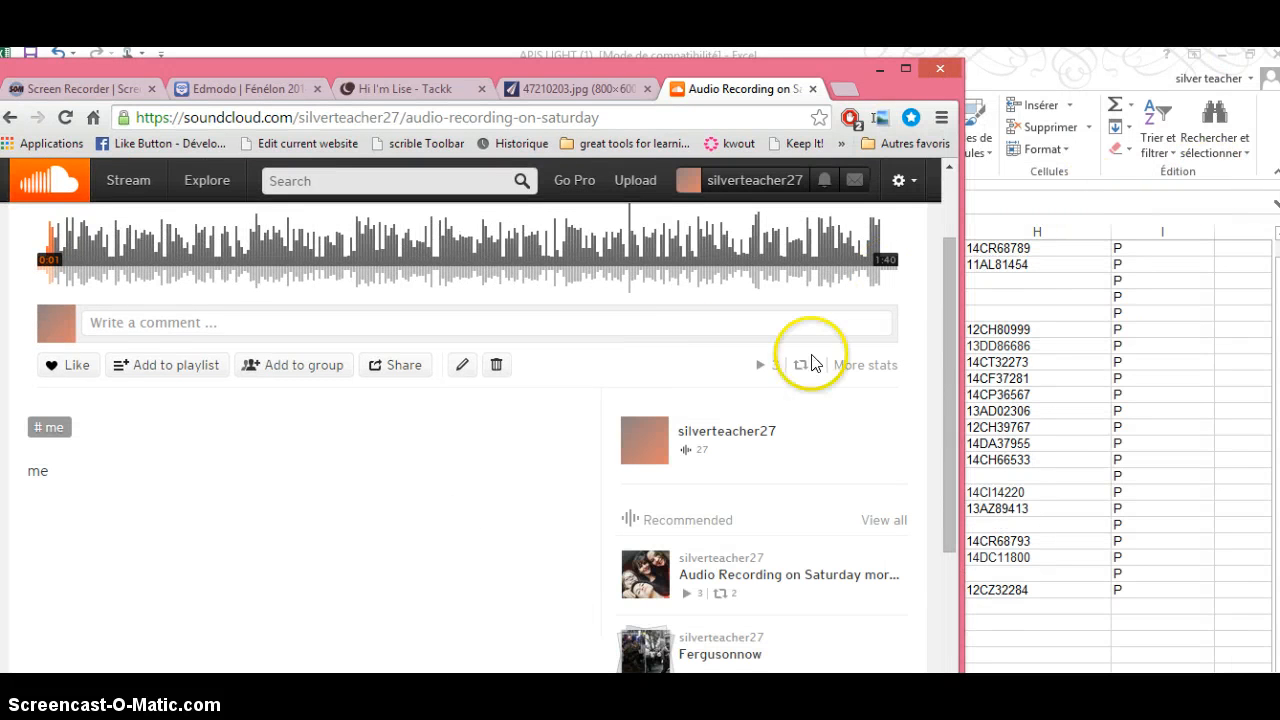
{"action": "left_click", "coordinate": [903, 70]}
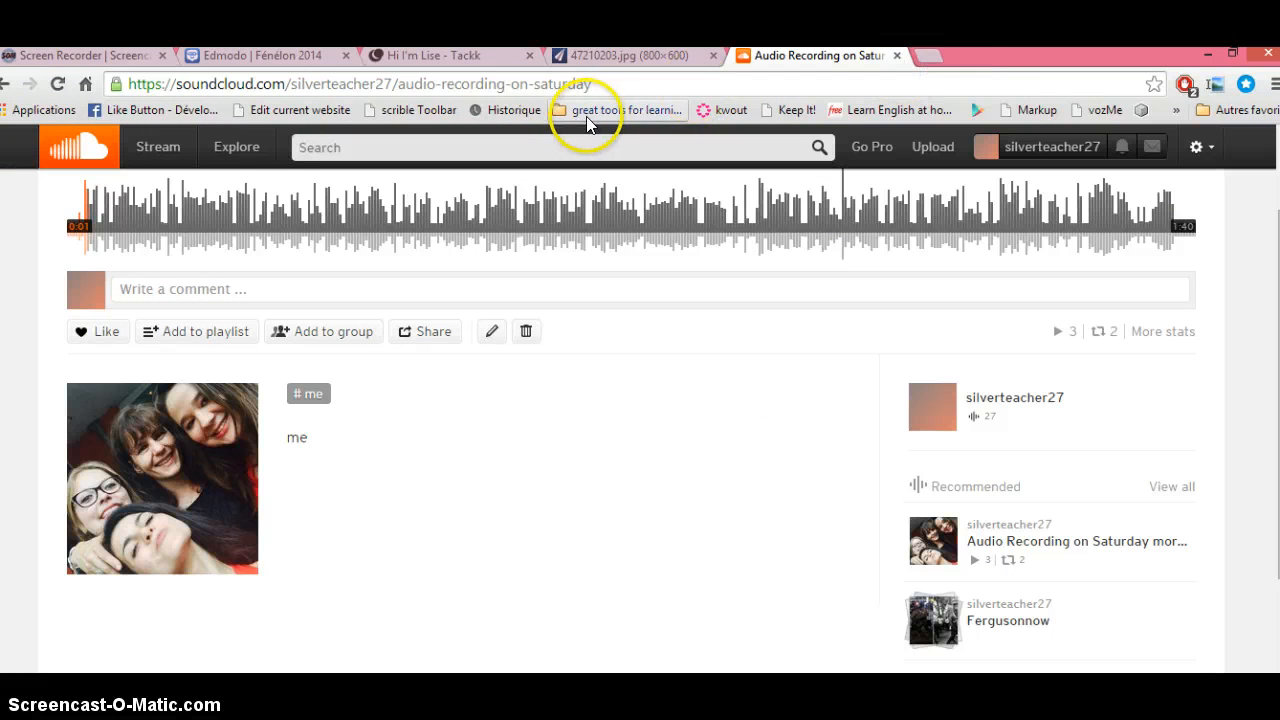
{"action": "left_click", "coordinate": [104, 145]}
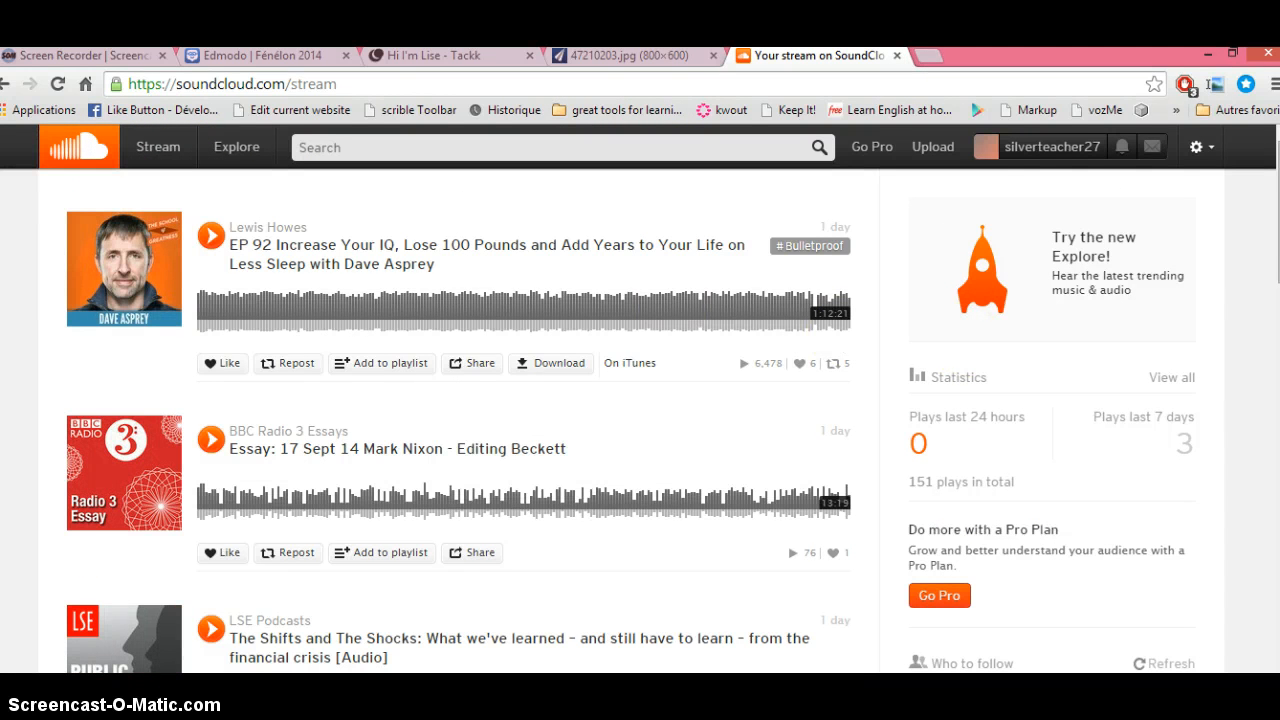
Step: From the SoundCloud profile, open the upload page and the classic uploader in a new tab
{"action": "left_click", "coordinate": [1035, 150]}
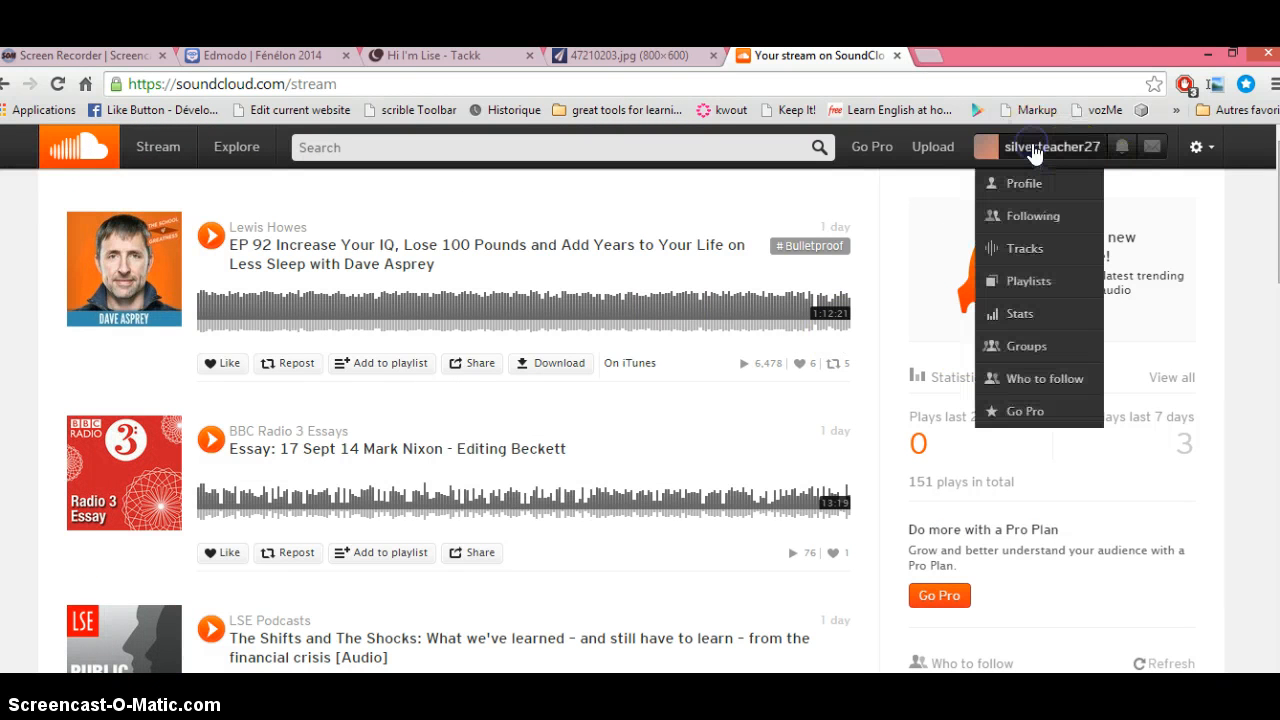
{"action": "left_click", "coordinate": [1022, 182]}
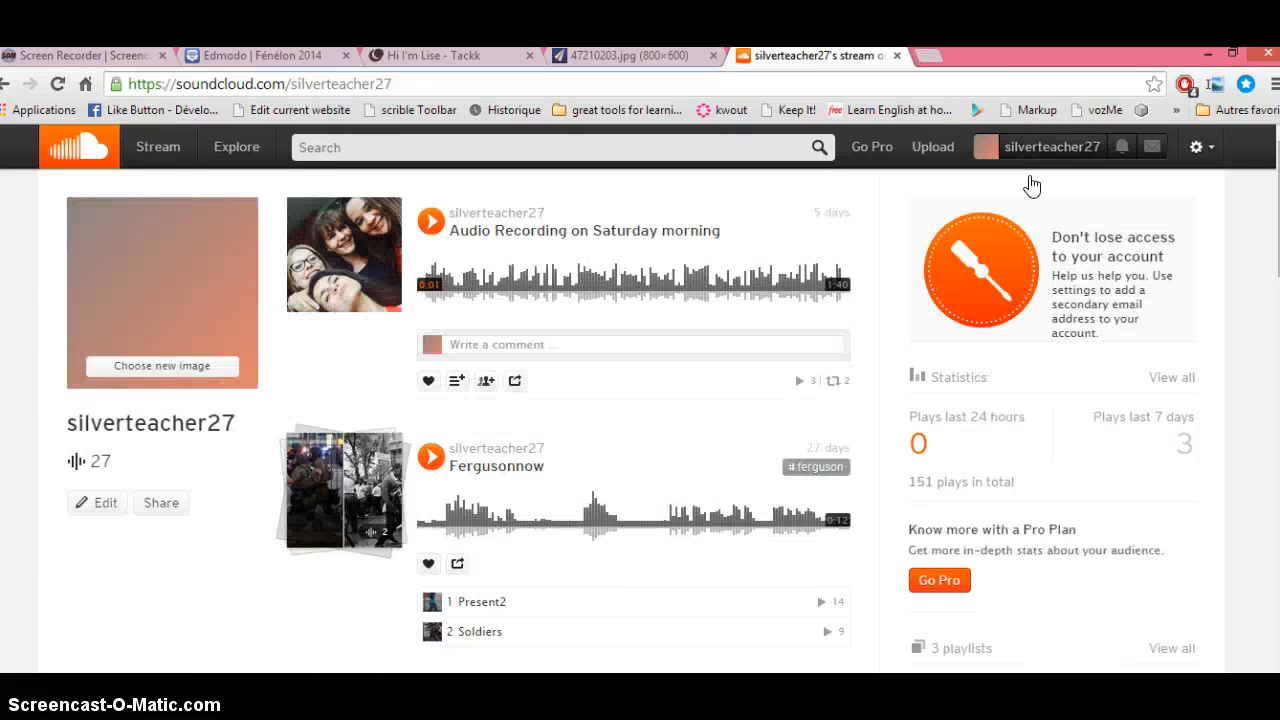
{"action": "left_click", "coordinate": [930, 157]}
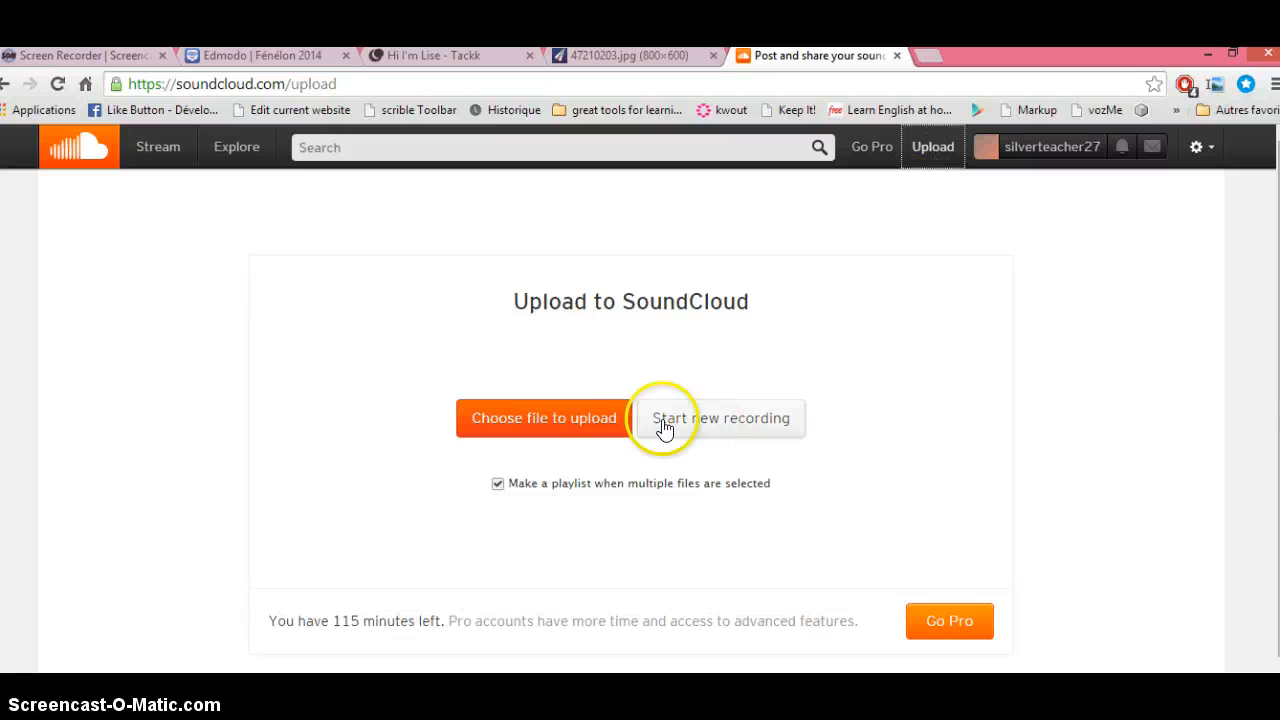
{"action": "left_click", "coordinate": [571, 435]}
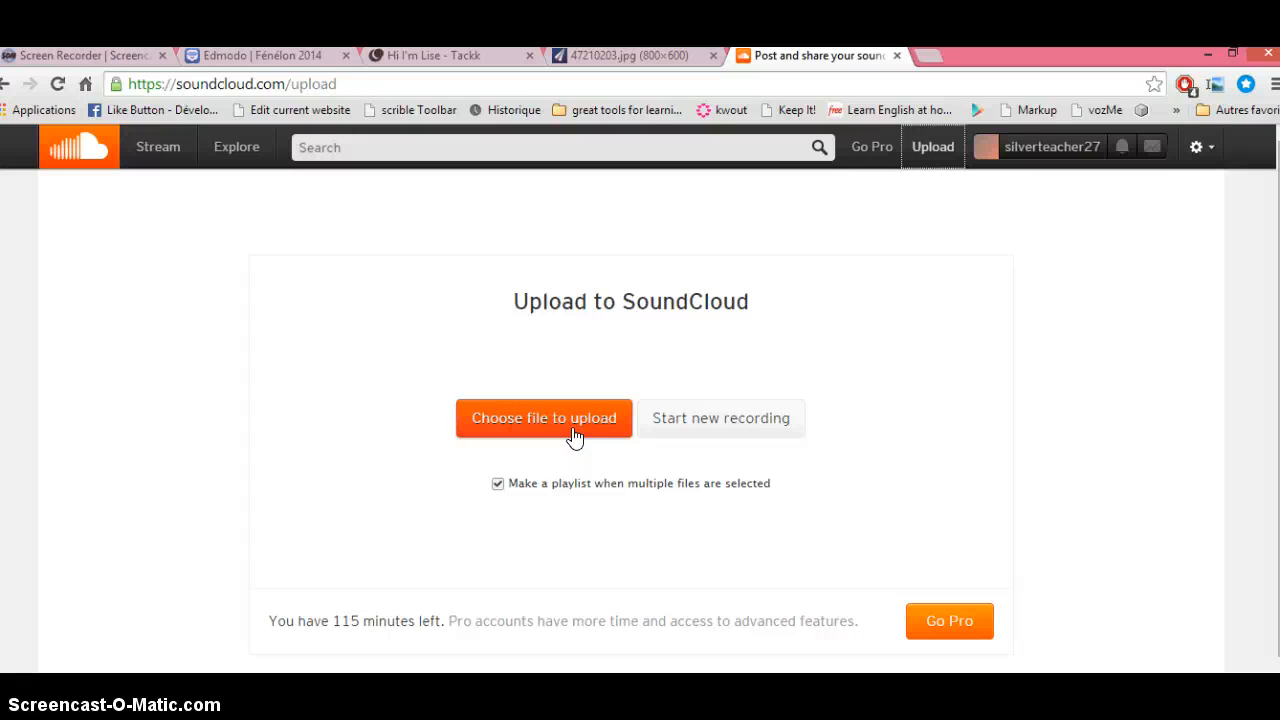
{"action": "left_click", "coordinate": [689, 419]}
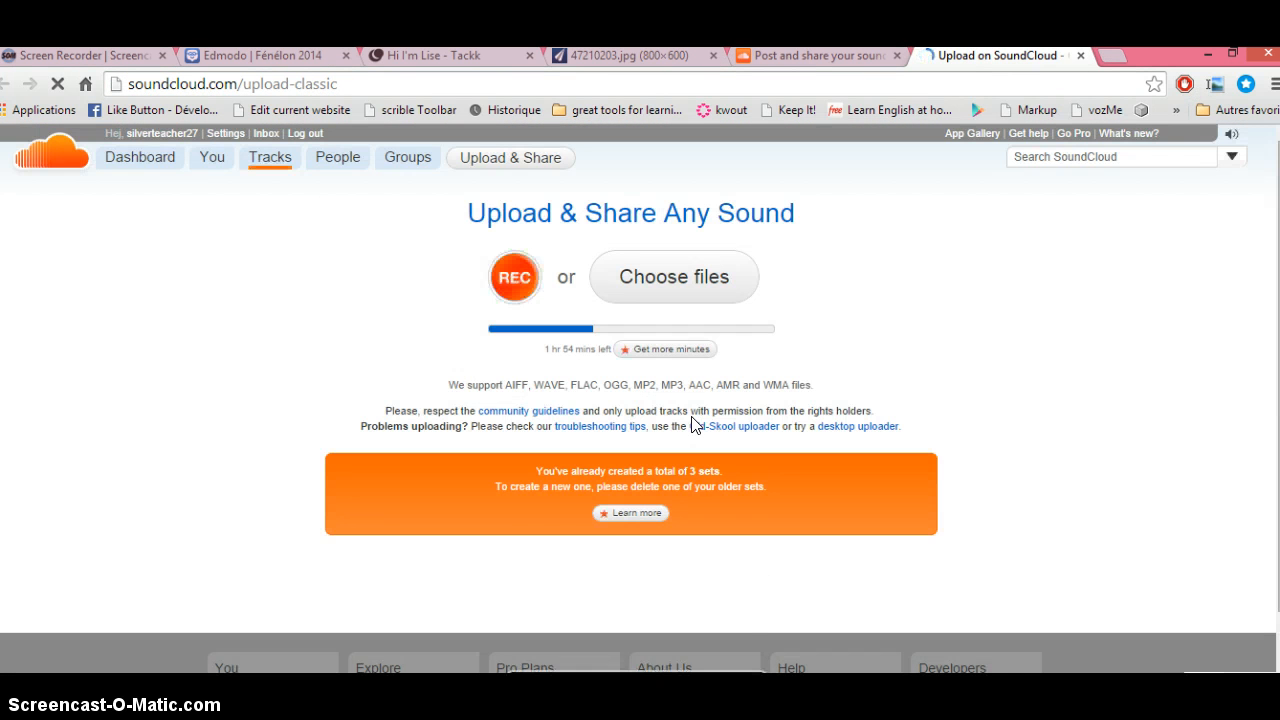
Step: Try REC on the classic upload page, then return to the Hi I'm Lise Tackk
{"action": "left_click", "coordinate": [515, 276]}
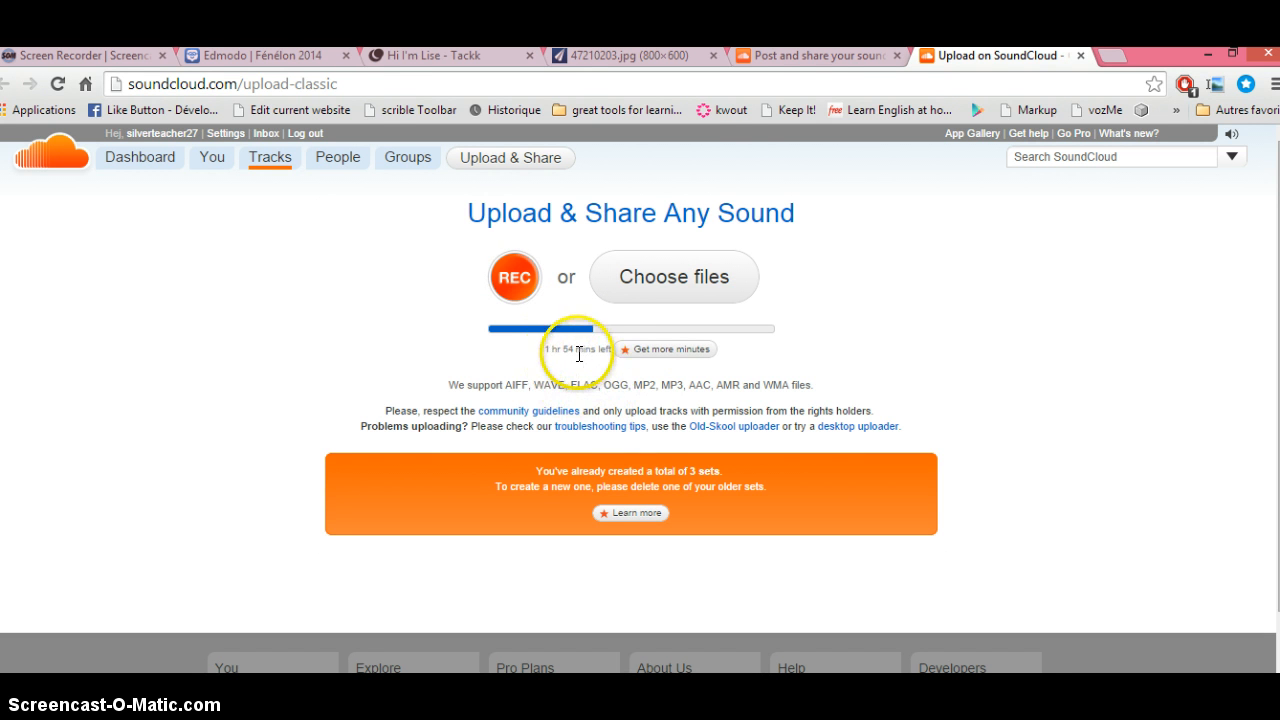
{"action": "left_click", "coordinate": [812, 55]}
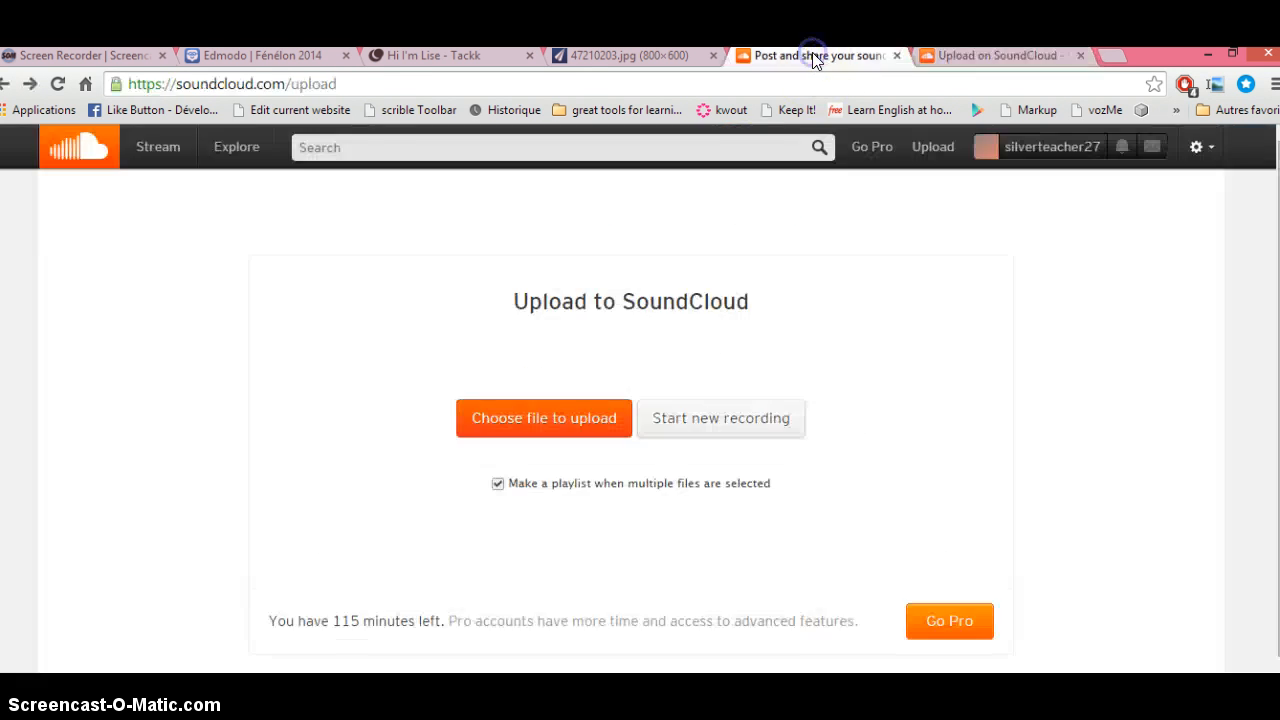
{"action": "left_click", "coordinate": [445, 57]}
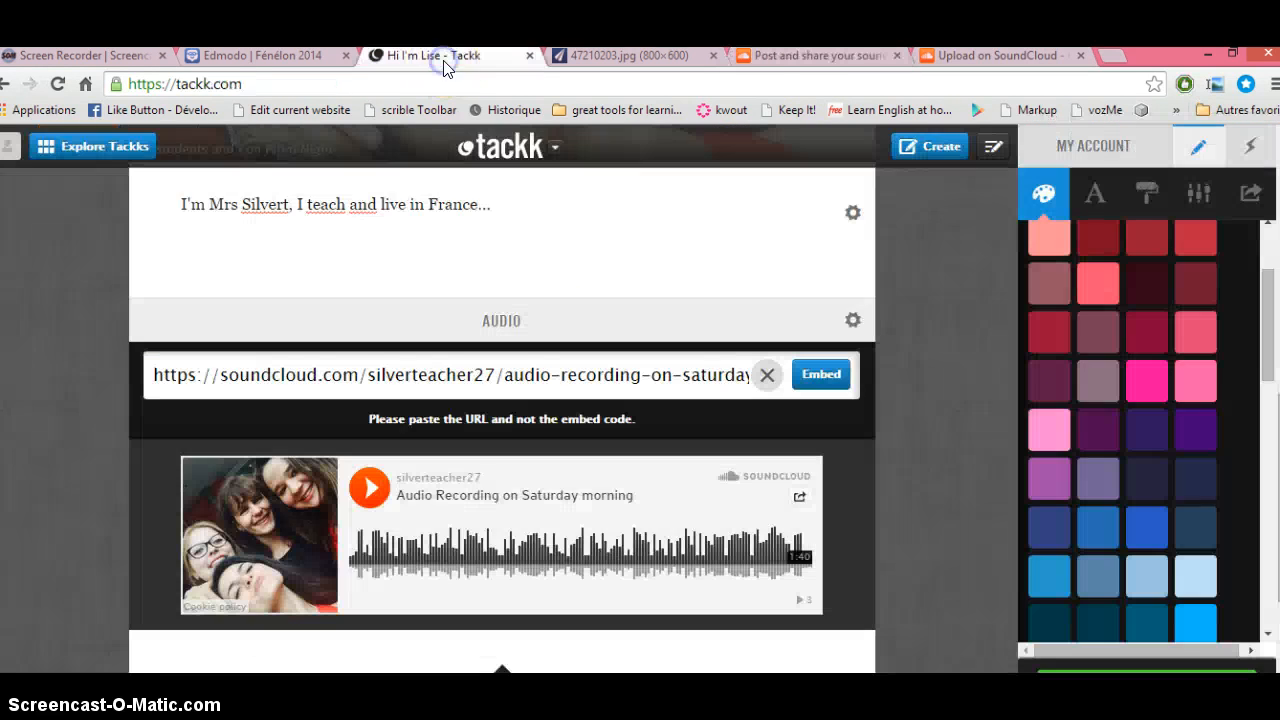
Step: On the Edmodo group page, open the Nightline Audioboo recording and play then pause it
{"action": "left_click", "coordinate": [248, 58]}
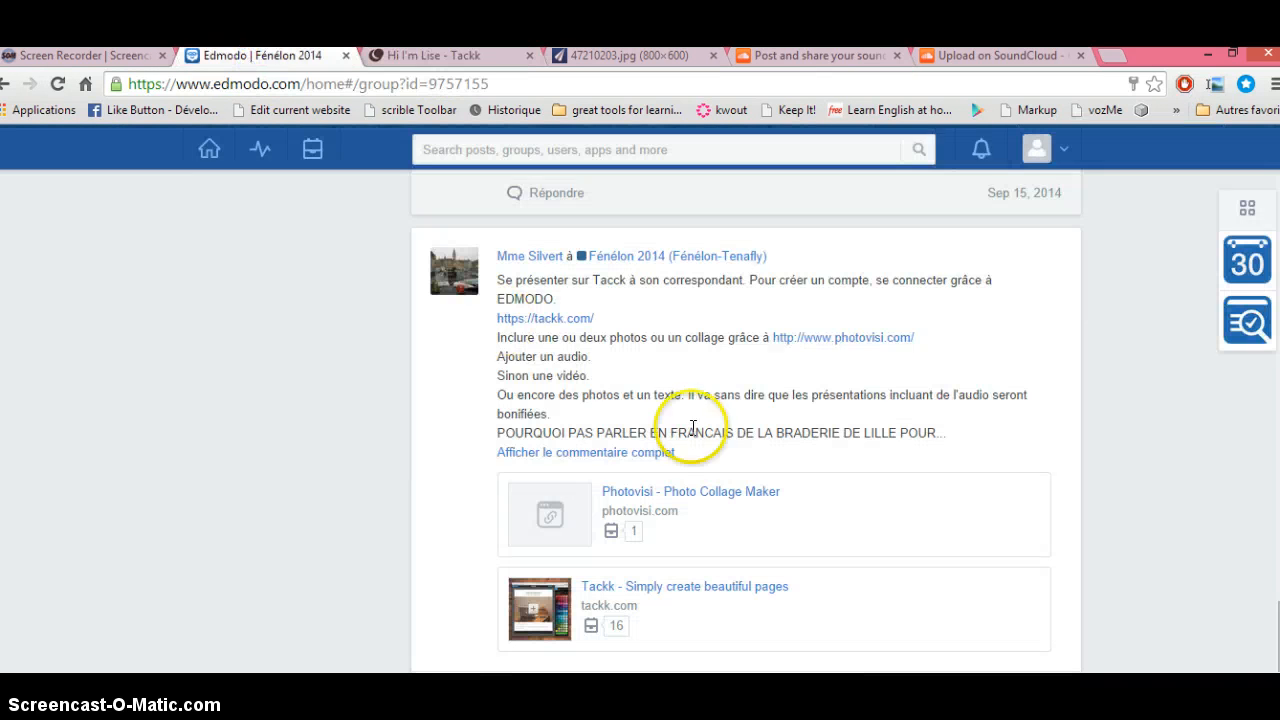
{"action": "scroll", "coordinate": [746, 420], "scroll_direction": "up", "scroll_amount": 8}
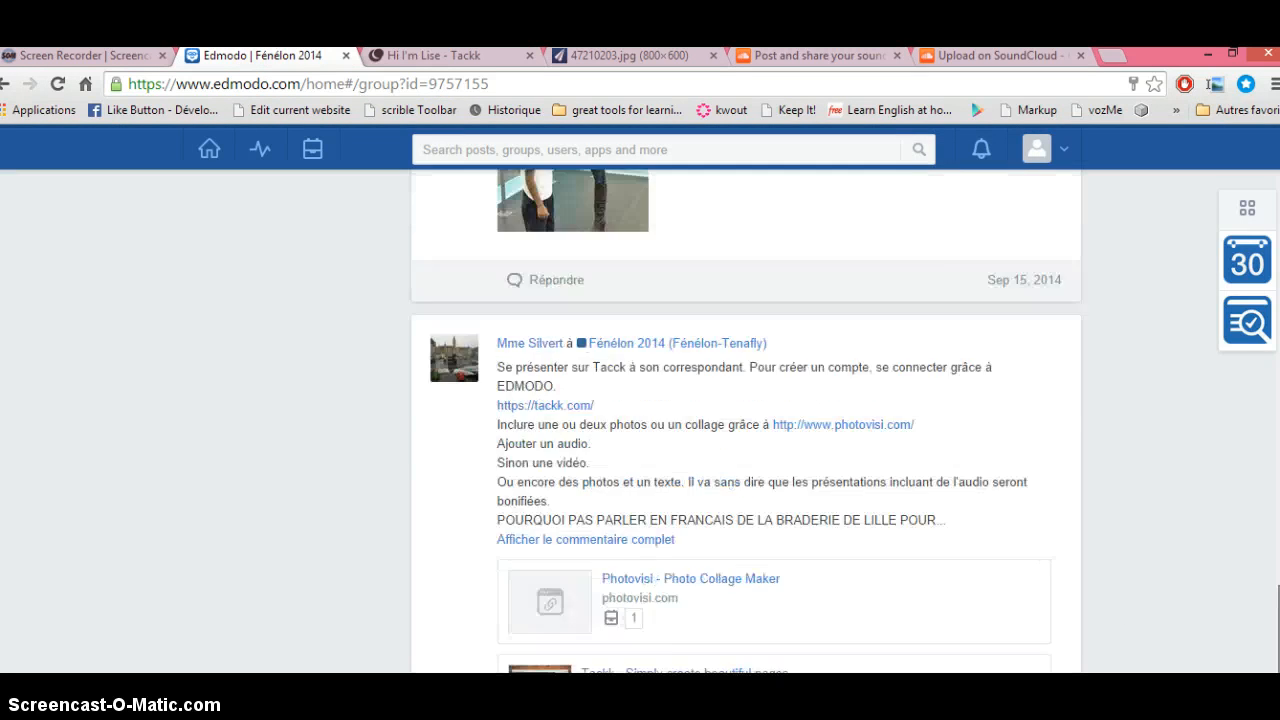
{"action": "scroll", "coordinate": [1060, 440], "scroll_direction": "up", "scroll_amount": 1}
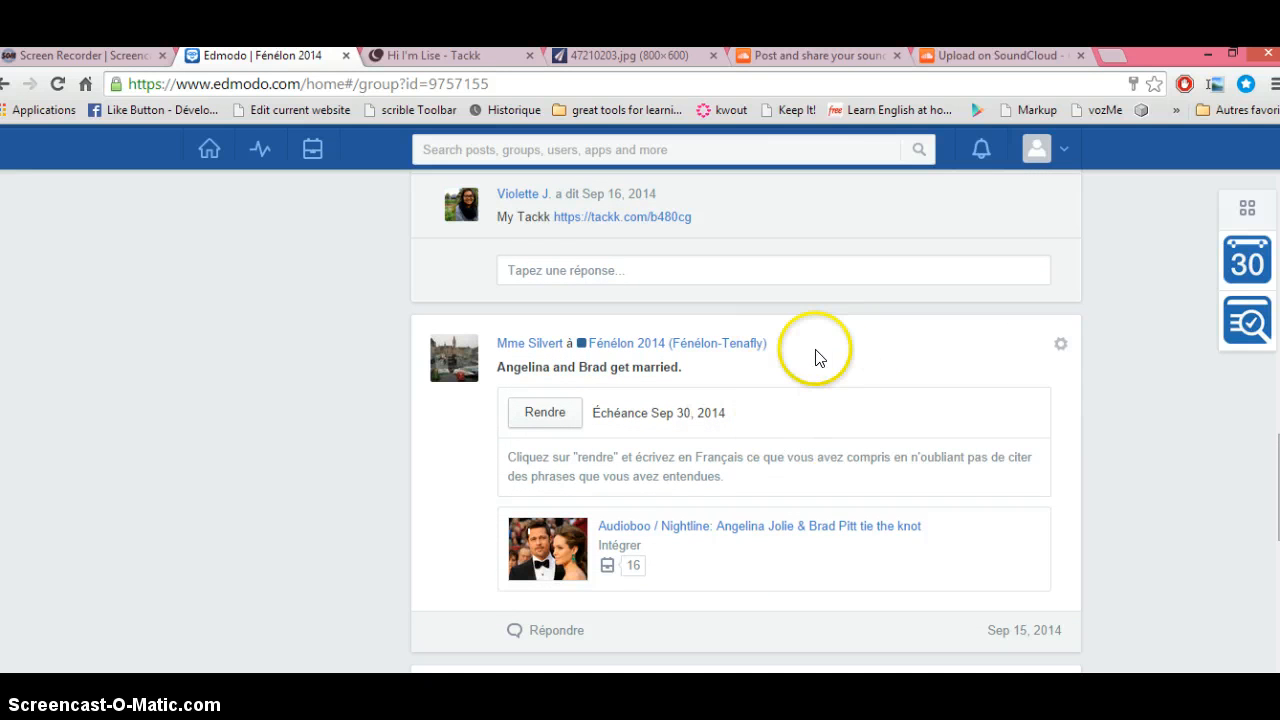
{"action": "left_click", "coordinate": [673, 528]}
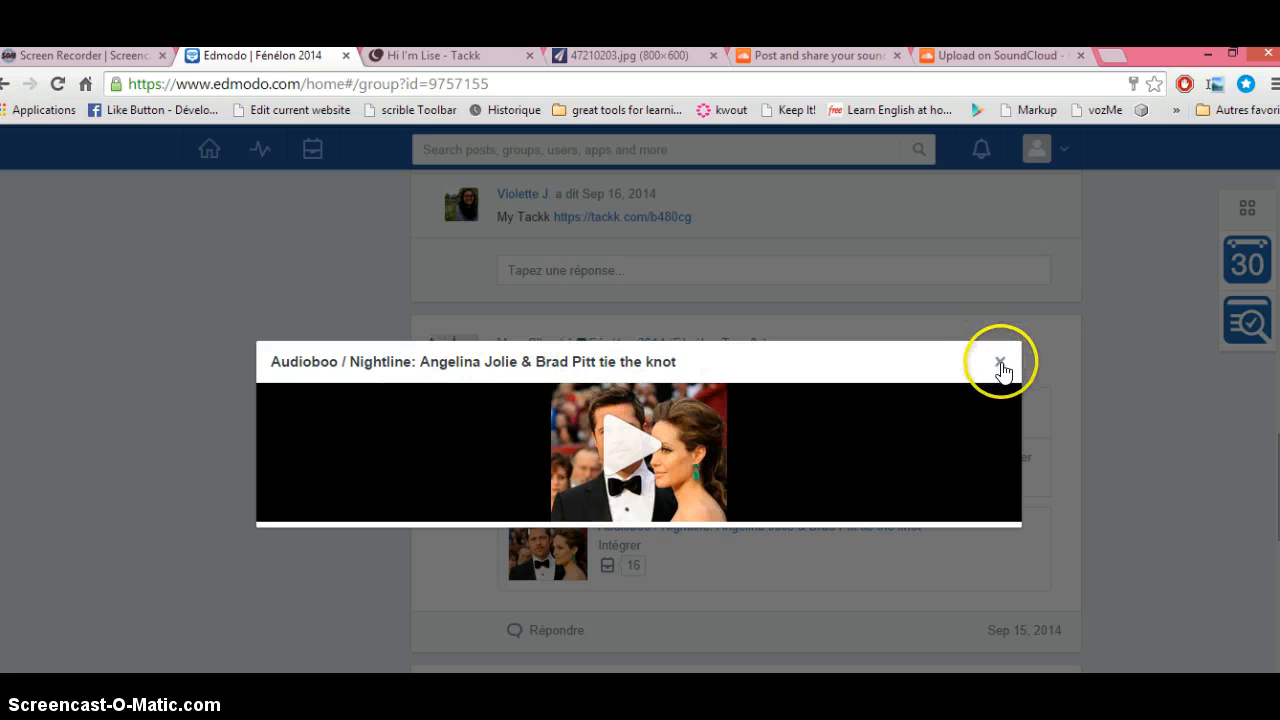
{"action": "left_click", "coordinate": [653, 445]}
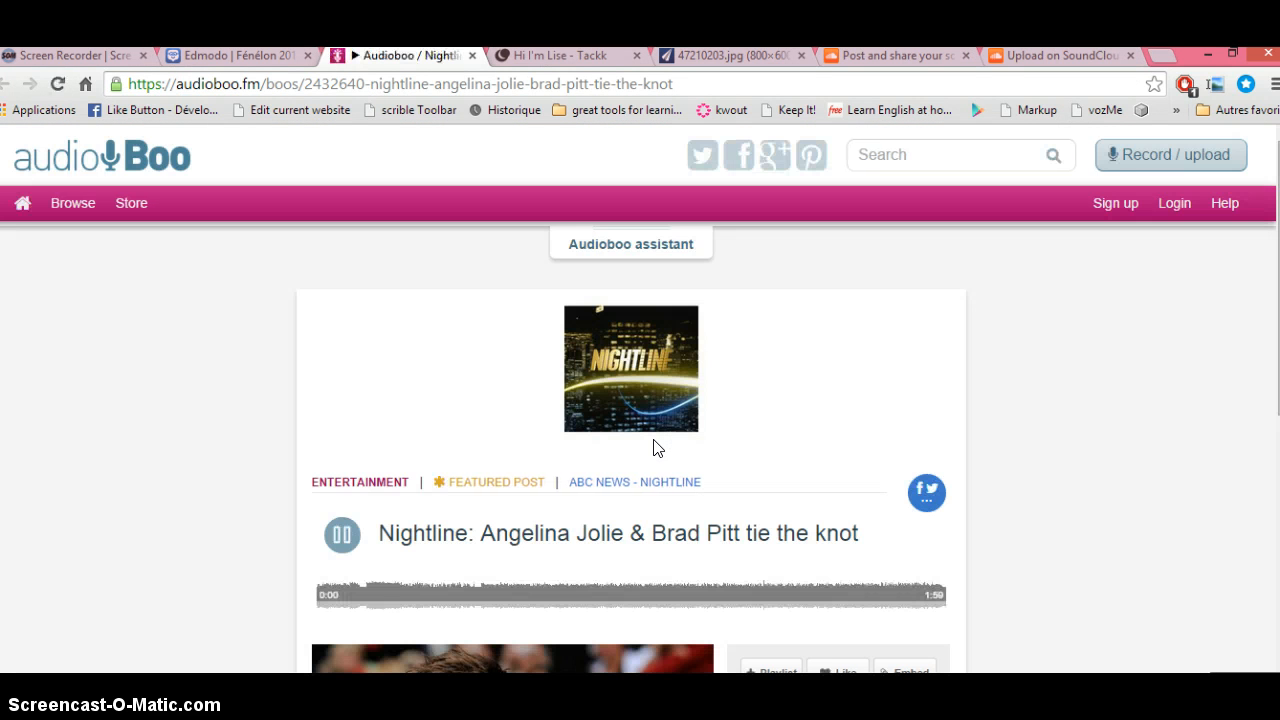
{"action": "left_click", "coordinate": [340, 545]}
Step: Close the Audioboo popup and open the 'Angelina and Brad get married' assignment
{"action": "left_click", "coordinate": [248, 58]}
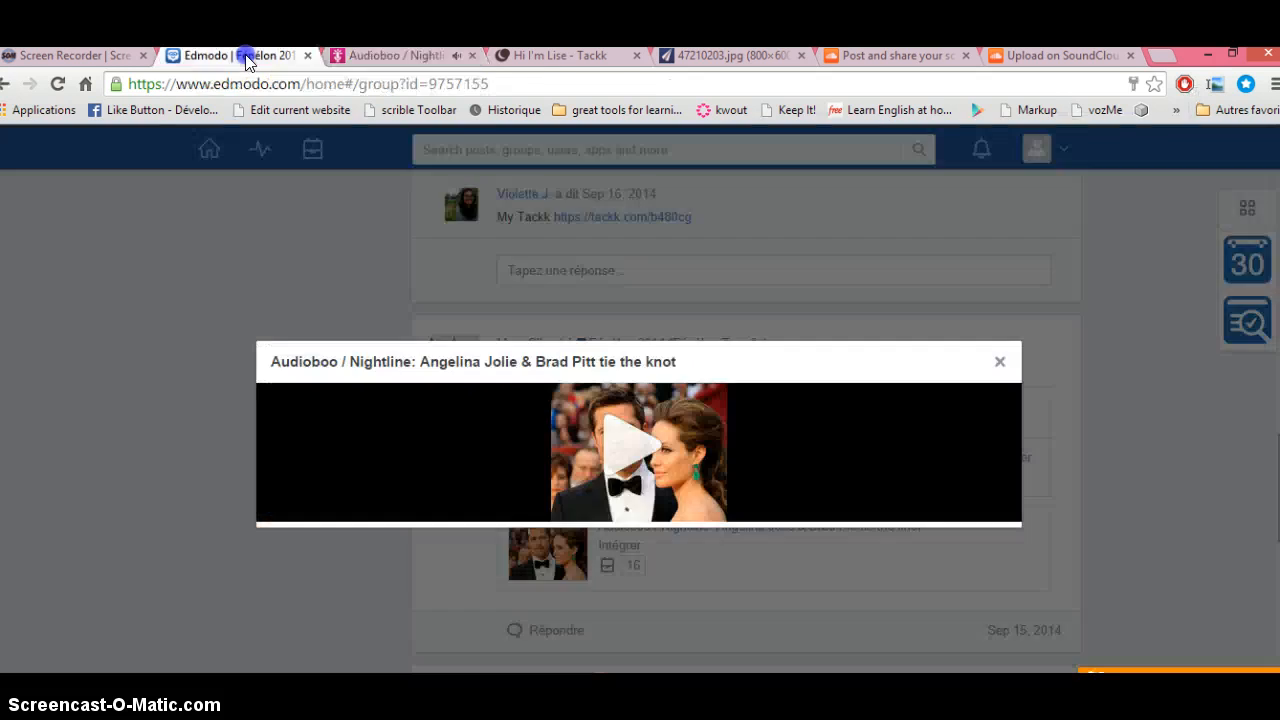
{"action": "left_click", "coordinate": [999, 362]}
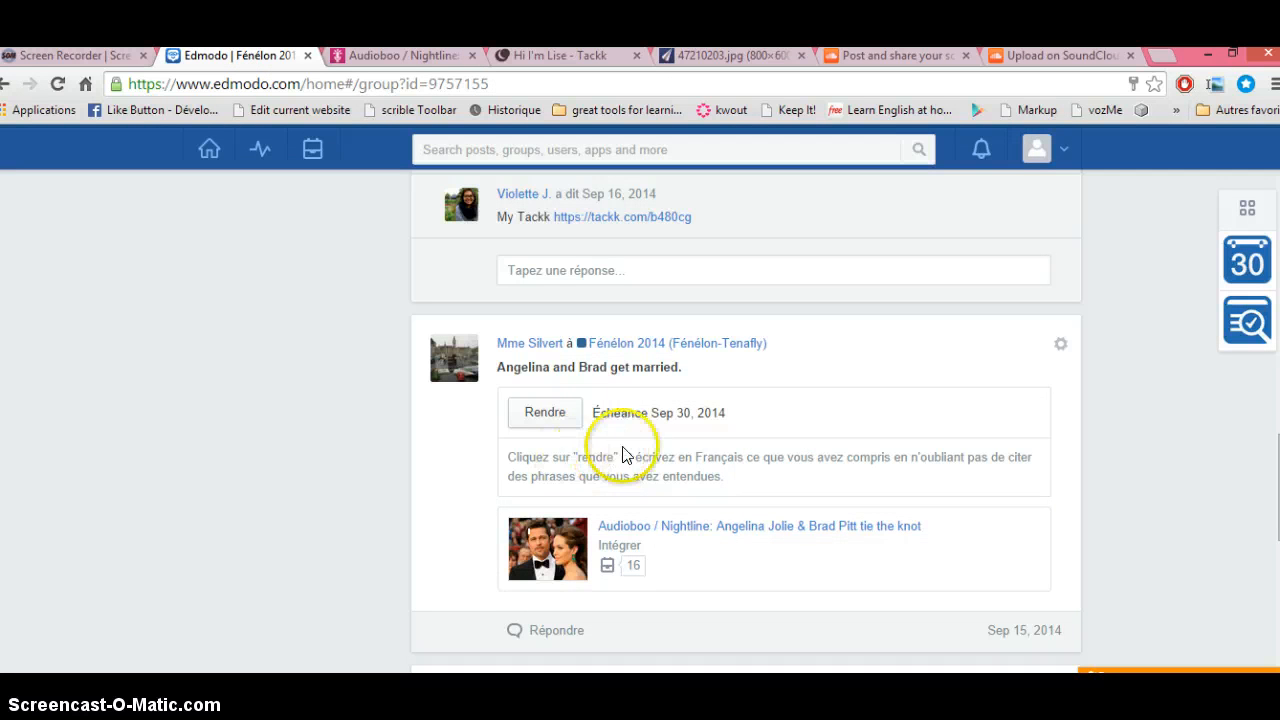
{"action": "left_click", "coordinate": [545, 418]}
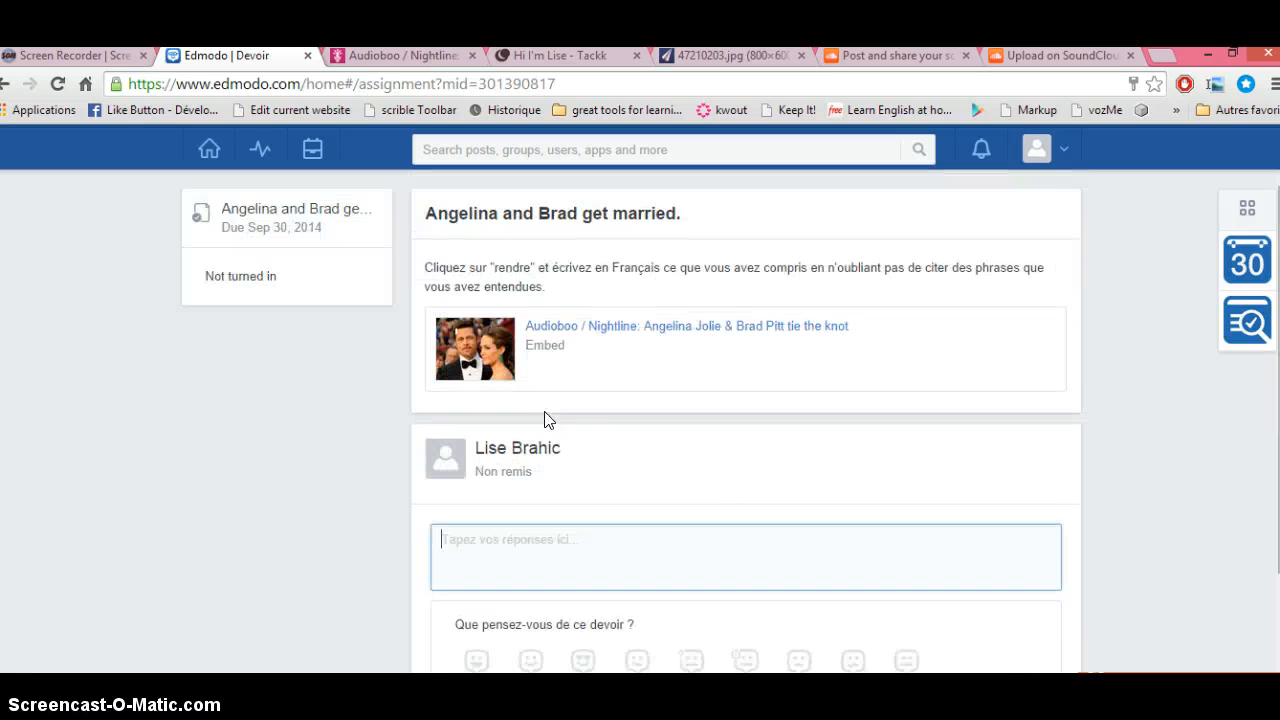
{"action": "left_click_drag", "start_coordinate": [1279, 335], "coordinate": [1279, 414]}
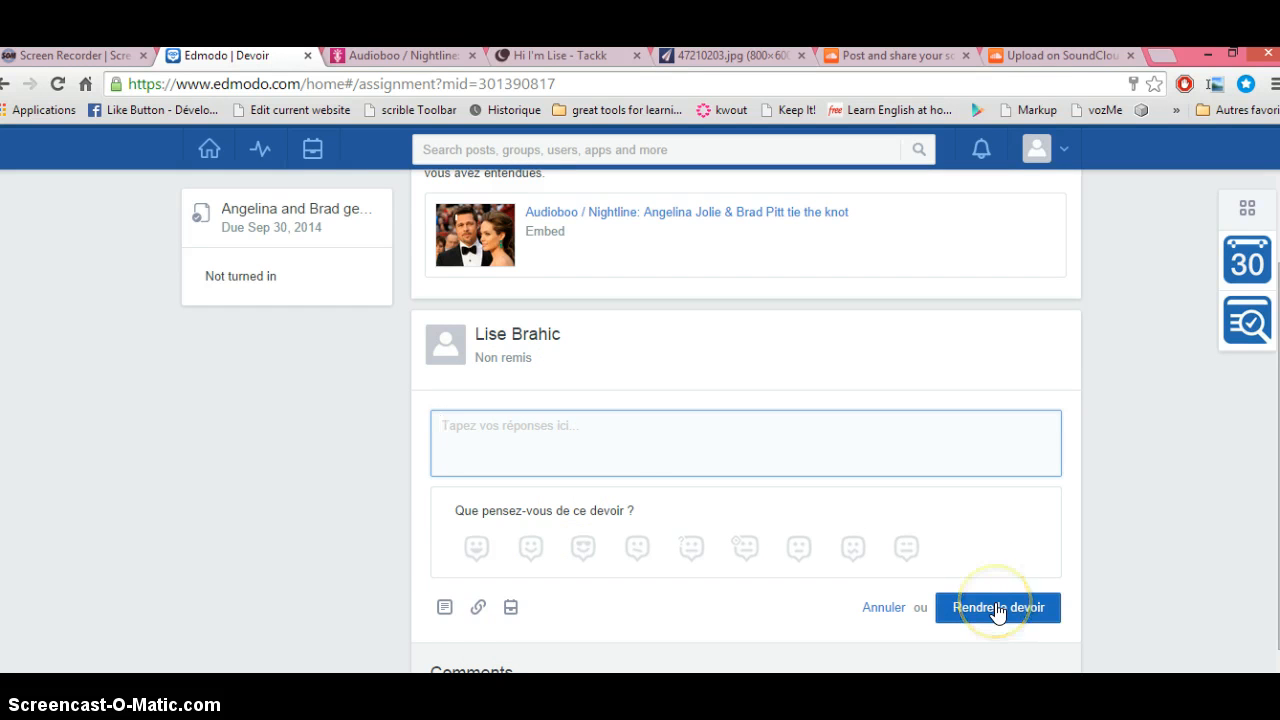
{"action": "left_click", "coordinate": [8, 84]}
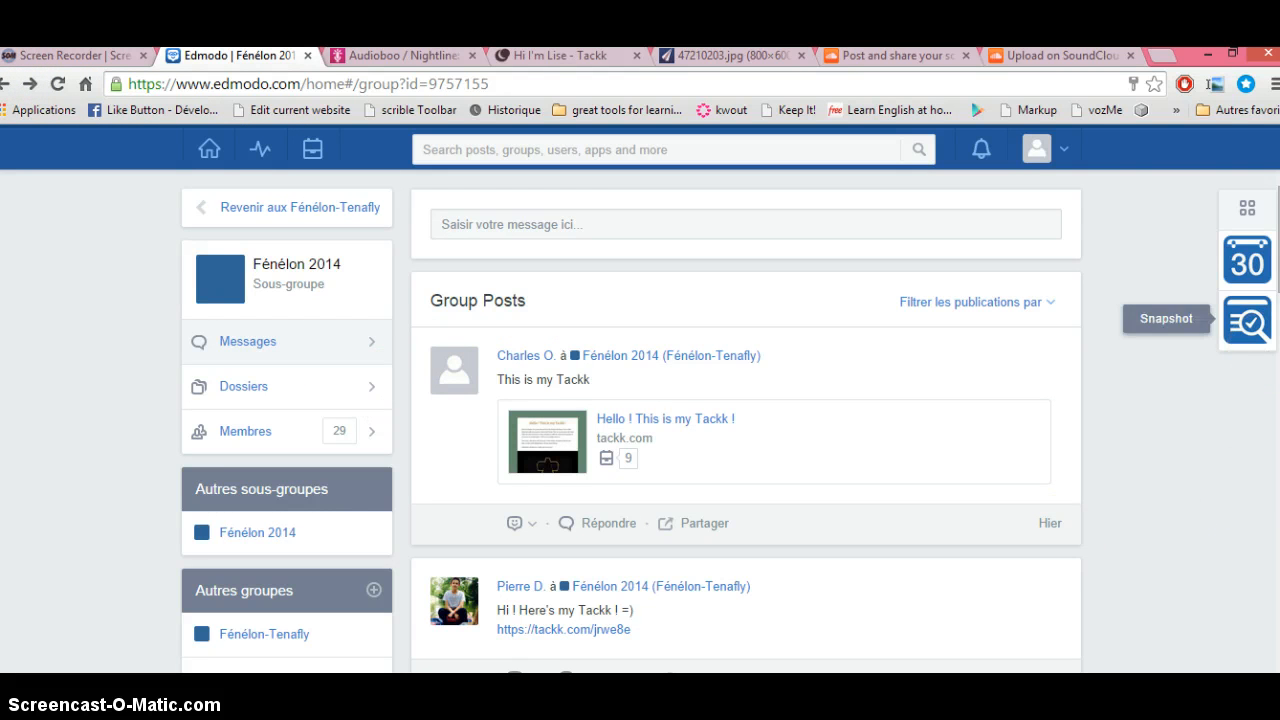
{"action": "scroll", "coordinate": [745, 420], "scroll_direction": "down", "scroll_amount": 2}
{"action": "scroll", "coordinate": [745, 420], "scroll_direction": "down", "scroll_amount": 4}
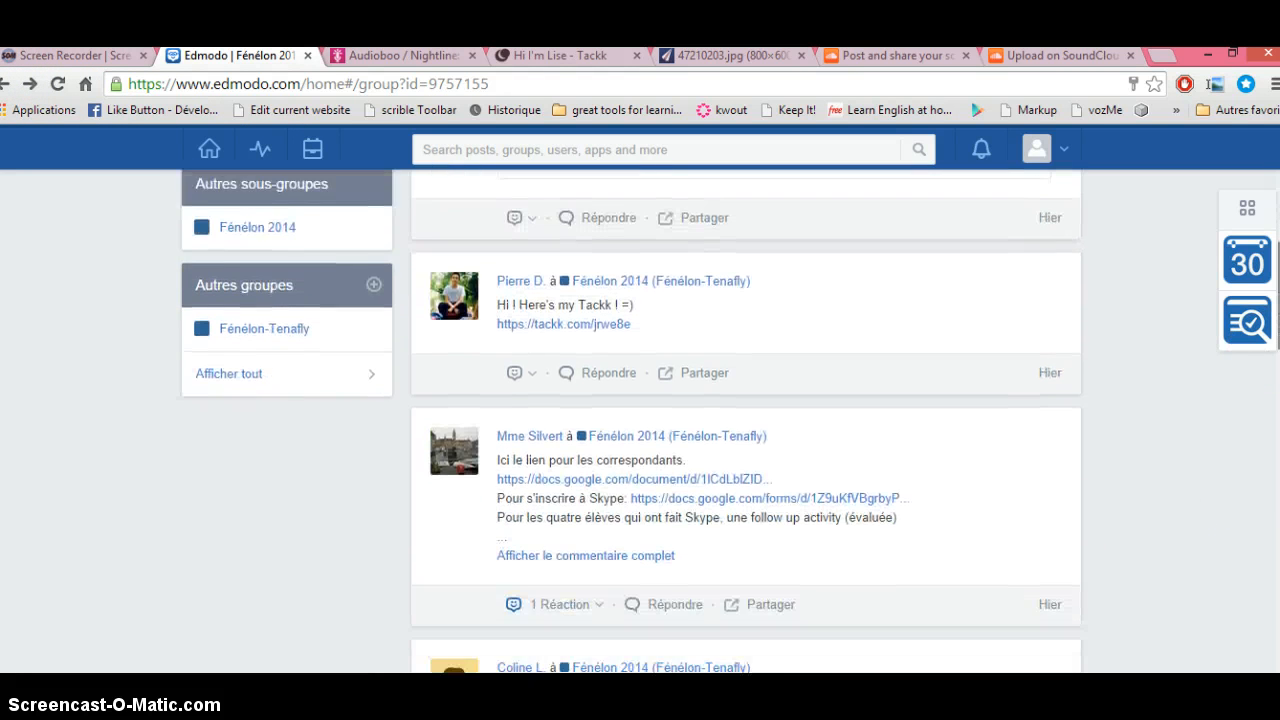
{"action": "scroll", "coordinate": [745, 420], "scroll_direction": "down", "scroll_amount": 6}
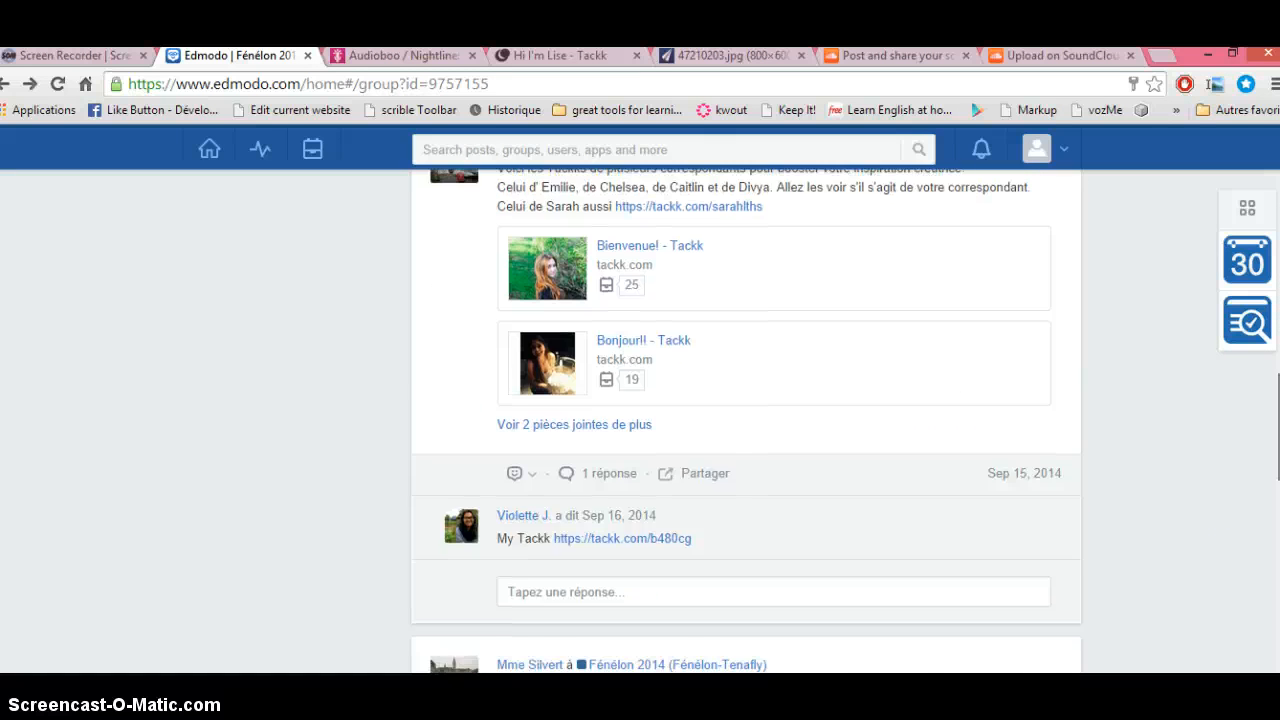
{"action": "scroll", "coordinate": [745, 420], "scroll_direction": "down", "scroll_amount": 5}
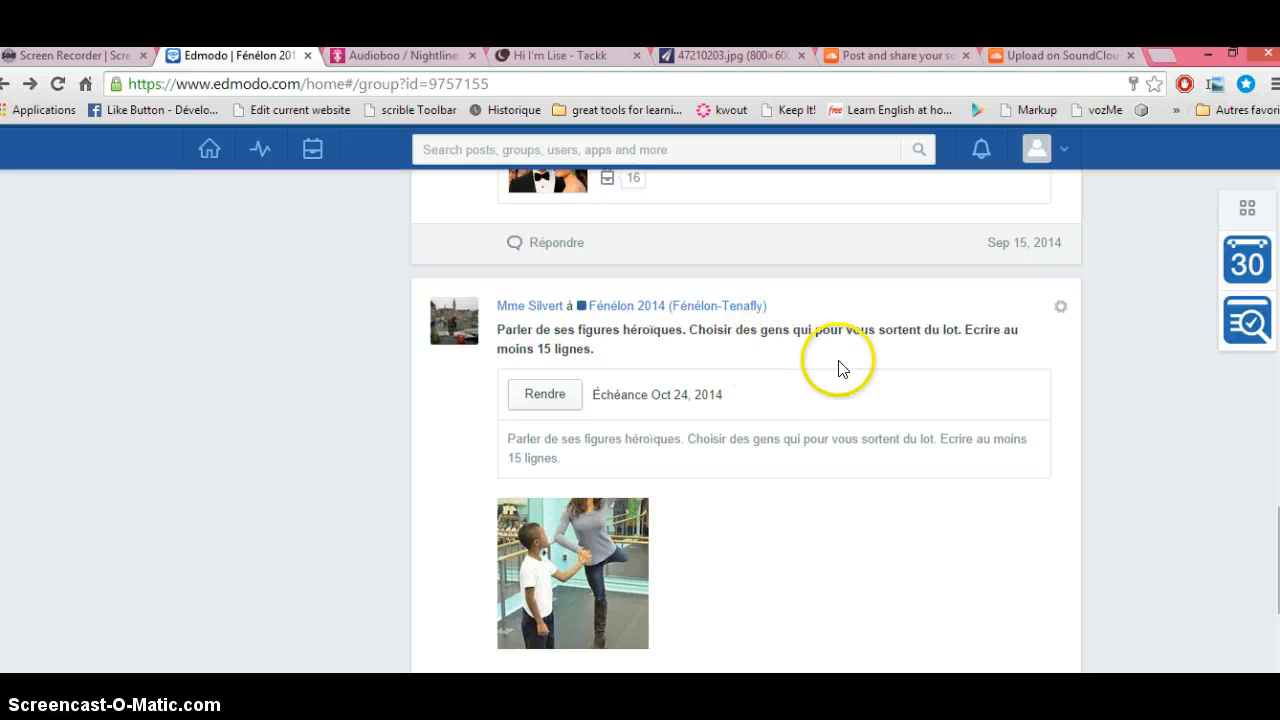
{"action": "left_click", "coordinate": [545, 395]}
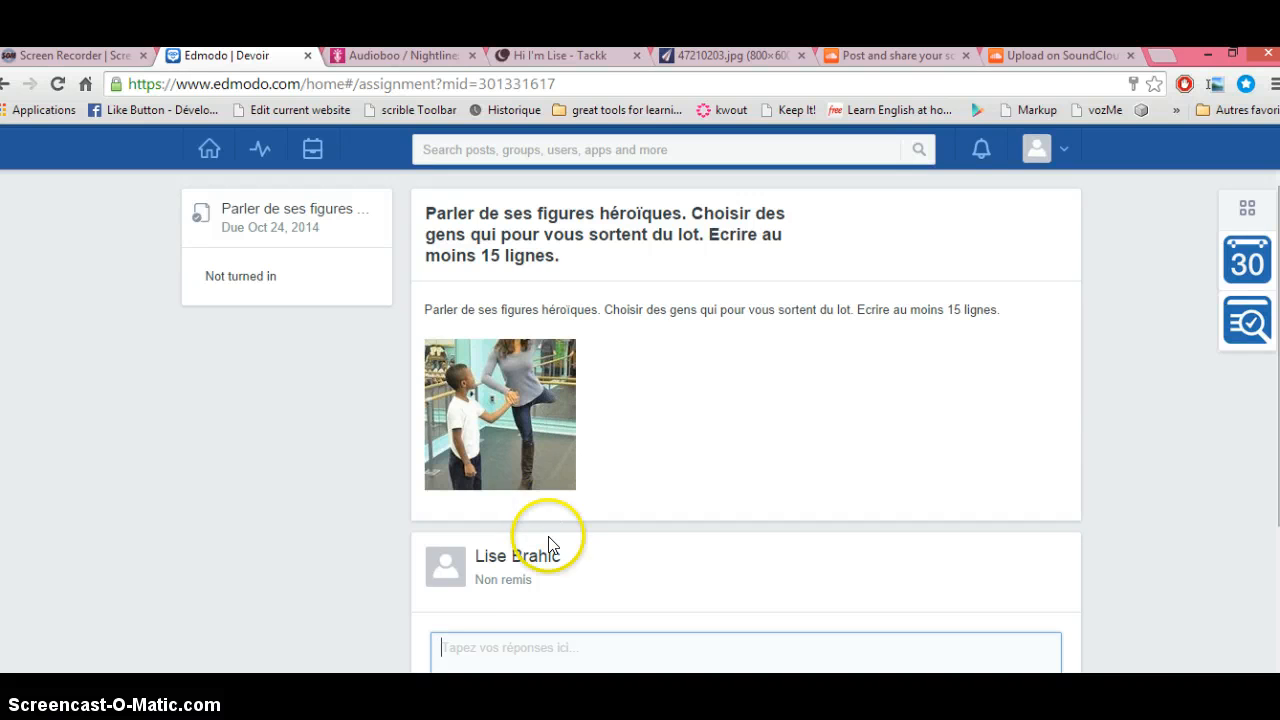
{"action": "left_click", "coordinate": [525, 643]}
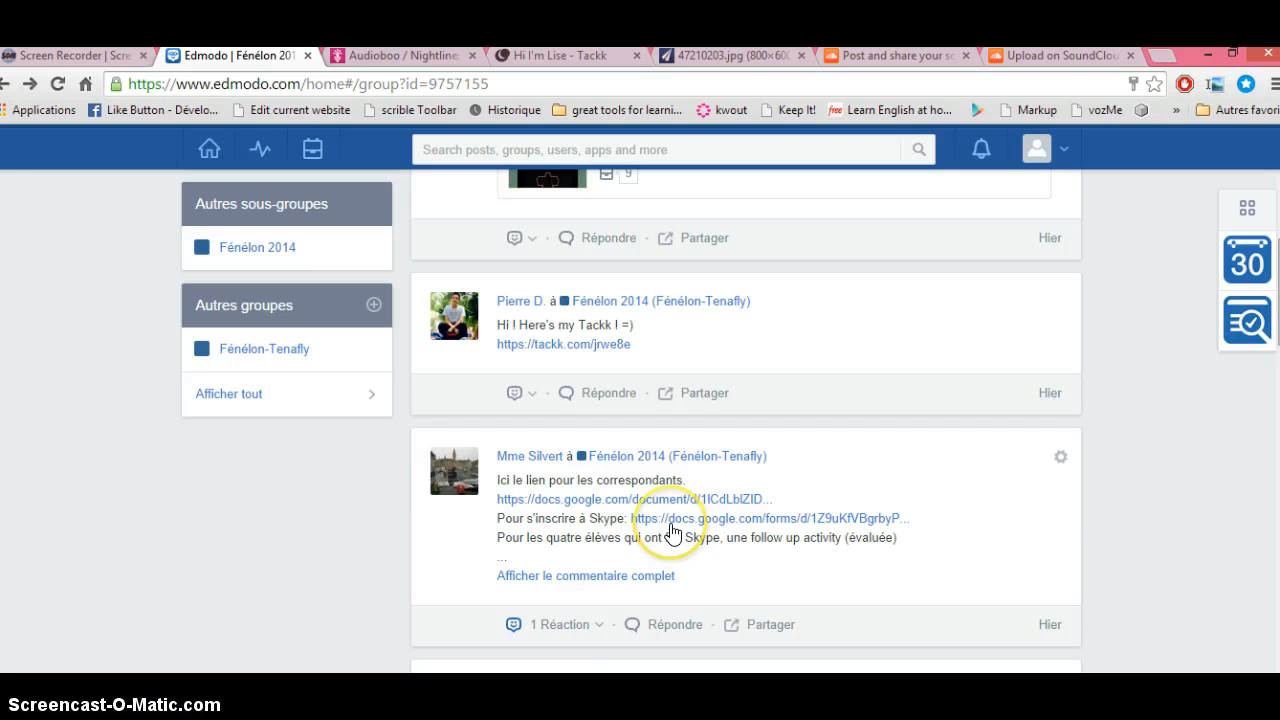
{"action": "scroll", "coordinate": [730, 420], "scroll_direction": "down", "scroll_amount": 1}
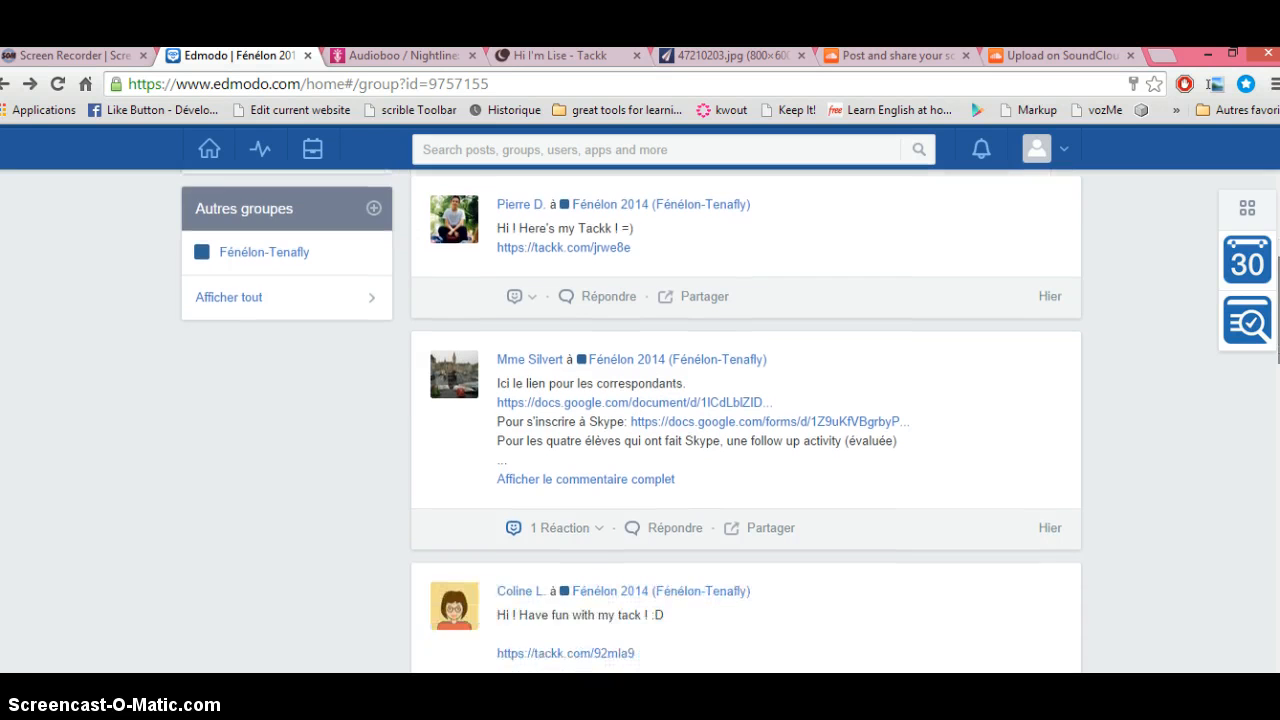
{"action": "scroll", "coordinate": [746, 420], "scroll_direction": "down", "scroll_amount": 1}
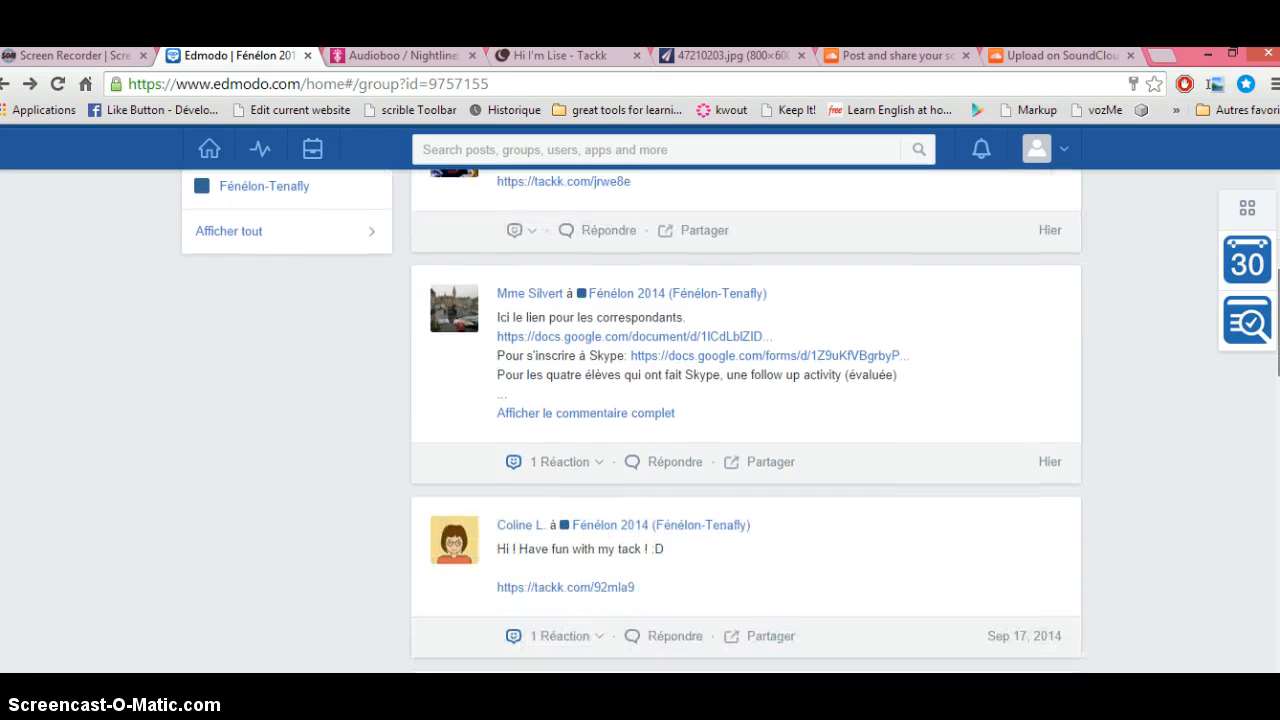
Step: Expand the full pen-pal links post and open the Skype follow-up activity Google Doc
{"action": "left_click", "coordinate": [627, 424]}
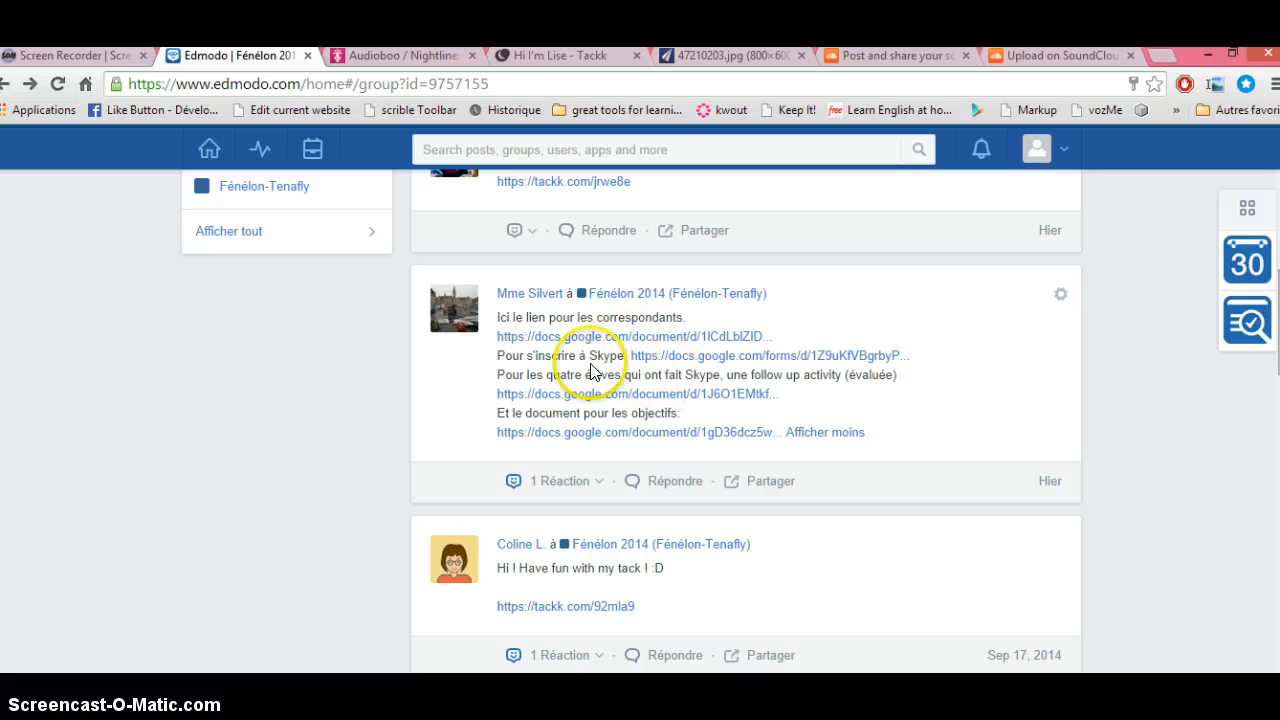
{"action": "left_click", "coordinate": [708, 396]}
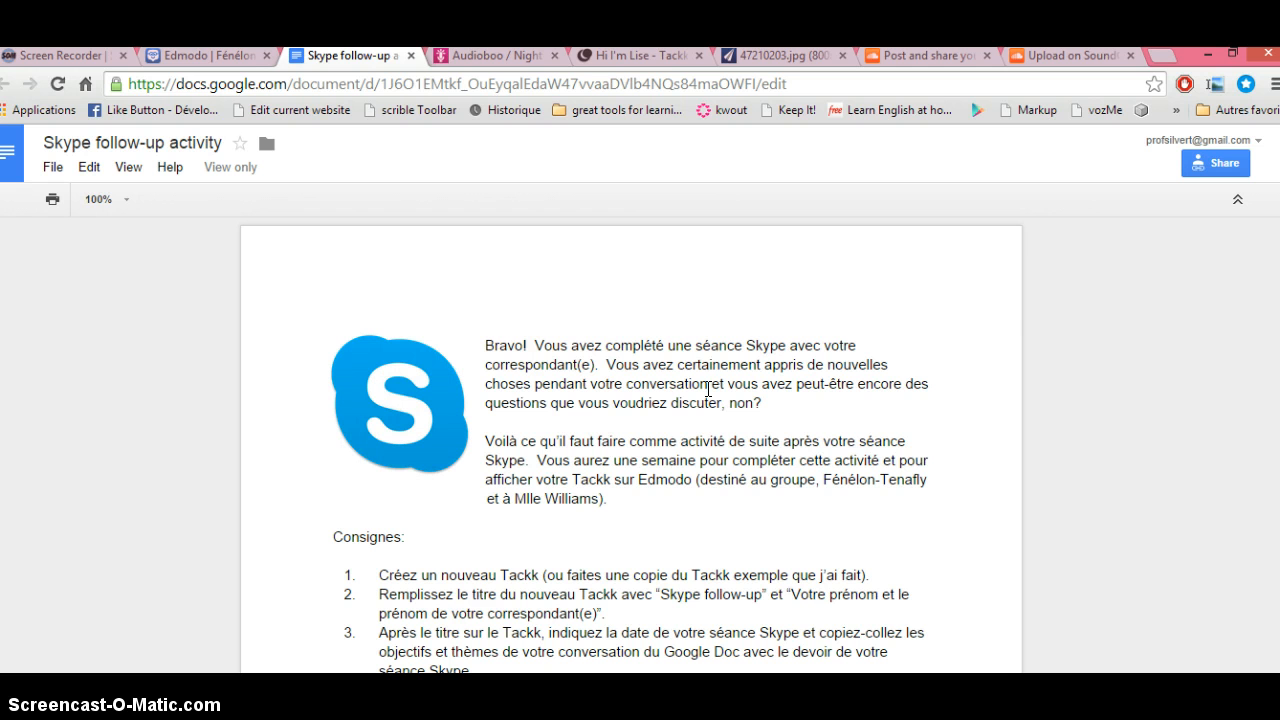
Step: Open the tackk.com/skypefollowup example from the Google Doc, then go back to the Edmodo feed
{"action": "scroll", "coordinate": [632, 446], "scroll_direction": "down", "scroll_amount": 3}
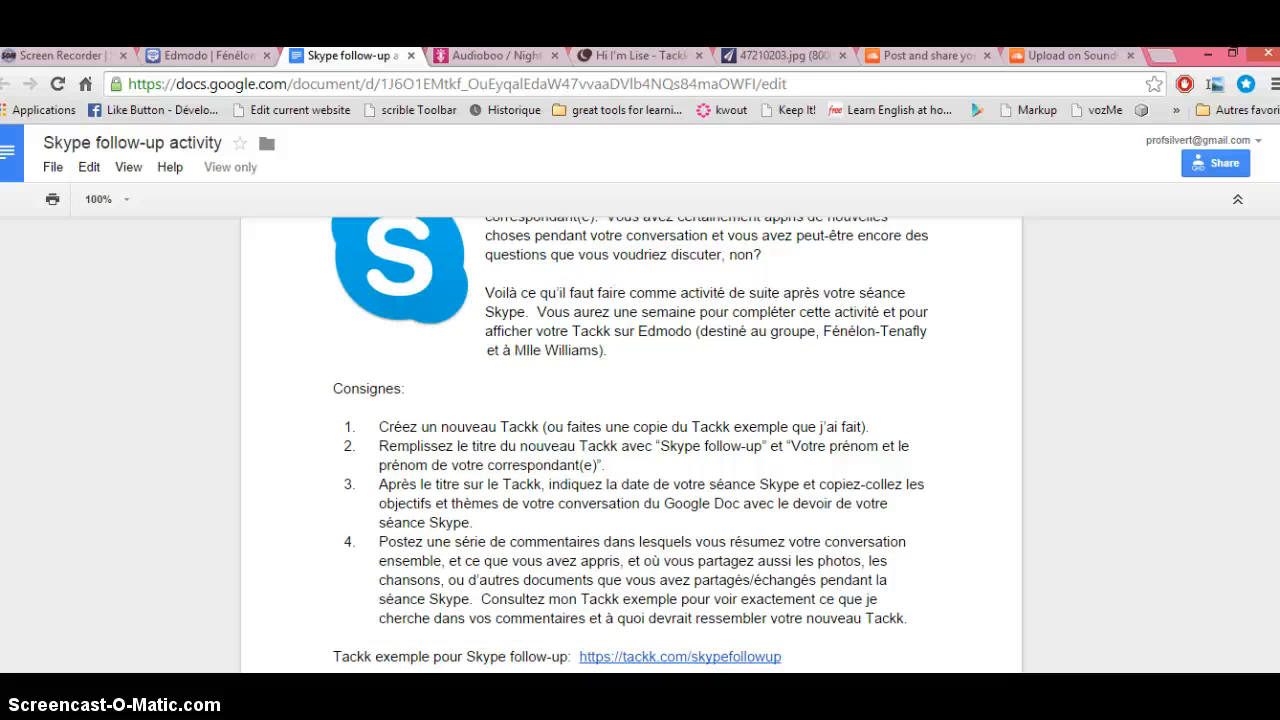
{"action": "scroll", "coordinate": [632, 446], "scroll_direction": "down", "scroll_amount": 2}
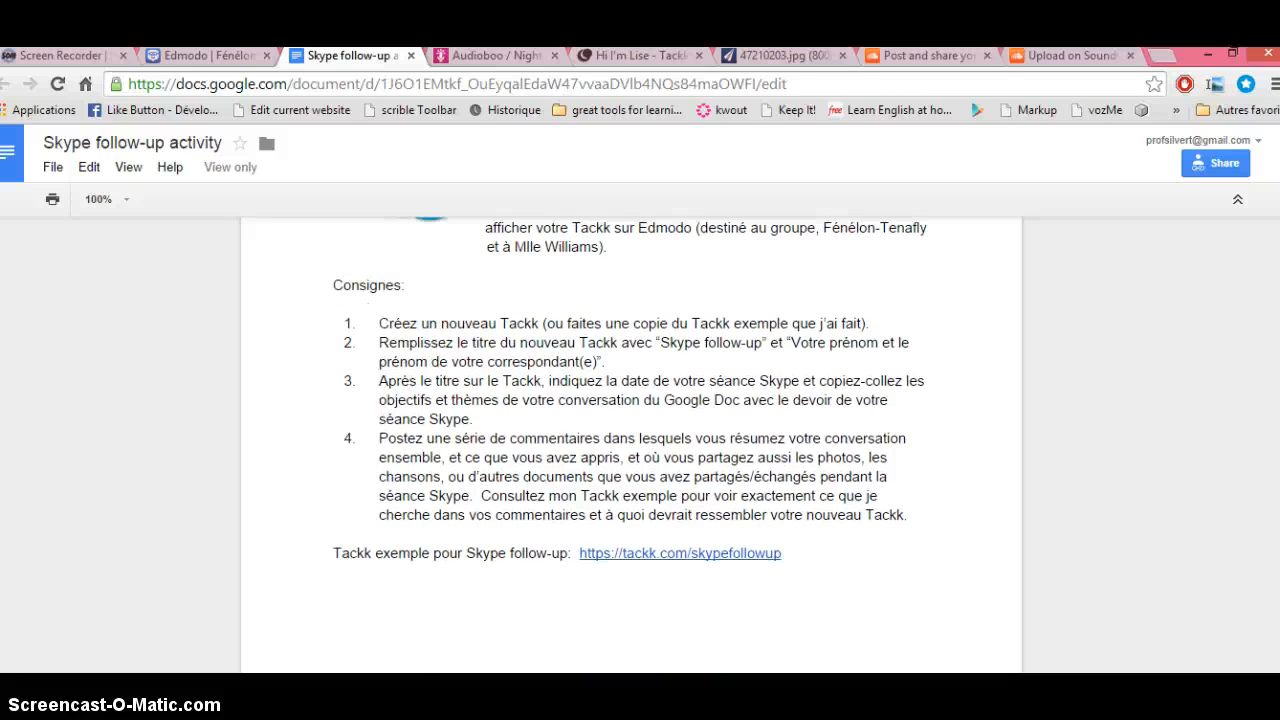
{"action": "left_click", "coordinate": [690, 556]}
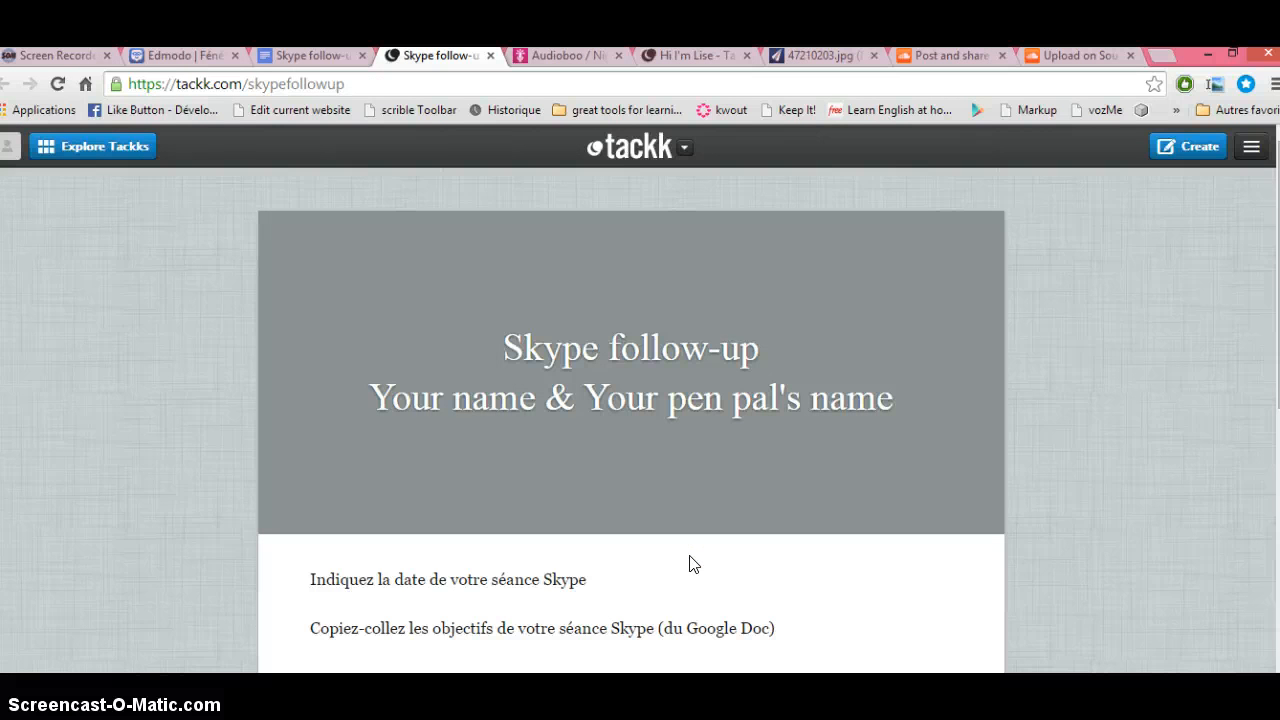
{"action": "left_click", "coordinate": [324, 57]}
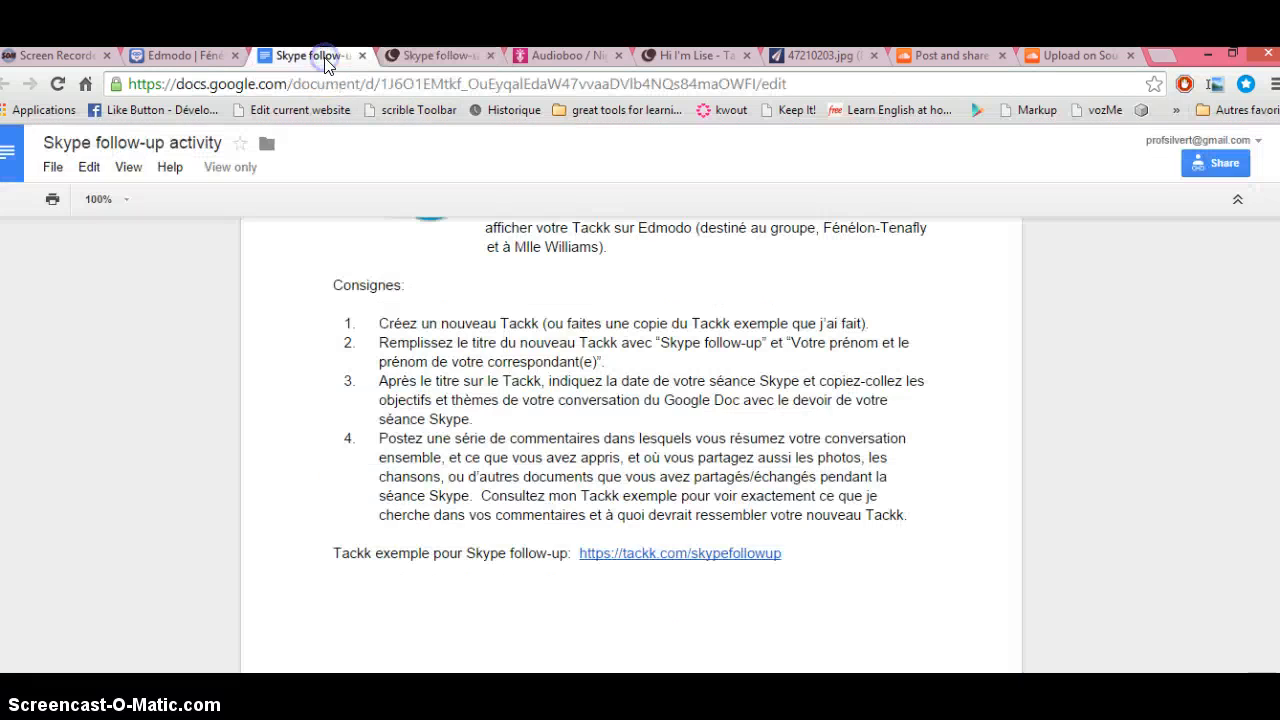
{"action": "left_click", "coordinate": [183, 57]}
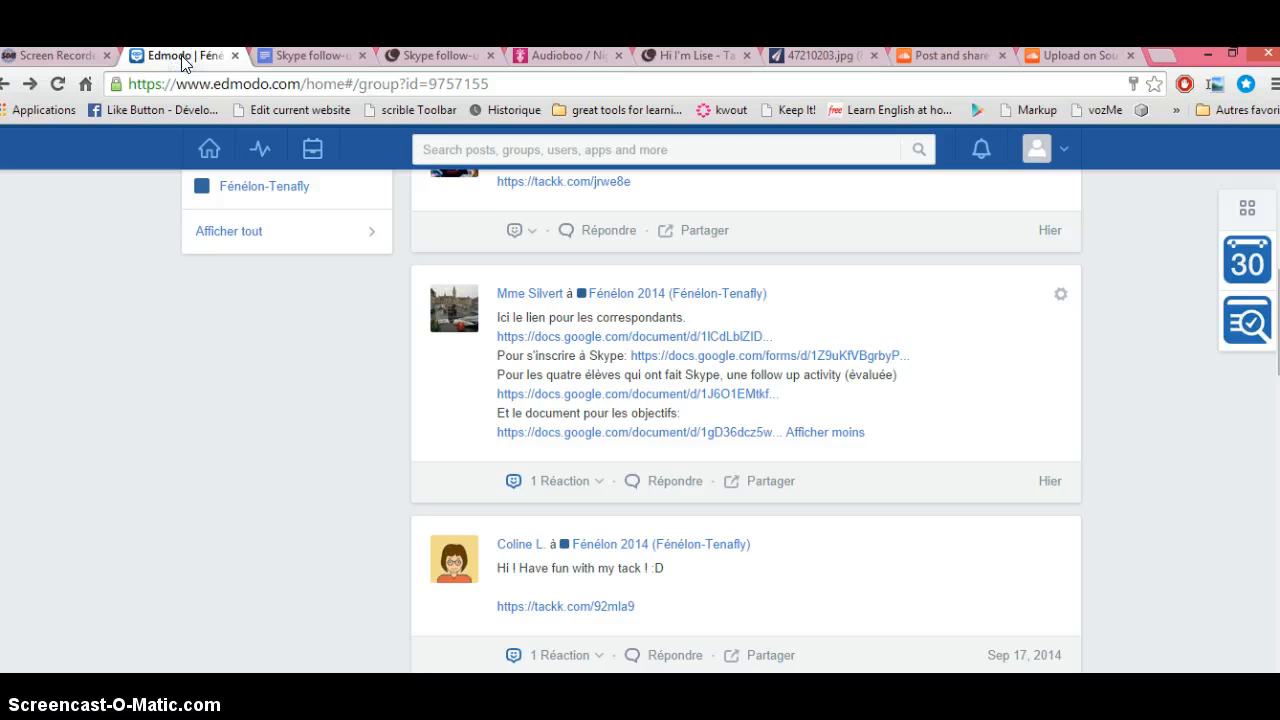
Step: Scroll the Edmodo feed, check and close the notifications, then return to editing Hi I'm Lise
{"action": "scroll", "coordinate": [467, 607], "scroll_direction": "up", "scroll_amount": 4}
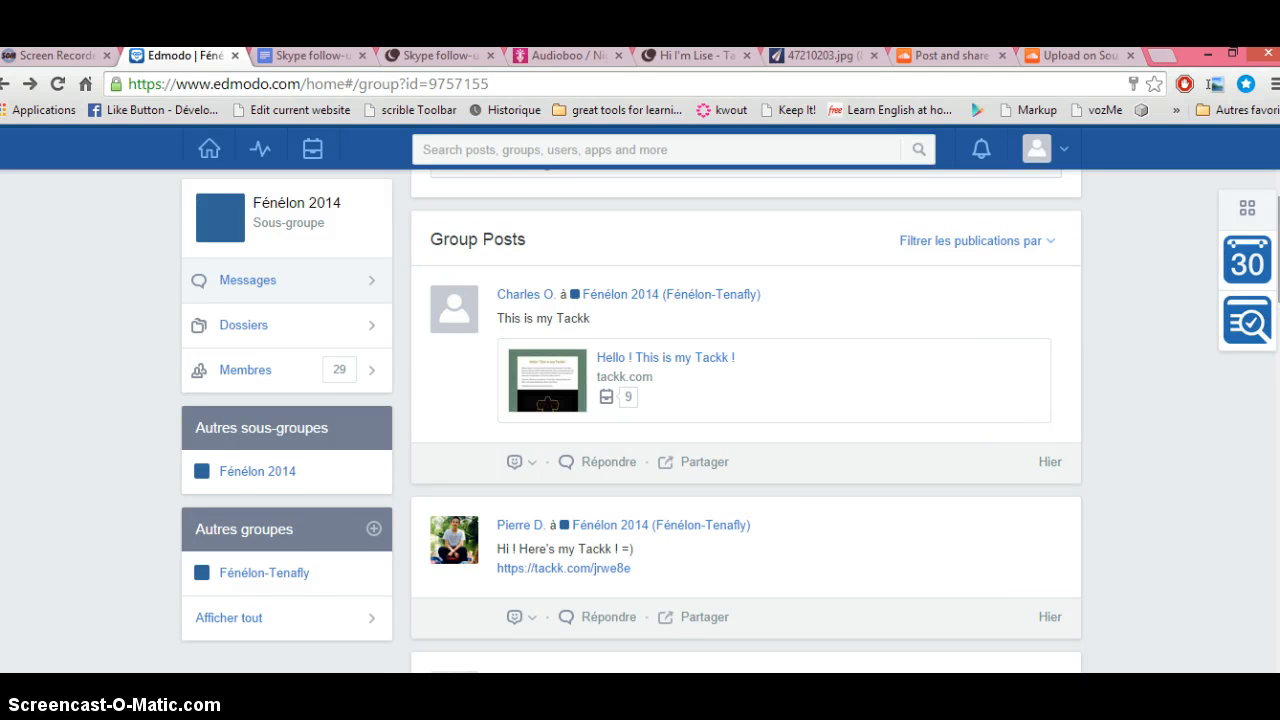
{"action": "scroll", "coordinate": [745, 420], "scroll_direction": "up", "scroll_amount": 1}
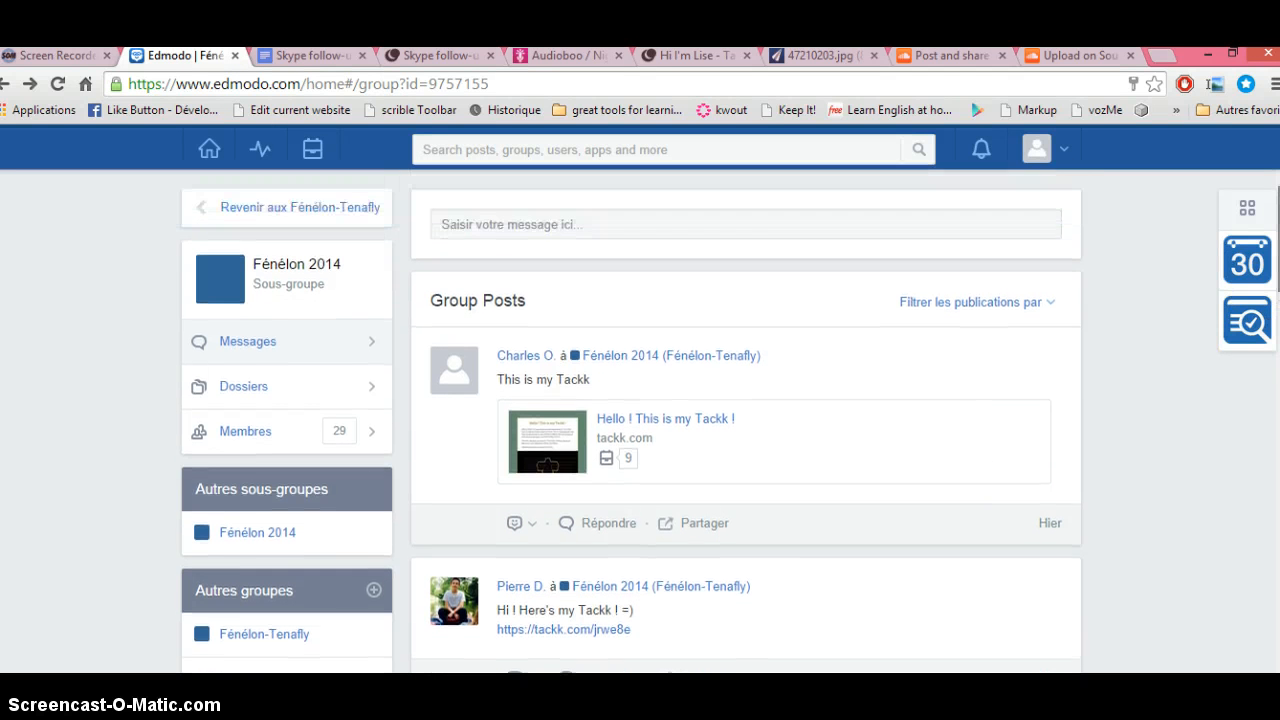
{"action": "left_click", "coordinate": [981, 151]}
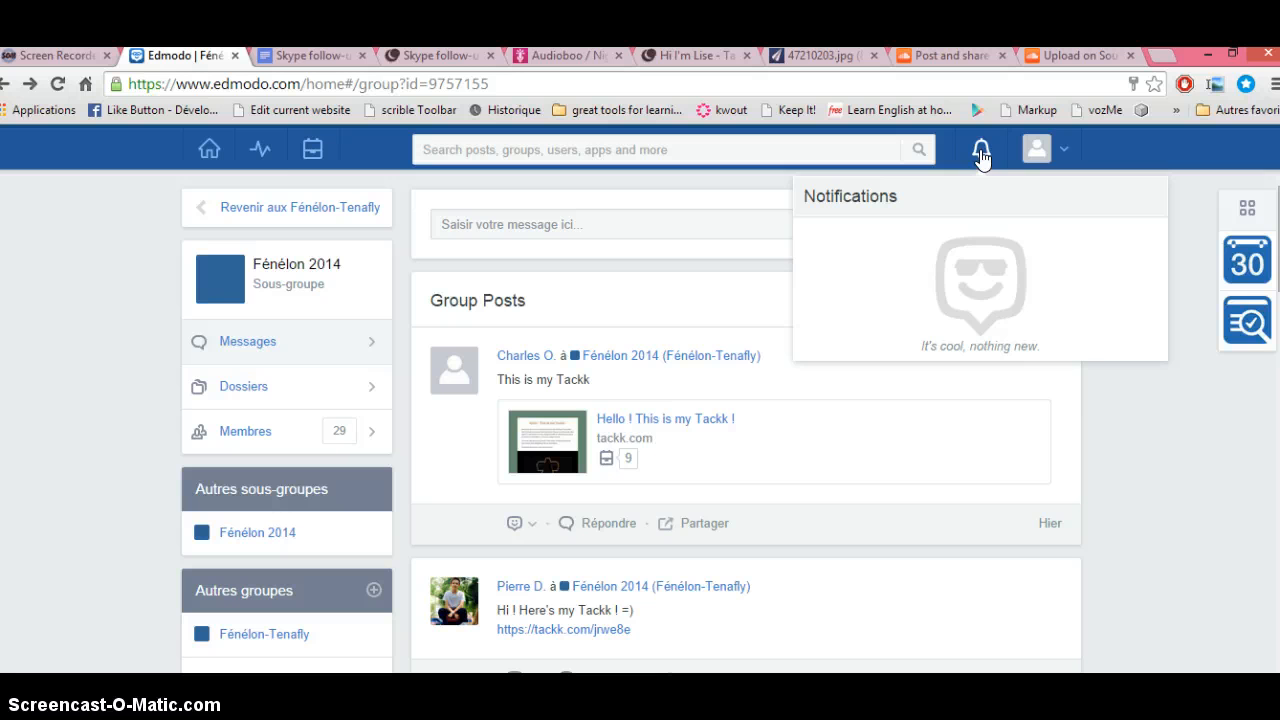
{"action": "left_click", "coordinate": [1170, 441]}
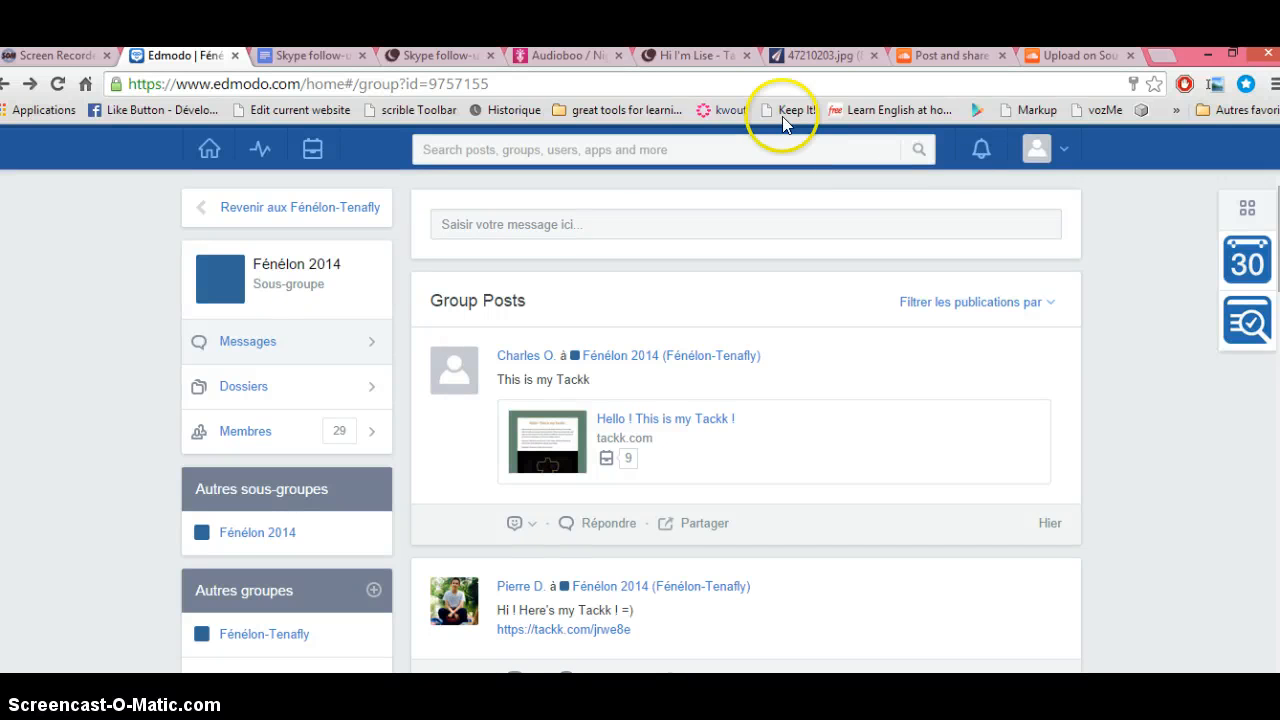
{"action": "left_click", "coordinate": [691, 57]}
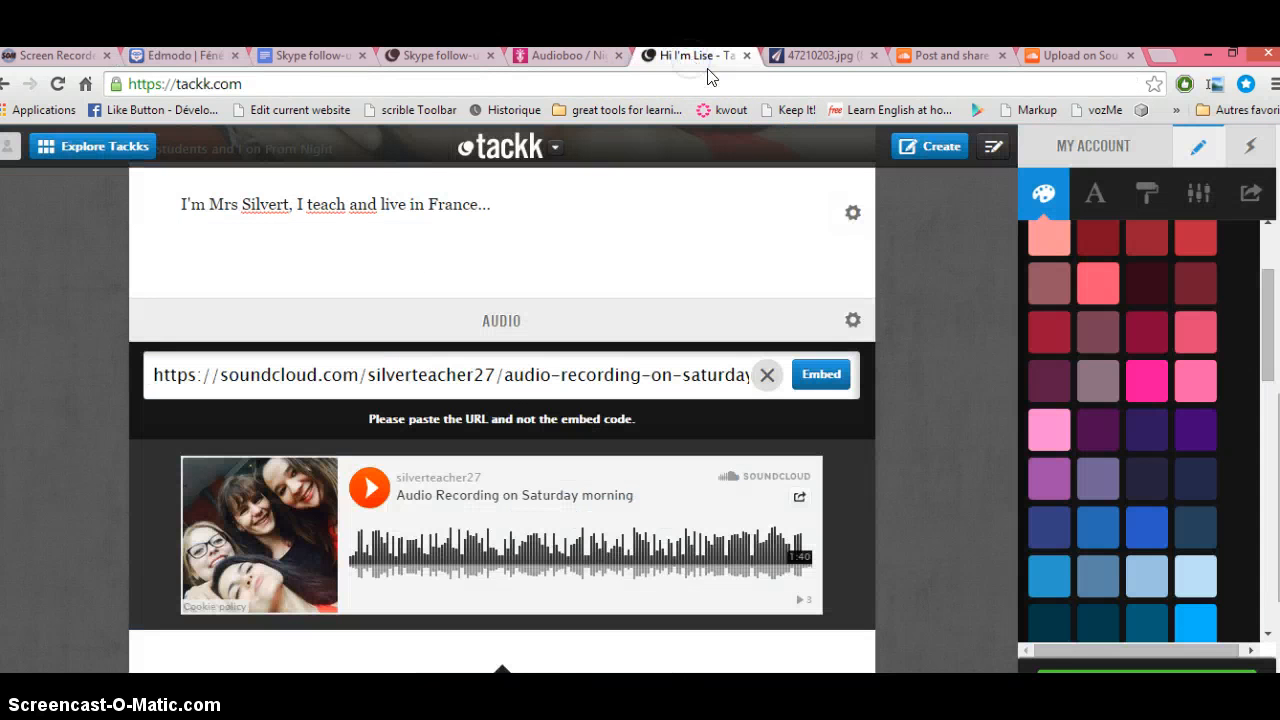
Step: Make the page background dark purple and set the font to Abril Fatface
{"action": "left_click", "coordinate": [1058, 250]}
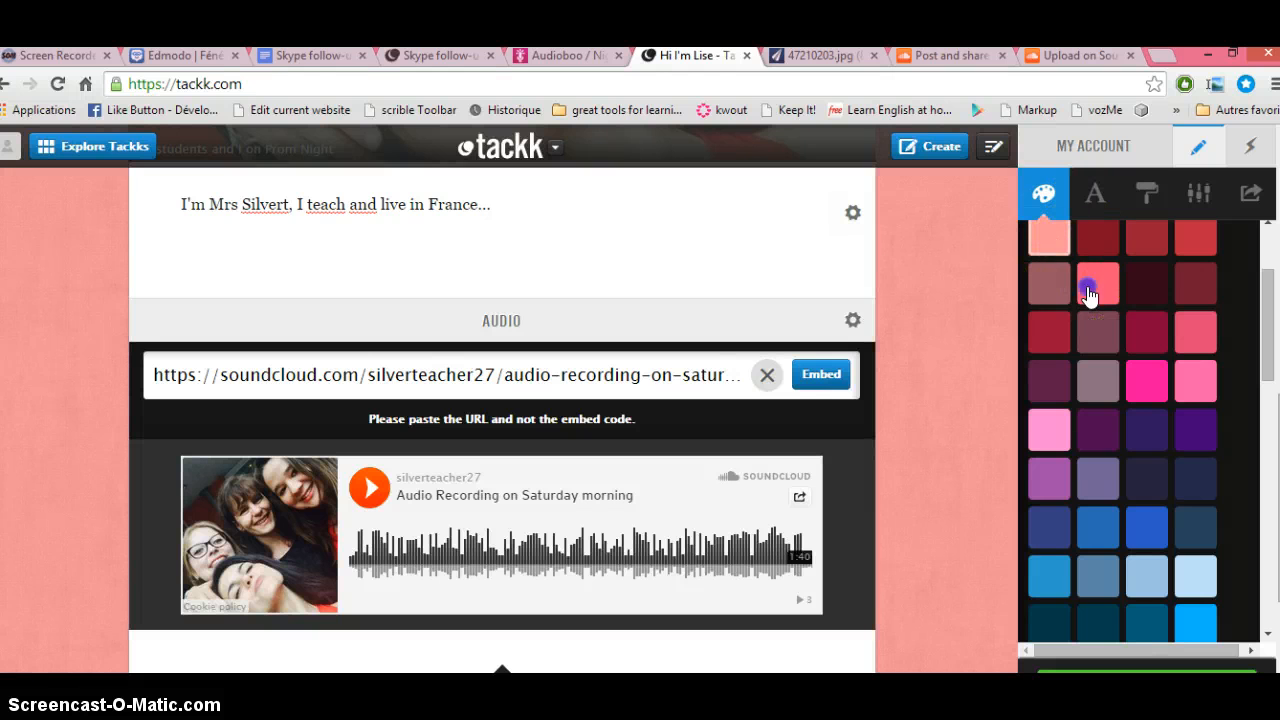
{"action": "left_click", "coordinate": [1092, 290]}
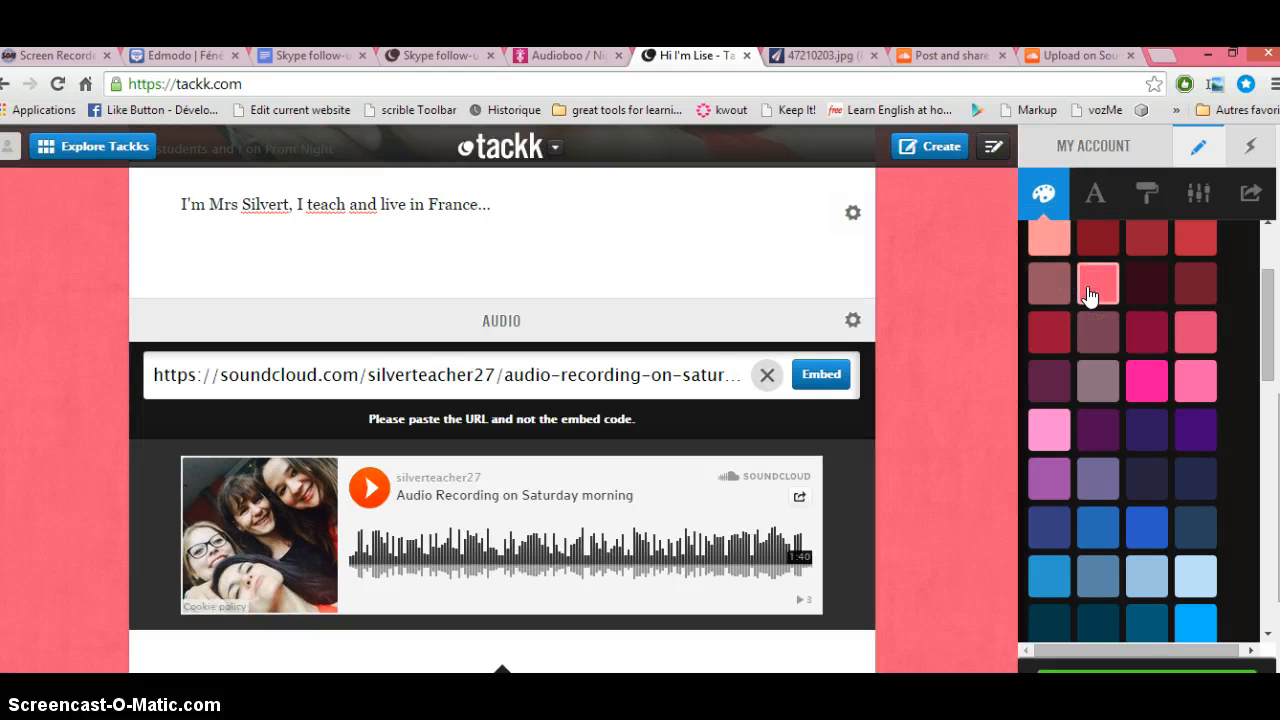
{"action": "left_click", "coordinate": [1146, 431]}
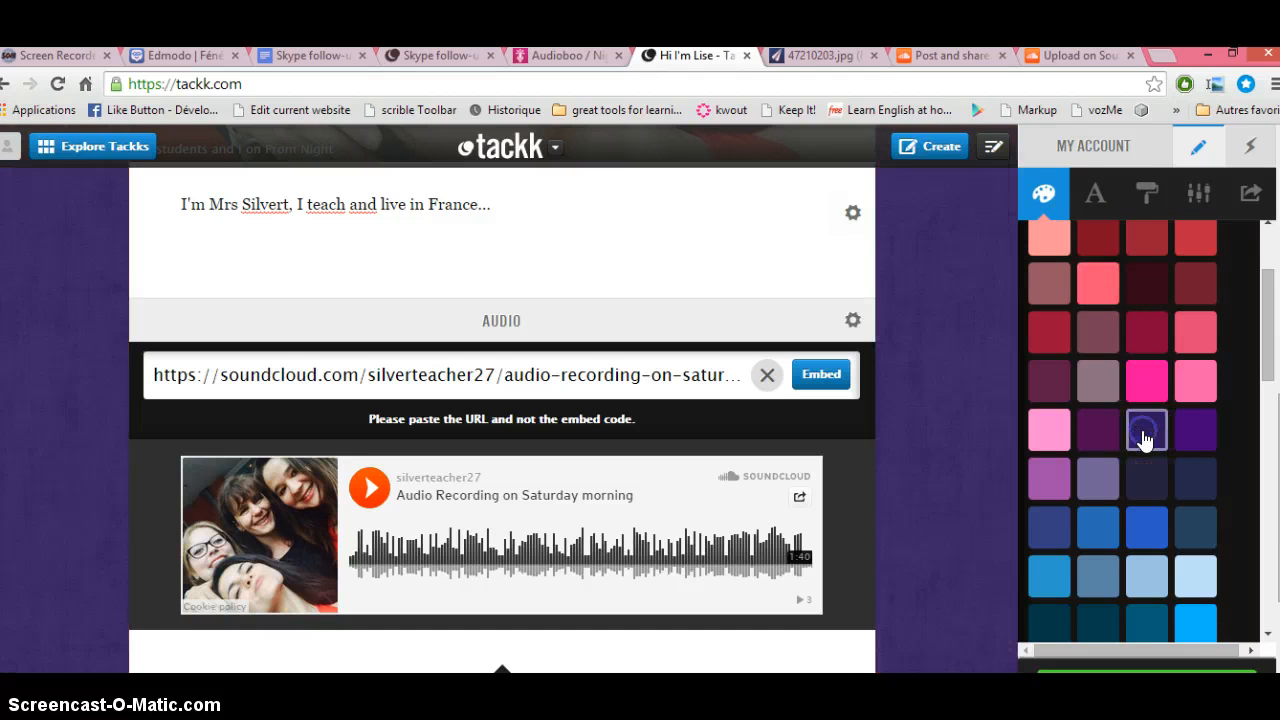
{"action": "left_click", "coordinate": [1100, 194]}
{"action": "left_click", "coordinate": [1103, 293]}
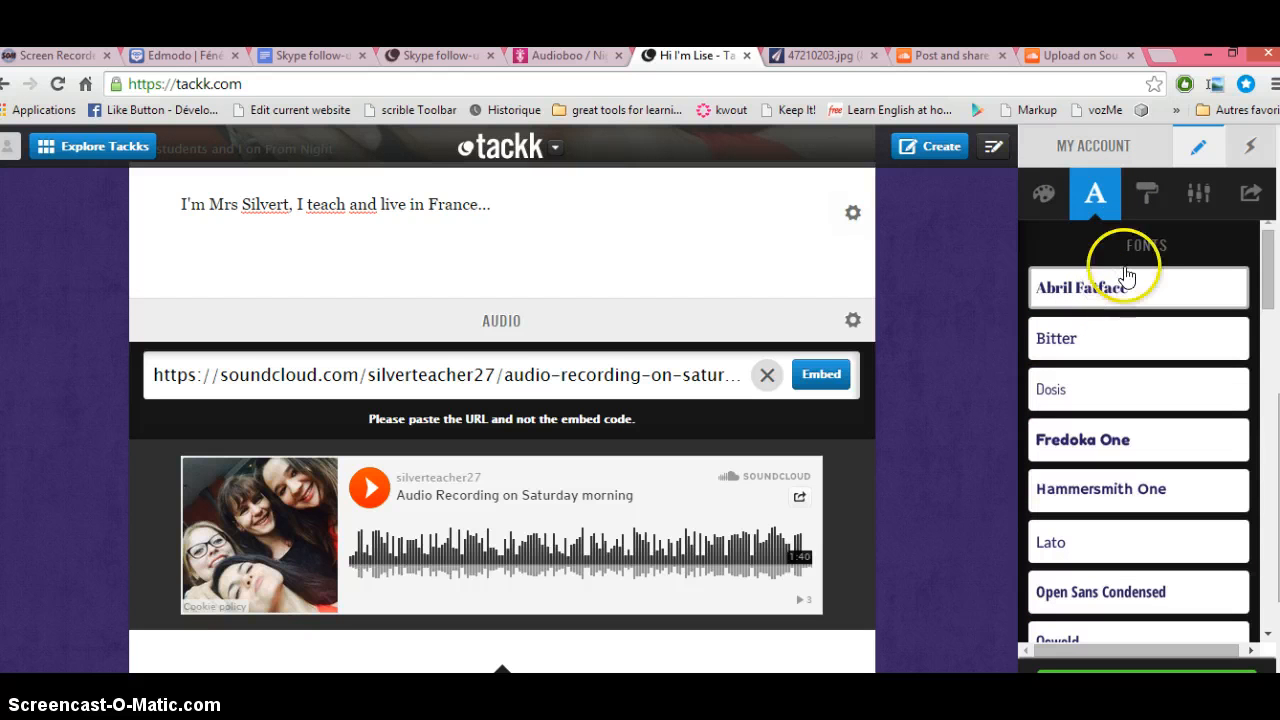
Step: Give the page background the Polka Dots pattern
{"action": "left_click", "coordinate": [1150, 192]}
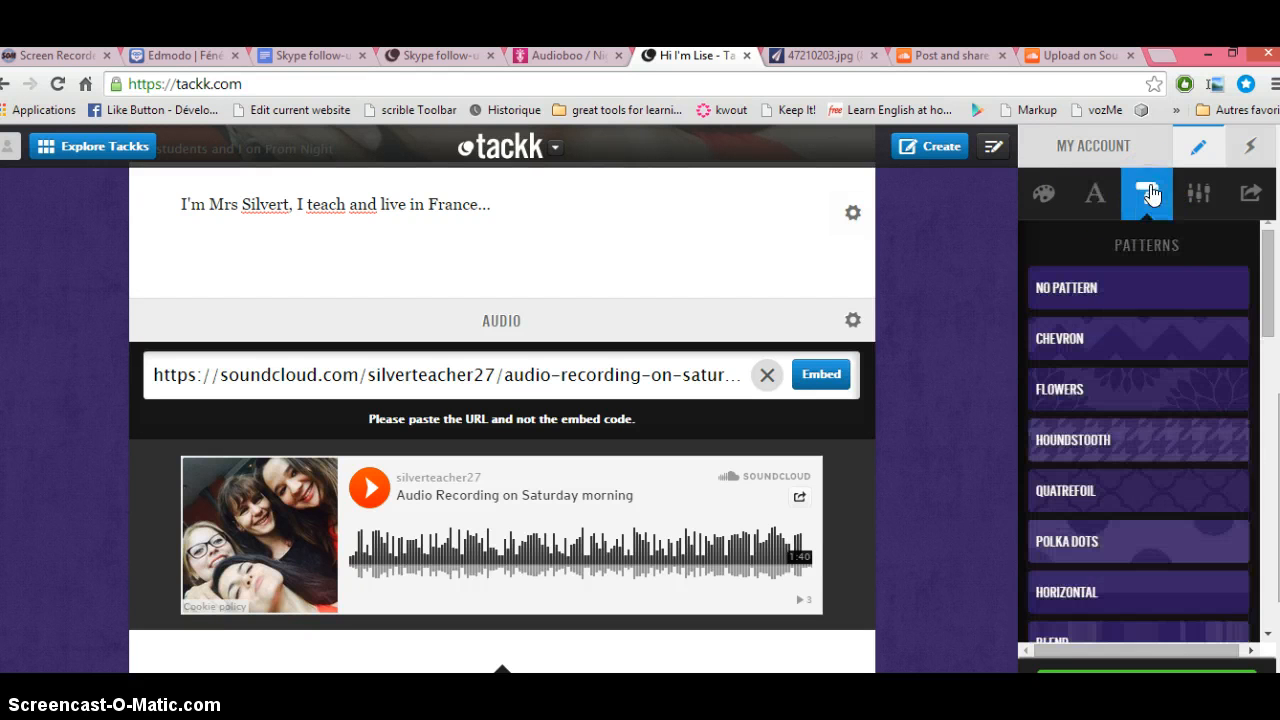
{"action": "left_click", "coordinate": [1102, 440]}
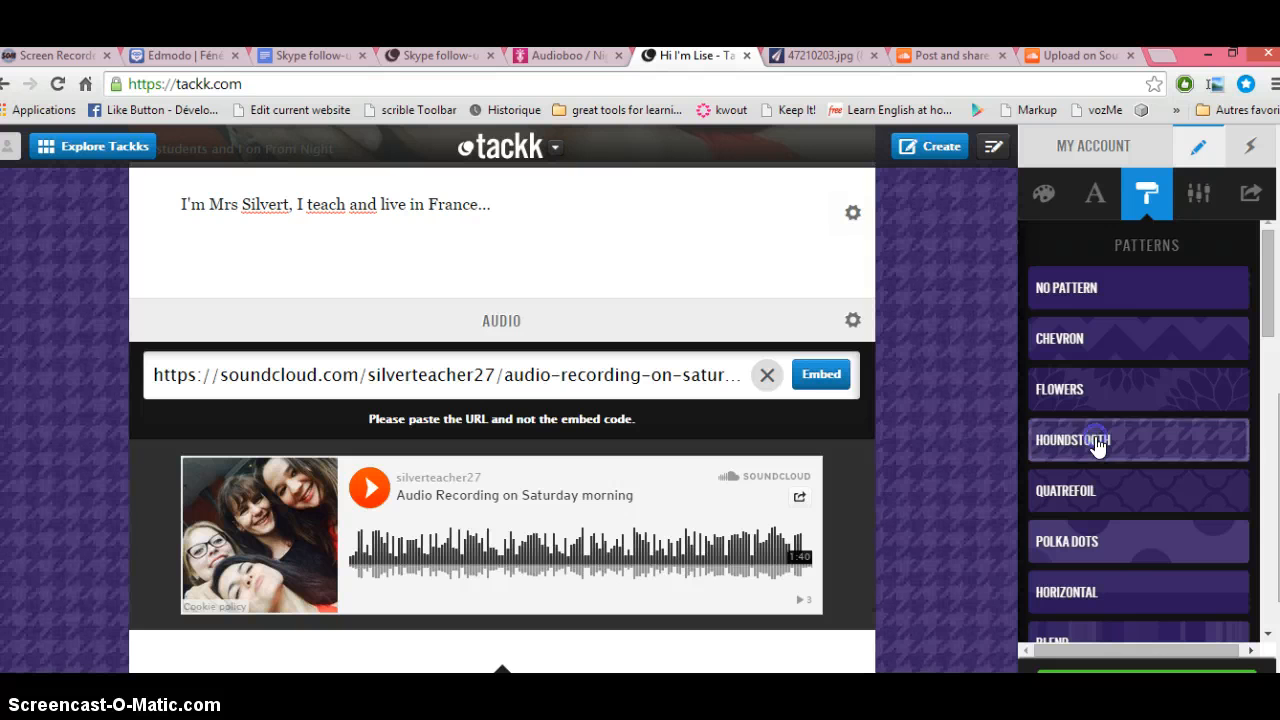
{"action": "left_click", "coordinate": [1094, 533]}
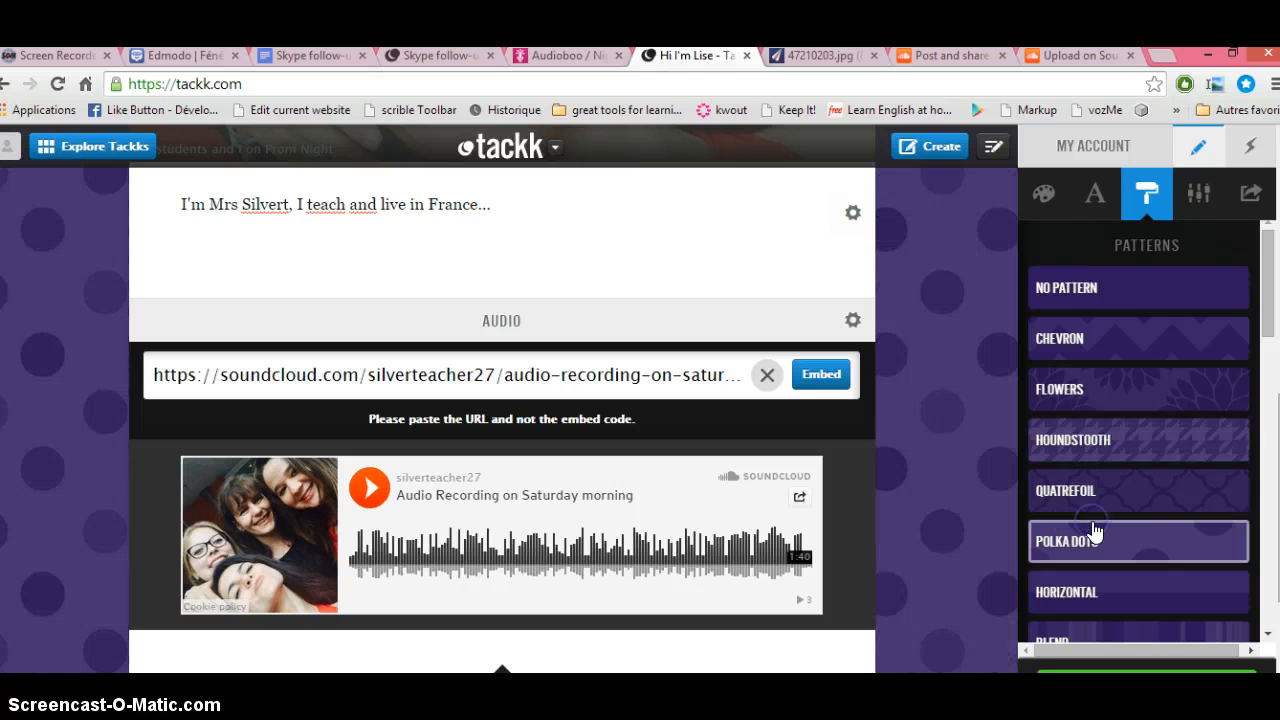
{"action": "left_click", "coordinate": [1189, 194]}
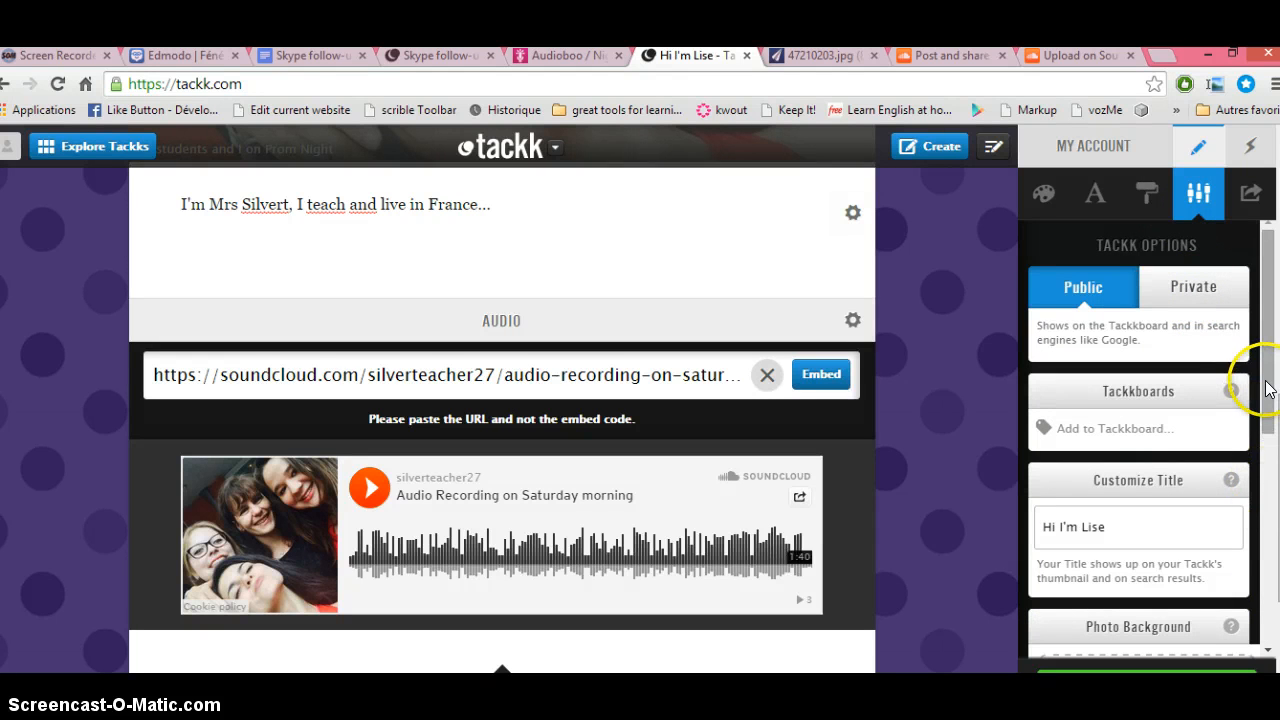
Step: Scroll through Tackk Options and start setting a personalized page address
{"action": "scroll", "coordinate": [1188, 425], "scroll_direction": "down", "scroll_amount": 3}
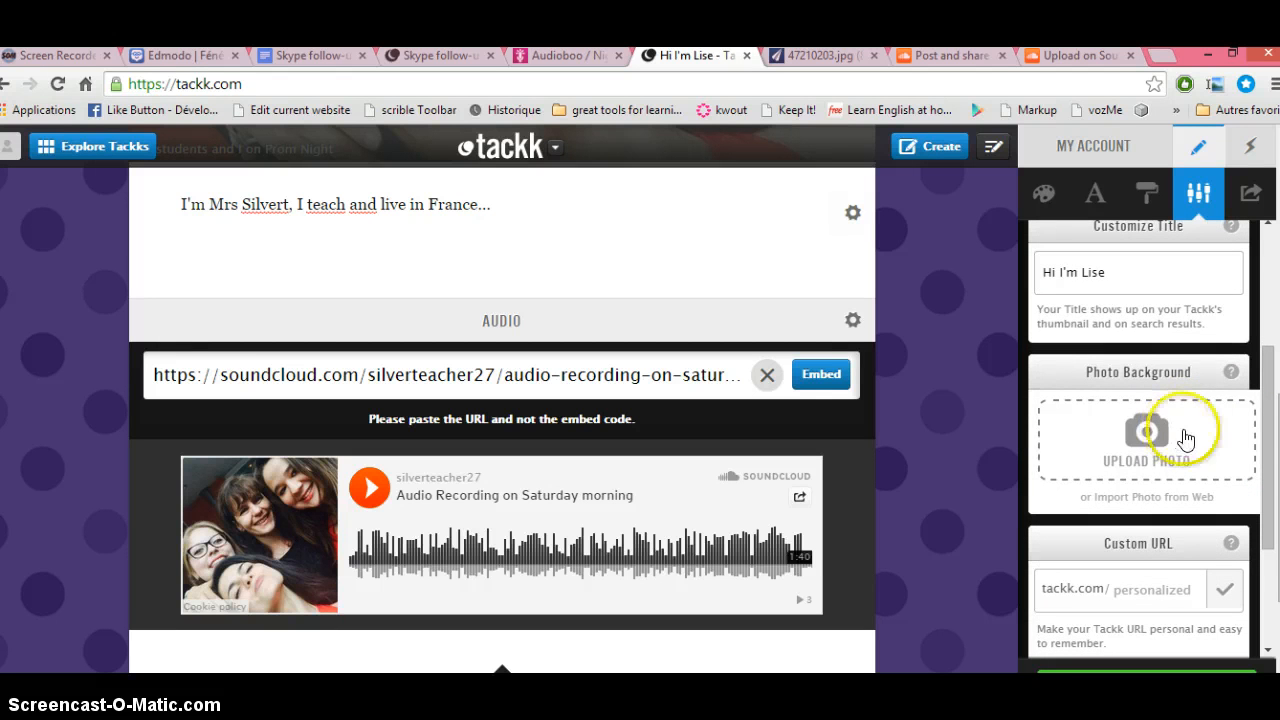
{"action": "left_click_drag", "start_coordinate": [1266, 437], "coordinate": [1266, 437]}
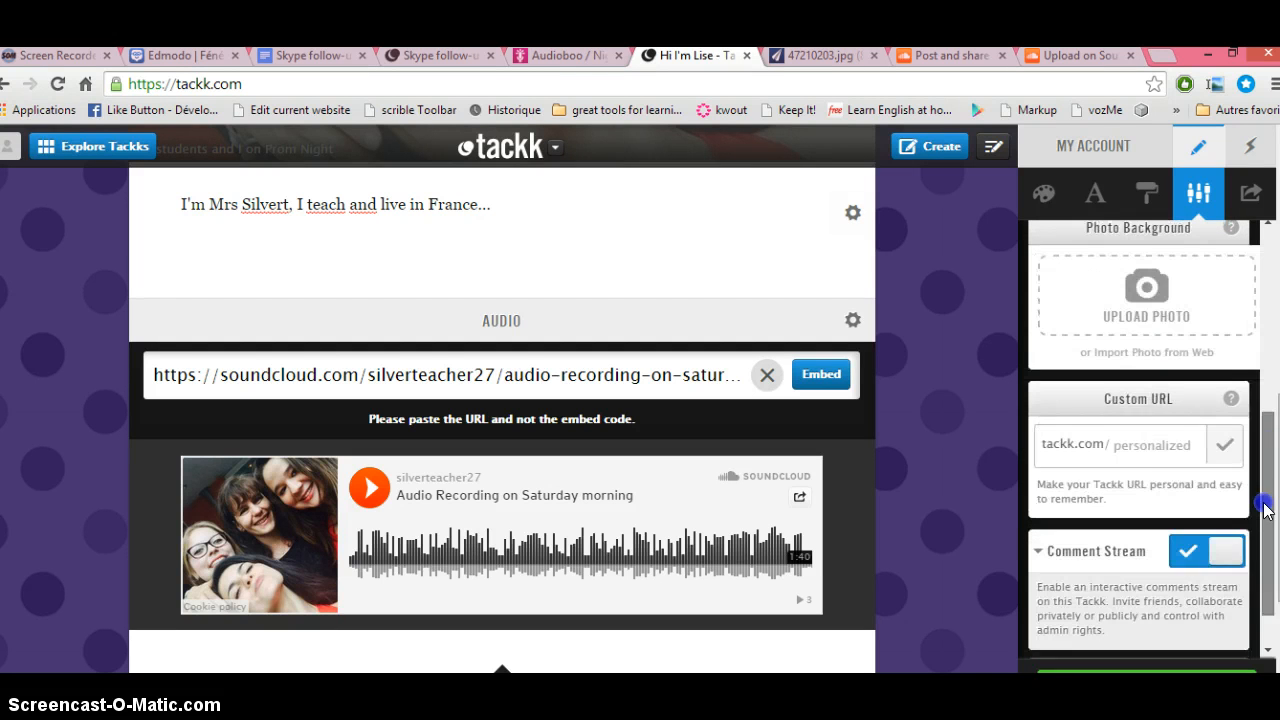
{"action": "left_click", "coordinate": [1132, 443]}
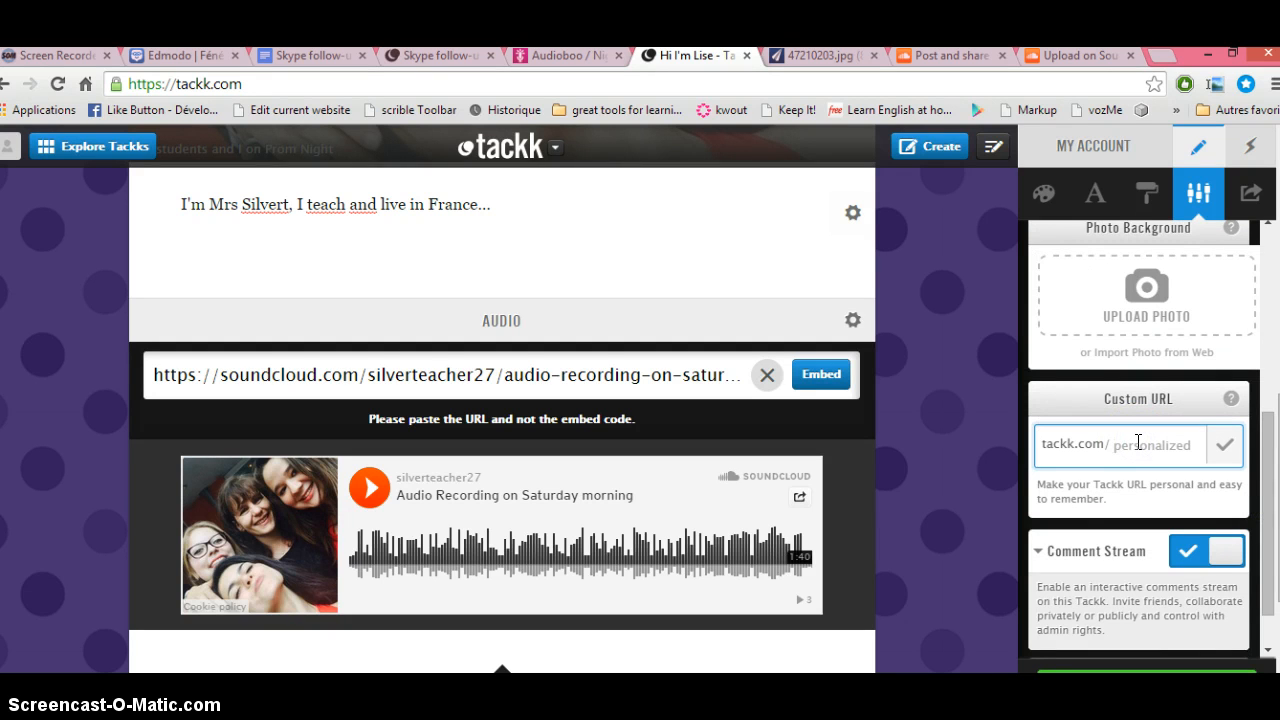
{"action": "left_click", "coordinate": [1138, 442]}
{"action": "left_click_drag", "start_coordinate": [1268, 503], "coordinate": [1267, 544]}
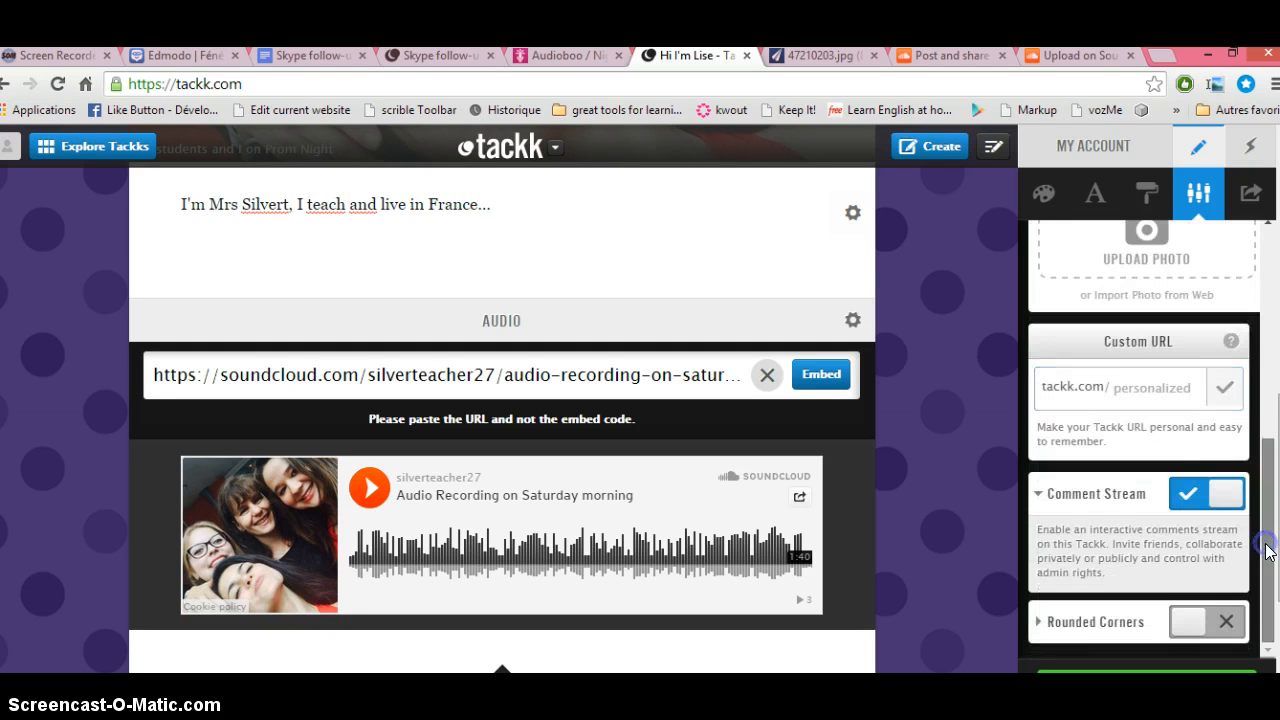
Step: Enable Comment Stream and Rounded Corners, then publish the Tackk at tackk.com/ry4ycr
{"action": "left_click", "coordinate": [1183, 490]}
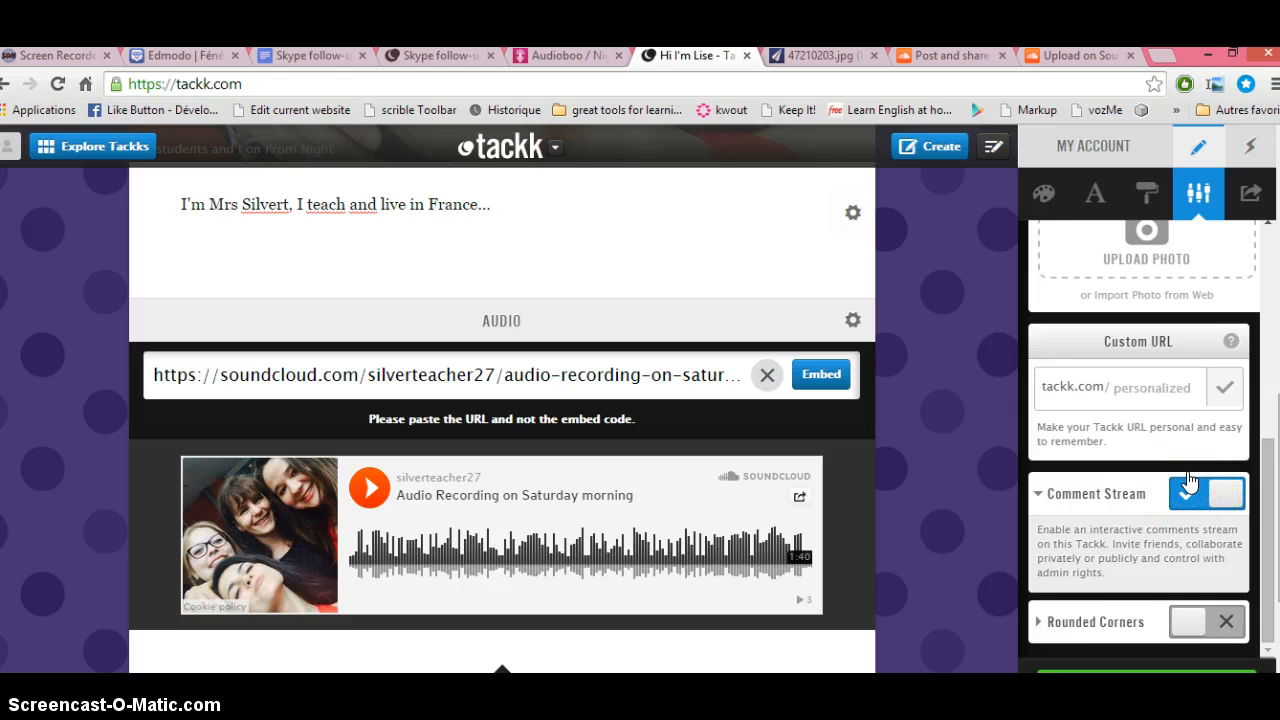
{"action": "left_click", "coordinate": [1193, 621]}
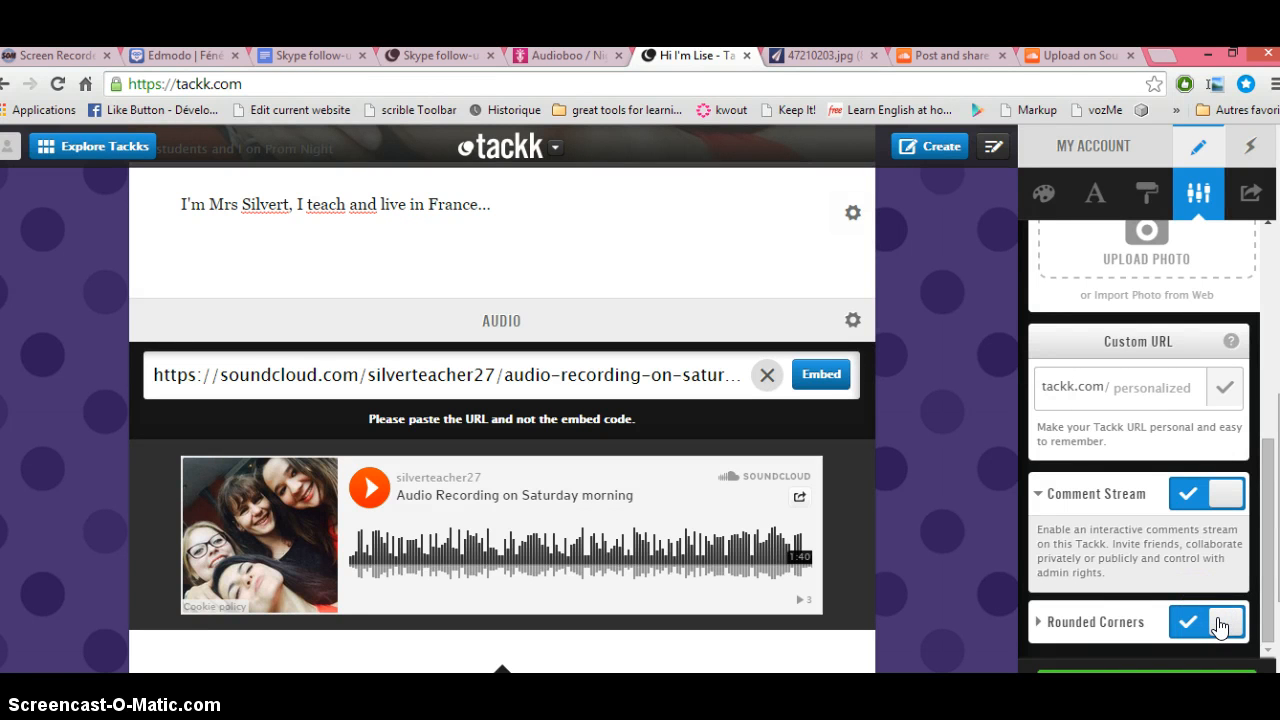
{"action": "left_click", "coordinate": [1168, 674]}
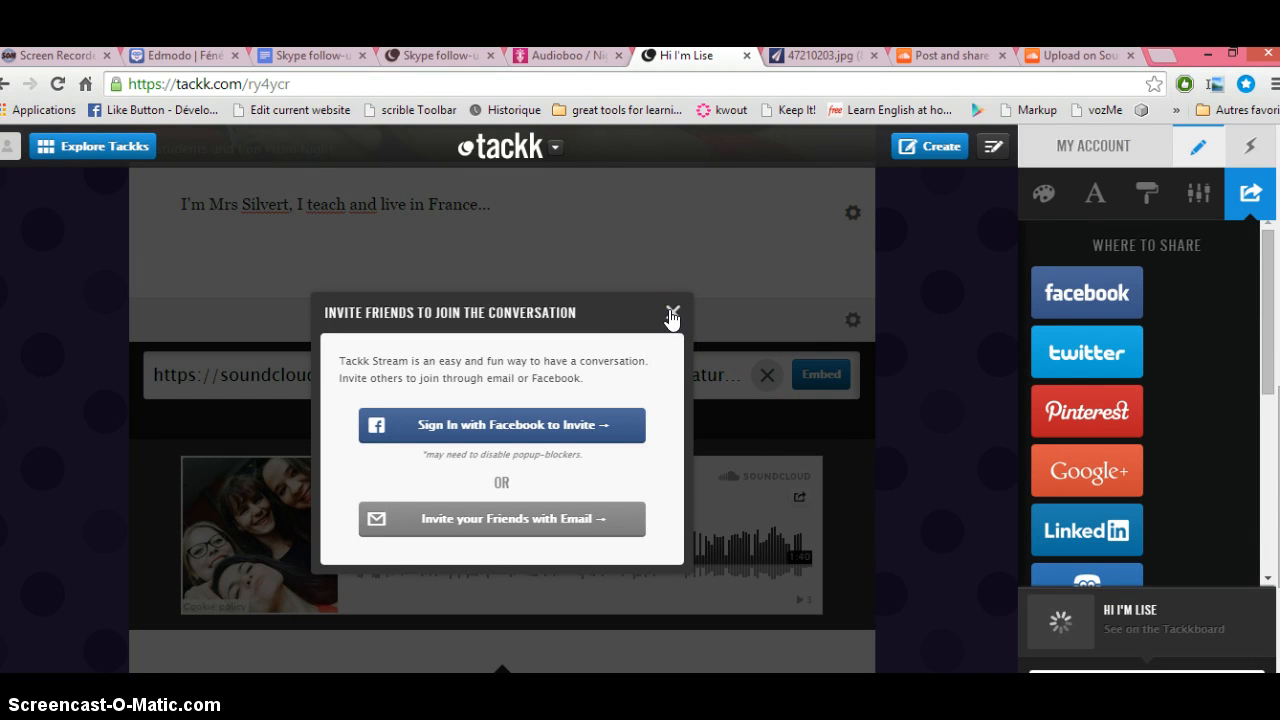
Step: Close the 'Invite friends to join the conversation' dialog on the published page
{"action": "left_click", "coordinate": [672, 314]}
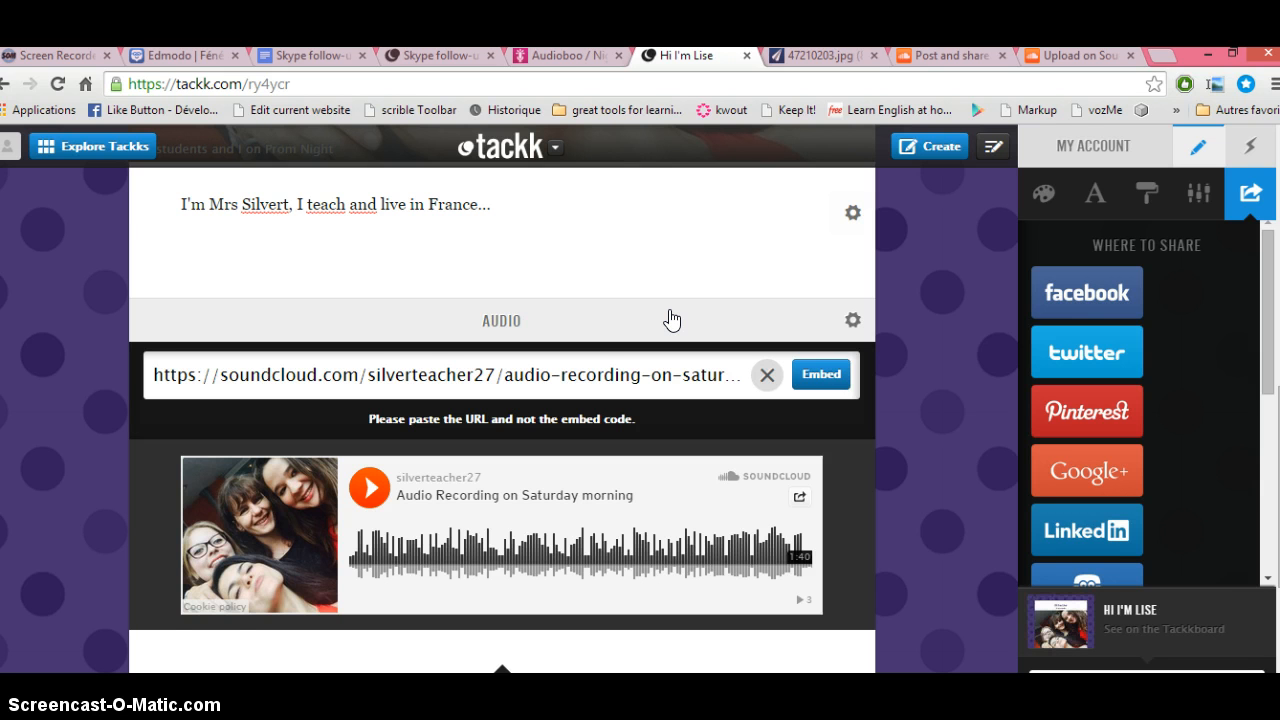
{"action": "left_click", "coordinate": [206, 651]}
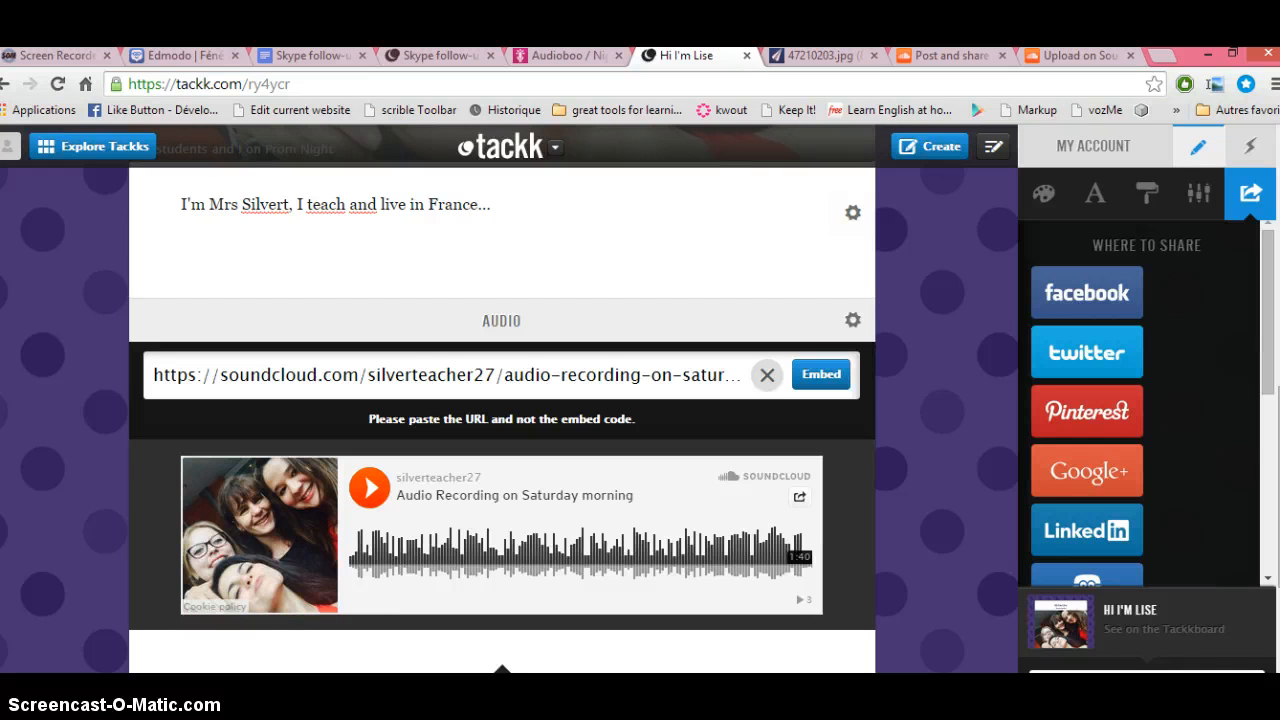